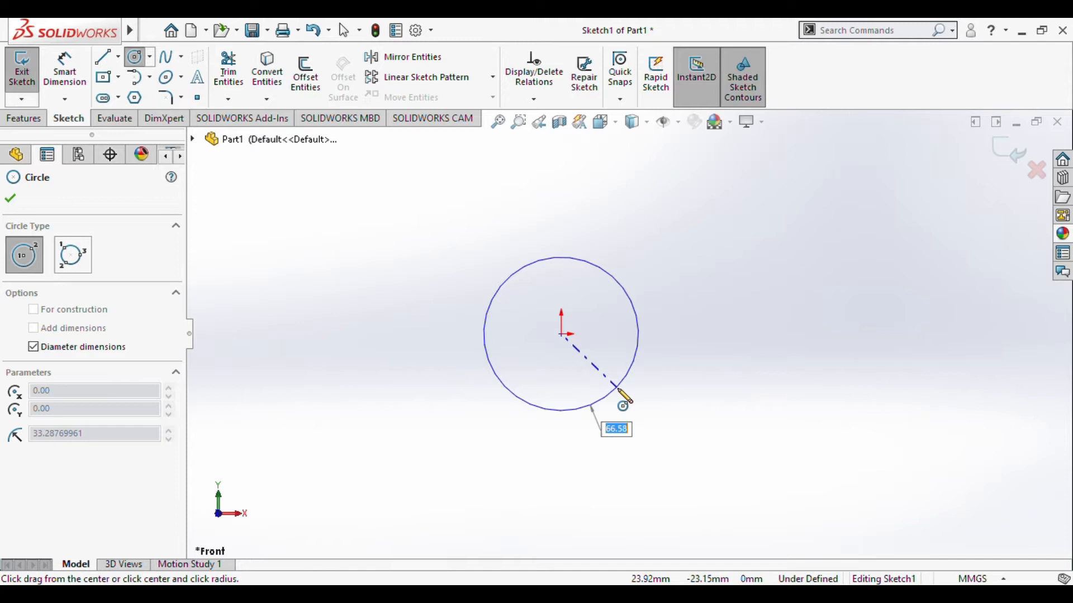
Step: Set the diameter of the circle centred on the origin to 60 mm
{"action": "type", "text": "0"}
{"action": "key", "text": "Return"}
{"action": "key", "text": "Escape"}
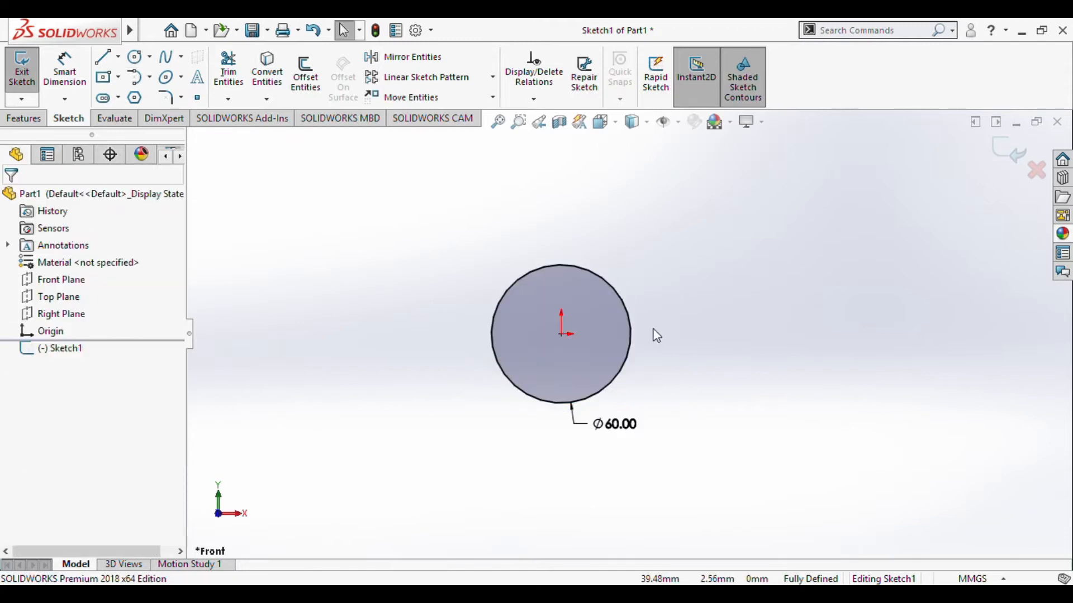
Step: Draw a vertical centerline about 6.5 mm long upward from the topmost point of the 60 mm circle
{"action": "scroll", "coordinate": [672, 290], "scroll_direction": "down", "scroll_amount": 5}
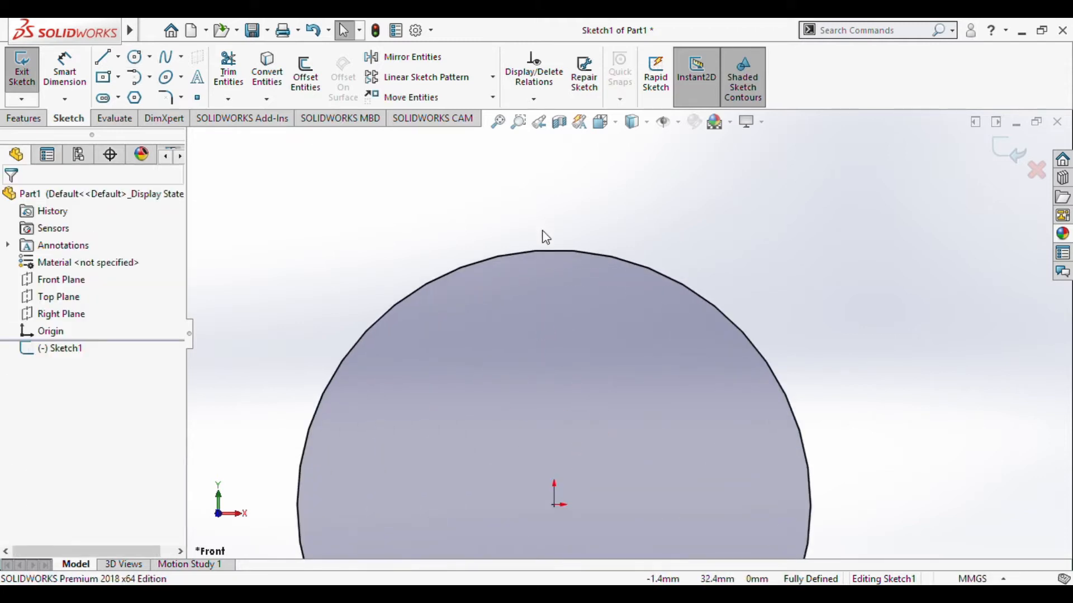
{"action": "scroll", "coordinate": [570, 268], "scroll_direction": "down", "scroll_amount": 2}
{"action": "right_click_drag", "start_coordinate": [713, 347], "coordinate": [835, 357]}
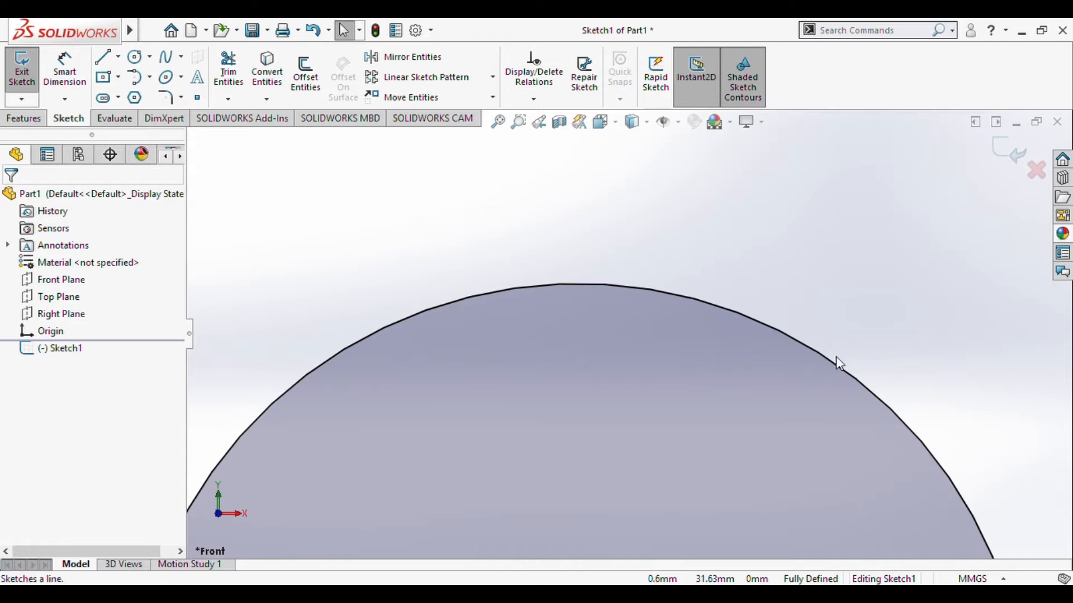
{"action": "left_click_drag", "start_coordinate": [578, 285], "coordinate": [578, 186]}
{"action": "key", "text": "Escape"}
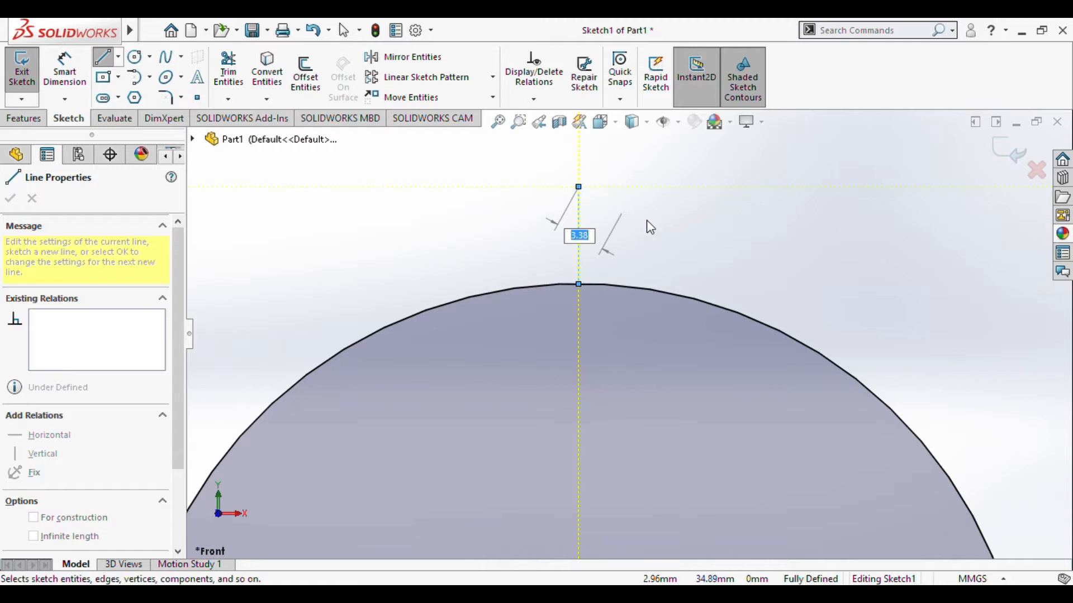
Step: Draw a centre-point arc of about 13.2 mm radius from the centerline's upper end down to the circle on its left side
{"action": "right_click_drag", "start_coordinate": [710, 346], "coordinate": [566, 399]}
{"action": "left_click", "coordinate": [691, 349]}
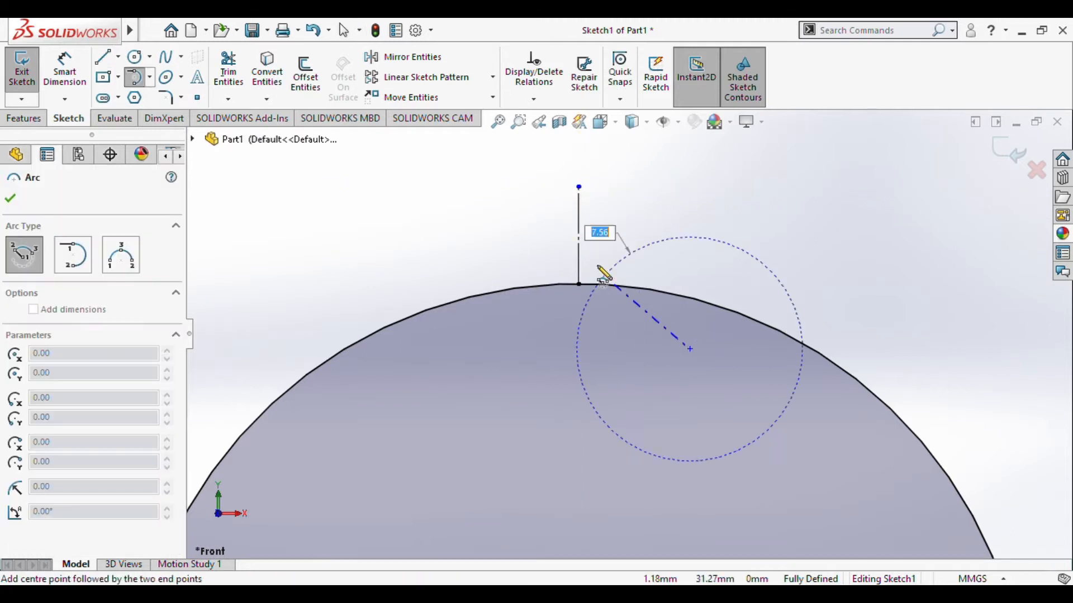
{"action": "left_click", "coordinate": [579, 186]}
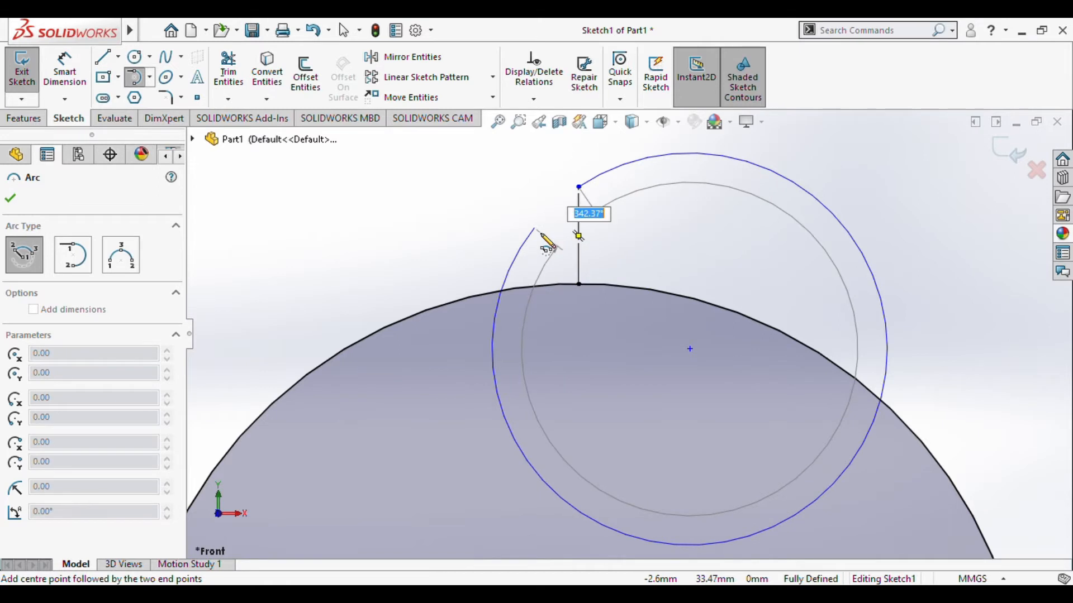
{"action": "left_click", "coordinate": [499, 286]}
{"action": "key", "text": "Escape"}
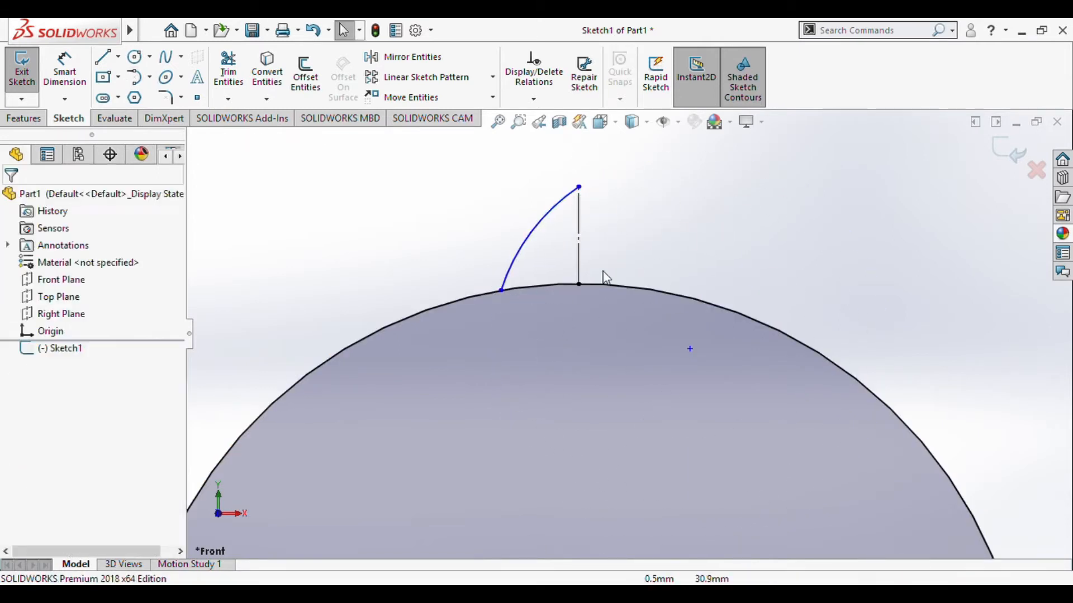
Step: Mirror the arc about the vertical centerline to form a pointed tooth profile
{"action": "left_click", "coordinate": [545, 232]}
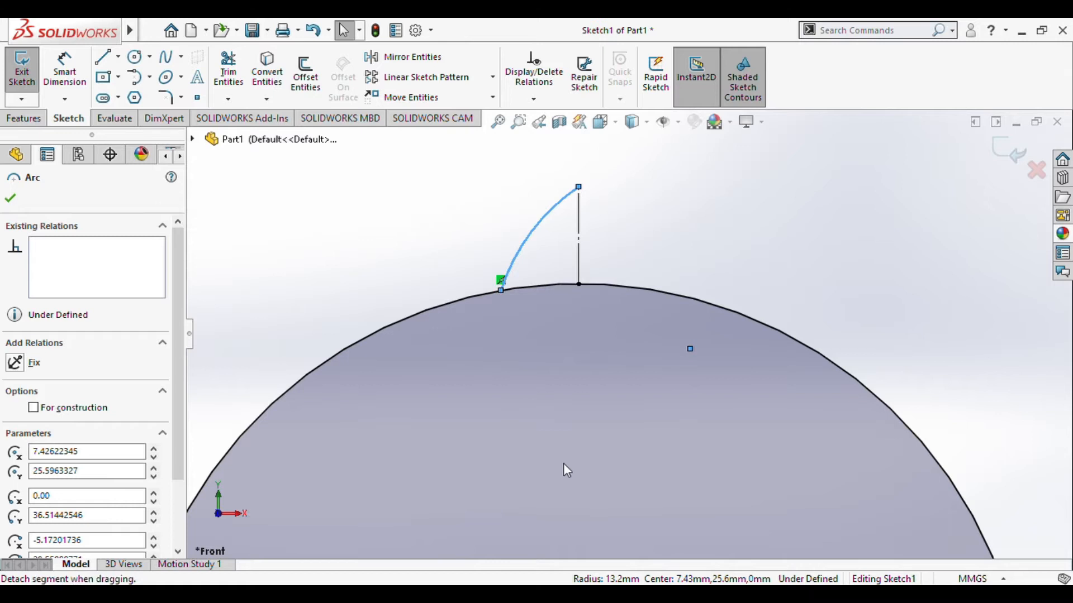
{"action": "left_click", "coordinate": [72, 391]}
{"action": "left_click", "coordinate": [582, 255]}
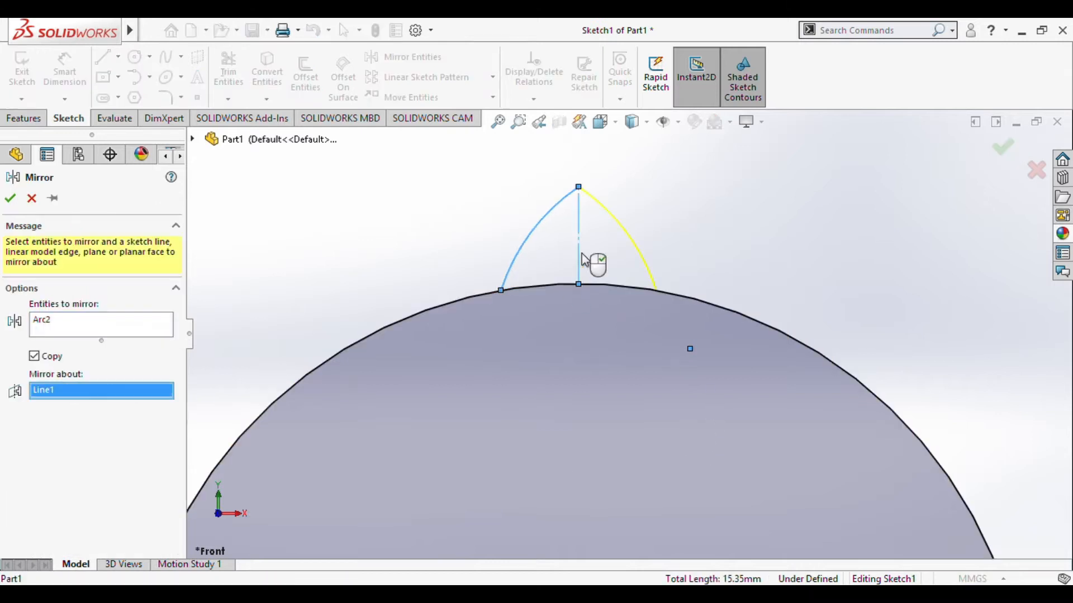
{"action": "left_click", "coordinate": [10, 199]}
Step: Adjust the tooth's apex slightly and pull its left base point inward along the circle to narrow the tooth
{"action": "scroll", "coordinate": [589, 216], "scroll_direction": "down", "scroll_amount": 2}
{"action": "mouse_move", "coordinate": [547, 179]}
{"action": "left_mouse_down"}
{"action": "mouse_move", "coordinate": [550, 222]}
{"action": "mouse_move", "coordinate": [547, 180]}
{"action": "left_mouse_up"}
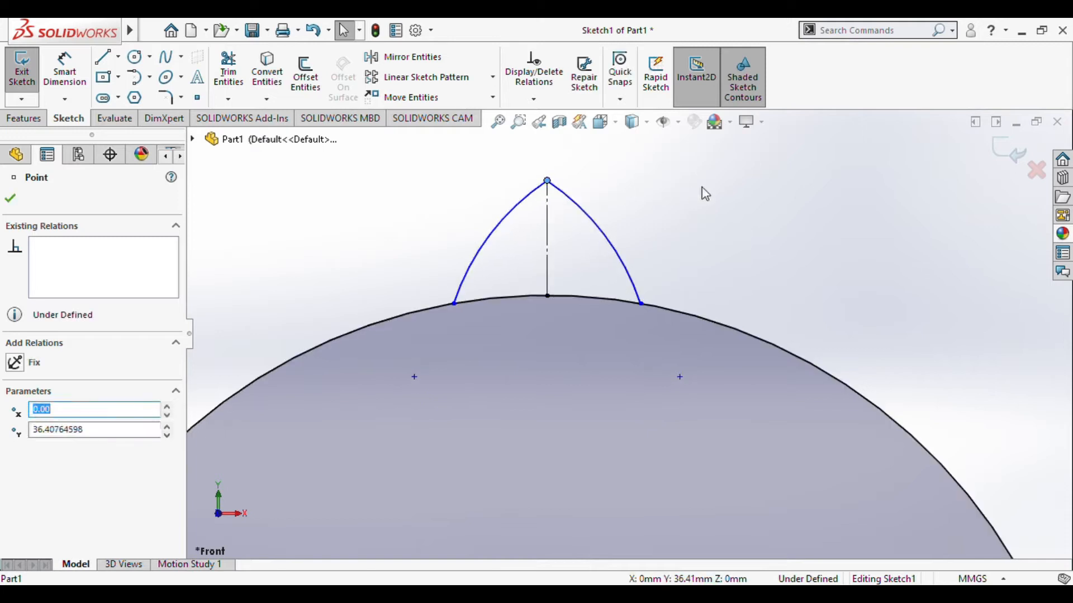
{"action": "left_click", "coordinate": [693, 189]}
{"action": "left_click_drag", "start_coordinate": [454, 305], "coordinate": [495, 311]}
{"action": "left_click", "coordinate": [871, 316]}
Step: Constrain the centre point of the tooth arc to lie coincident on the 60 mm circle
{"action": "scroll", "coordinate": [317, 331], "scroll_direction": "down", "scroll_amount": 3}
{"action": "left_click", "coordinate": [397, 332]}
{"action": "left_click", "coordinate": [387, 328]}
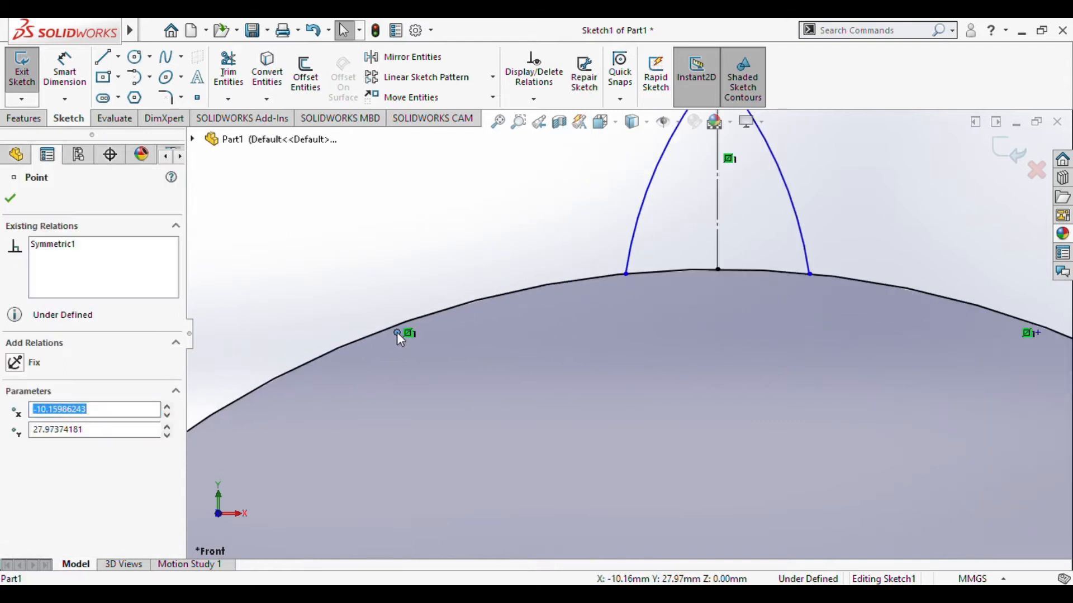
{"action": "left_click", "coordinate": [396, 332], "text": "ctrl"}
{"action": "left_click", "coordinate": [453, 266]}
{"action": "scroll", "coordinate": [294, 304], "scroll_direction": "up", "scroll_amount": 3}
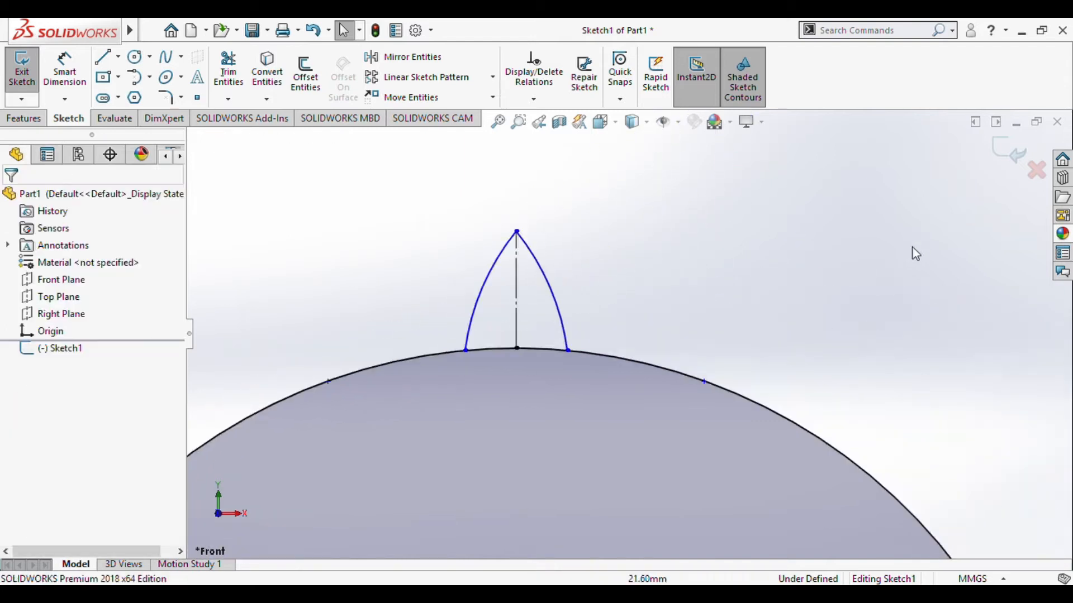
{"action": "left_click", "coordinate": [704, 382]}
{"action": "mouse_move", "coordinate": [714, 389]}
{"action": "left_mouse_down"}
{"action": "mouse_move", "coordinate": [622, 364]}
{"action": "mouse_move", "coordinate": [704, 381]}
{"action": "left_mouse_up"}
{"action": "left_click", "coordinate": [640, 304]}
Step: Dimension the left tooth arc with a radius of 15 mm
{"action": "middle_click_drag", "start_coordinate": [587, 270], "coordinate": [599, 284], "text": "ctrl"}
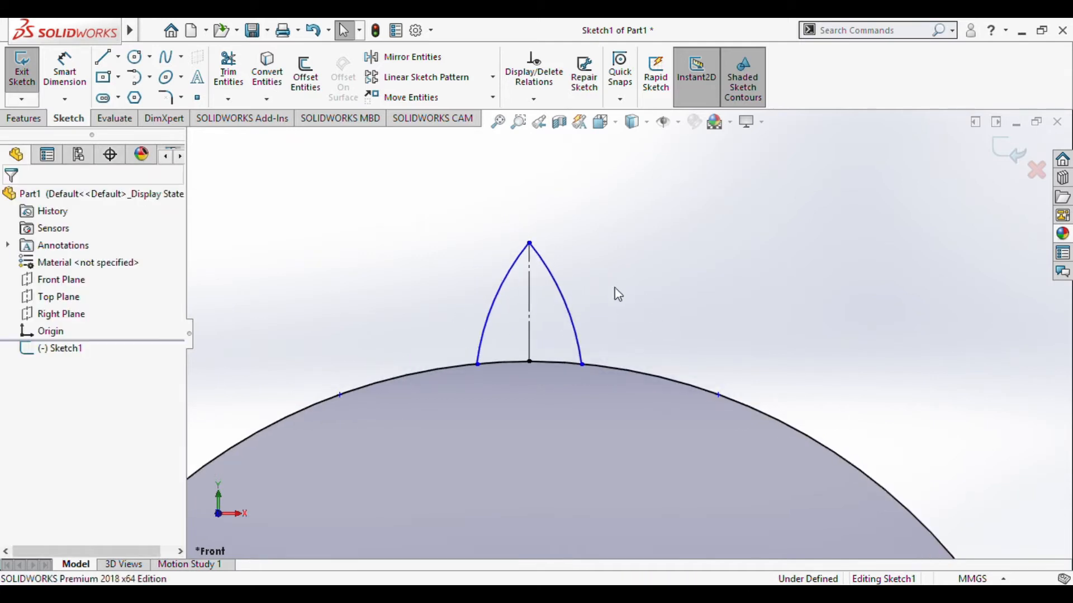
{"action": "left_click", "coordinate": [496, 299]}
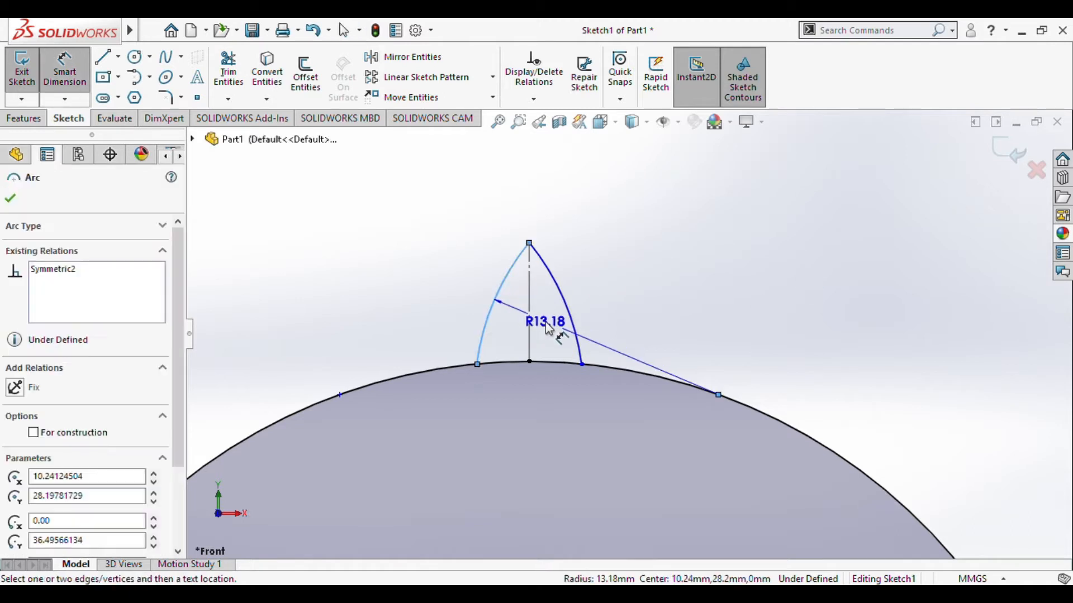
{"action": "left_click", "coordinate": [546, 325]}
{"action": "type", "text": "15"}
{"action": "key", "text": "Return"}
{"action": "left_click", "coordinate": [710, 291]}
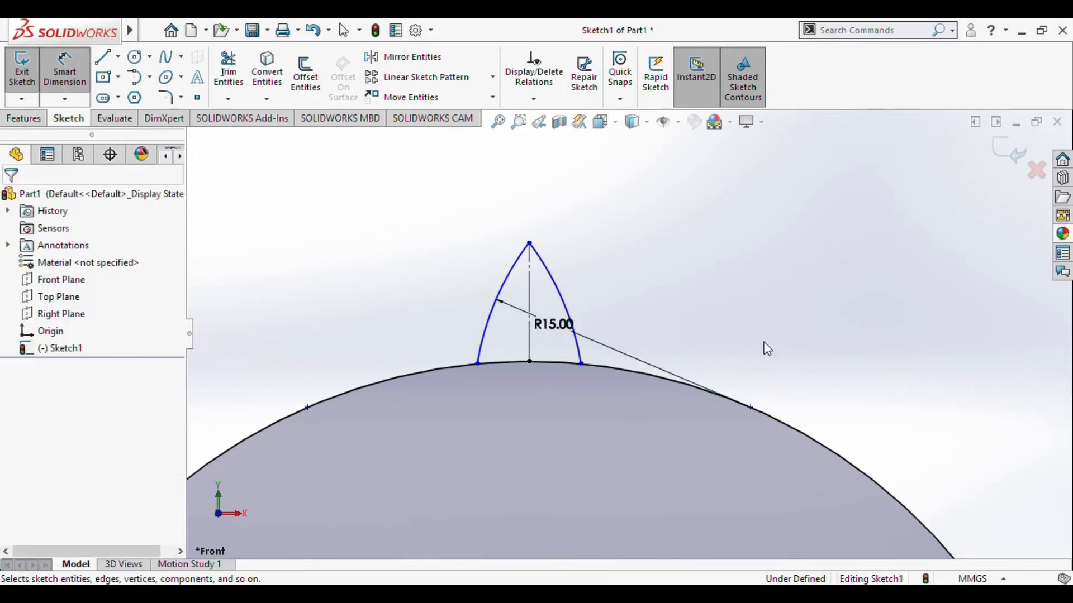
{"action": "key", "text": "Escape"}
Step: Dimension the horizontal distance between the tooth's two base points as 7 mm
{"action": "scroll", "coordinate": [695, 347], "scroll_direction": "up", "scroll_amount": 5}
{"action": "scroll", "coordinate": [709, 340], "scroll_direction": "down", "scroll_amount": 3}
{"action": "scroll", "coordinate": [573, 314], "scroll_direction": "down", "scroll_amount": 5}
{"action": "right_click_drag", "start_coordinate": [593, 391], "coordinate": [597, 357]}
{"action": "scroll", "coordinate": [391, 391], "scroll_direction": "down", "scroll_amount": 1}
{"action": "scroll", "coordinate": [449, 367], "scroll_direction": "up", "scroll_amount": 1}
{"action": "scroll", "coordinate": [449, 367], "scroll_direction": "down", "scroll_amount": 1}
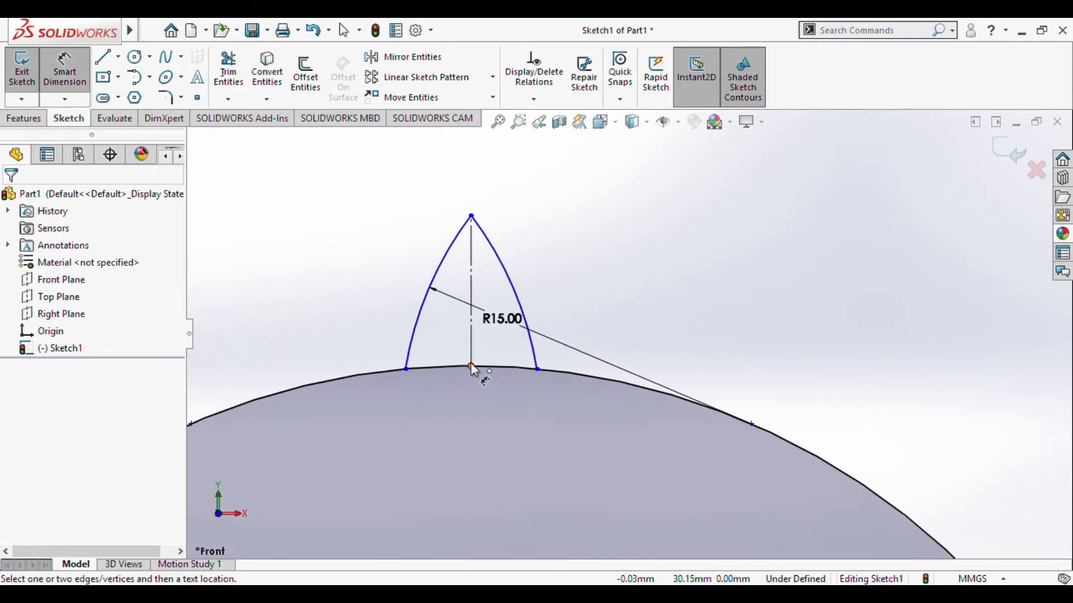
{"action": "left_click", "coordinate": [405, 369]}
{"action": "left_click", "coordinate": [537, 369]}
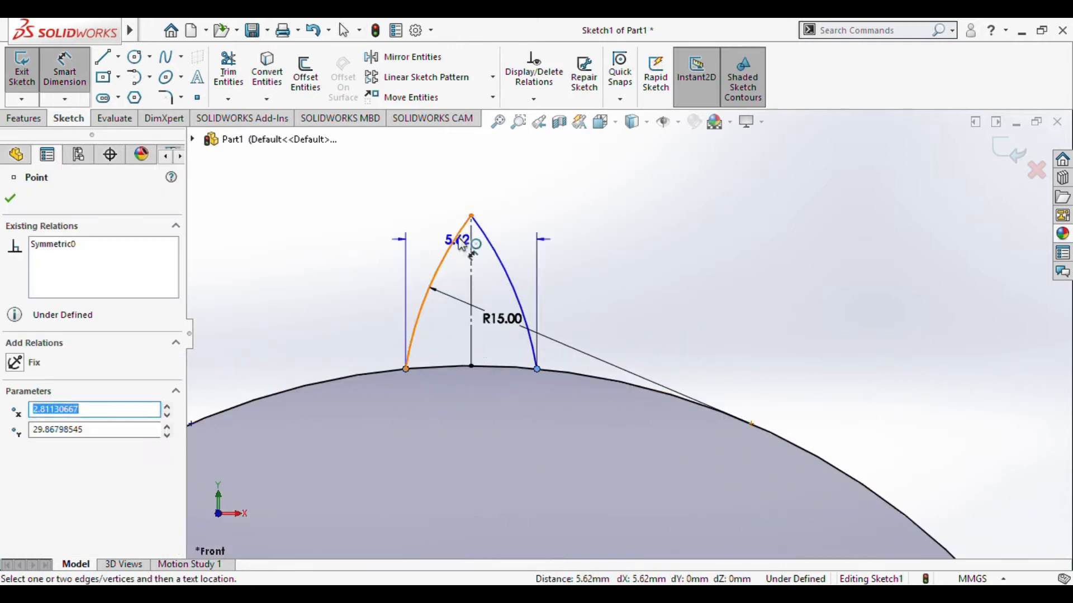
{"action": "left_click", "coordinate": [470, 182]}
{"action": "type", "text": "7"}
{"action": "key", "text": "Return"}
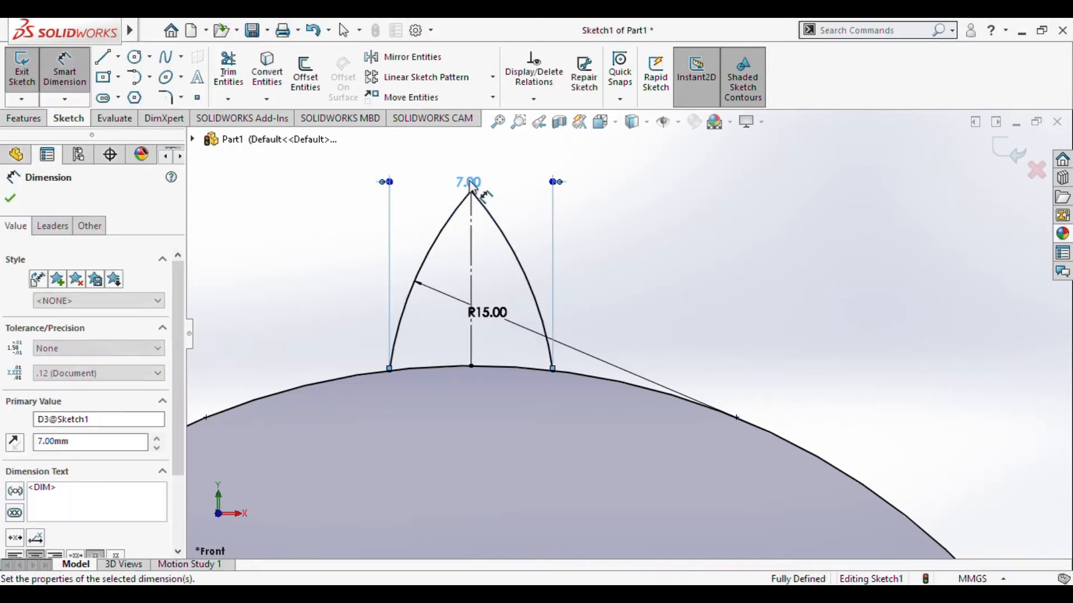
{"action": "key", "text": "Escape"}
{"action": "key", "text": "Escape"}
Step: Draw a second circle centred on the origin, about 71.6 mm in diameter, passing just below the tooth's apex
{"action": "scroll", "coordinate": [732, 326], "scroll_direction": "up", "scroll_amount": 3}
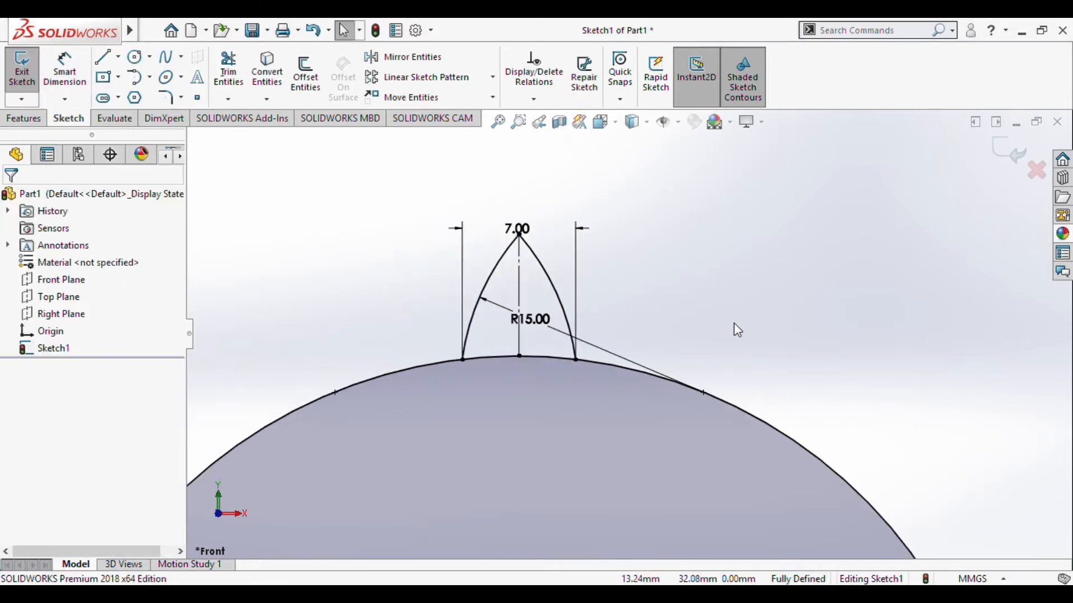
{"action": "scroll", "coordinate": [721, 329], "scroll_direction": "up", "scroll_amount": 5}
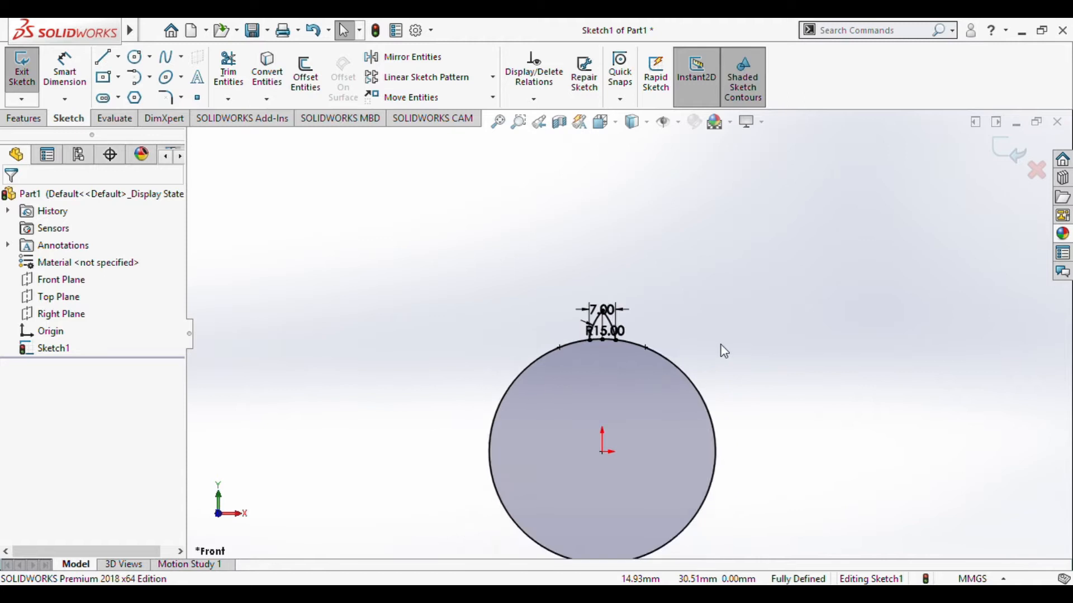
{"action": "scroll", "coordinate": [669, 396], "scroll_direction": "up", "scroll_amount": 1}
{"action": "scroll", "coordinate": [735, 421], "scroll_direction": "down", "scroll_amount": 2}
{"action": "scroll", "coordinate": [698, 364], "scroll_direction": "up", "scroll_amount": 1}
{"action": "scroll", "coordinate": [660, 273], "scroll_direction": "down", "scroll_amount": 1}
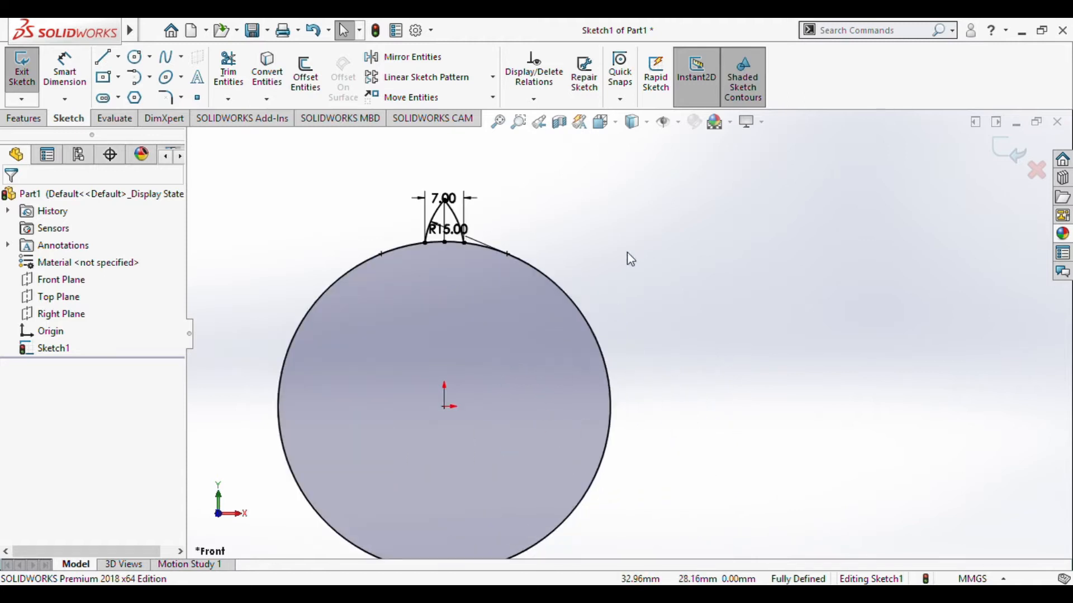
{"action": "middle_click_drag", "start_coordinate": [566, 259], "coordinate": [653, 278], "text": "ctrl"}
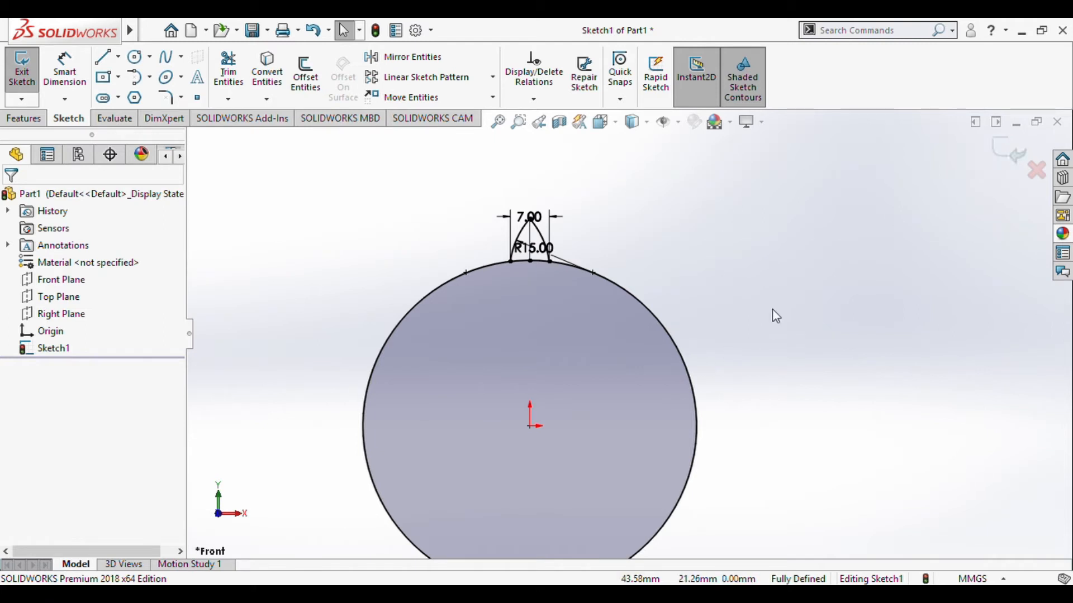
{"action": "left_click", "coordinate": [530, 426]}
{"action": "scroll", "coordinate": [531, 249], "scroll_direction": "up", "scroll_amount": 1}
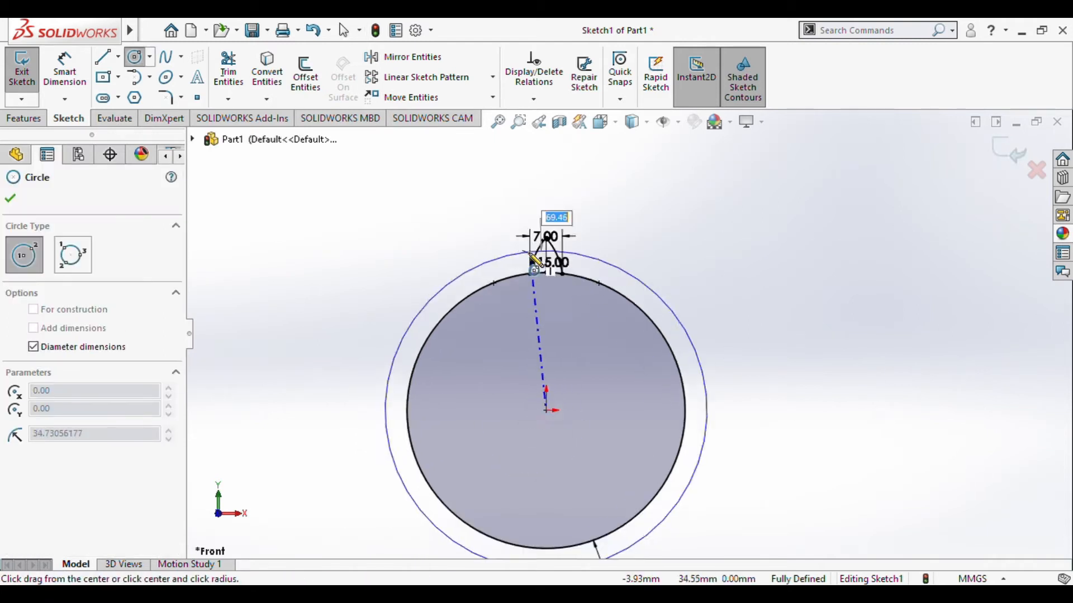
{"action": "scroll", "coordinate": [524, 240], "scroll_direction": "down", "scroll_amount": 6}
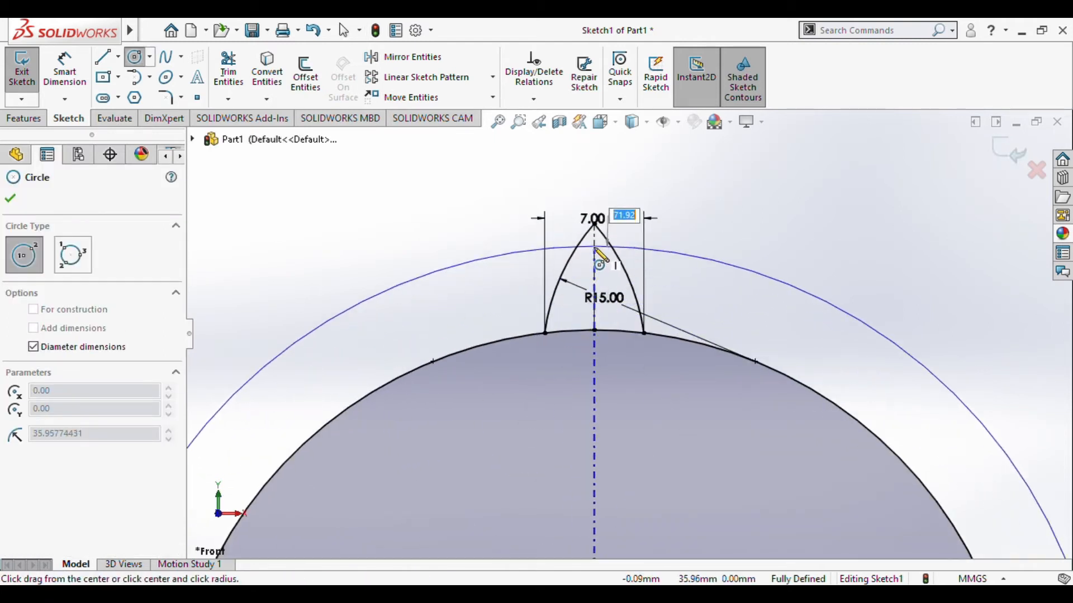
{"action": "left_click", "coordinate": [656, 256]}
{"action": "scroll", "coordinate": [659, 263], "scroll_direction": "up", "scroll_amount": 4}
{"action": "scroll", "coordinate": [708, 408], "scroll_direction": "down", "scroll_amount": 1}
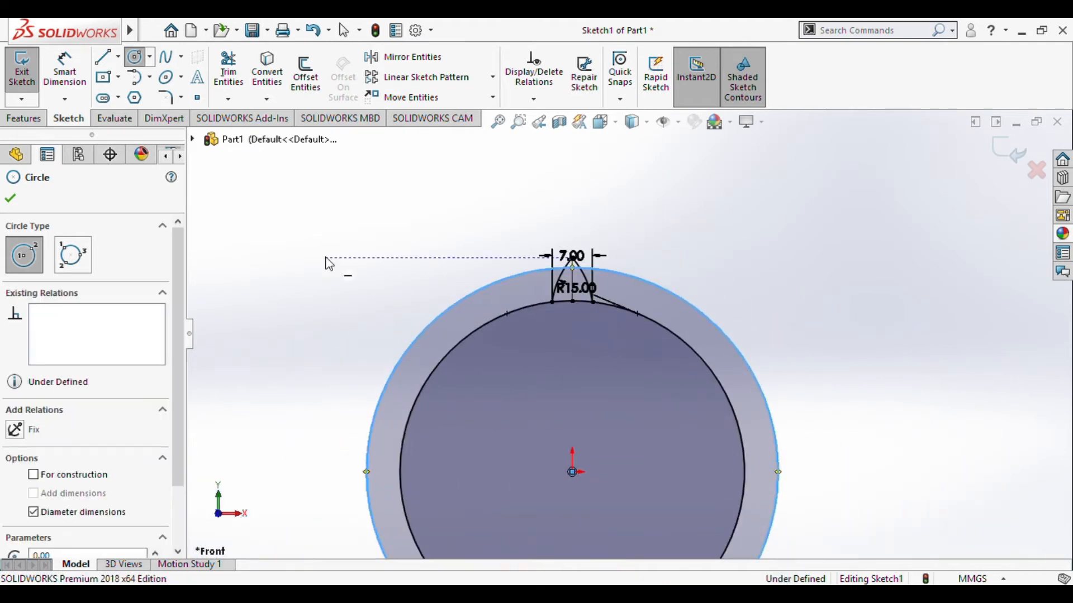
{"action": "left_click", "coordinate": [396, 270]}
Step: Dimension the outer circle with a diameter of 72 mm
{"action": "right_click", "coordinate": [755, 329]}
{"action": "left_click", "coordinate": [781, 339]}
{"action": "left_click", "coordinate": [730, 342]}
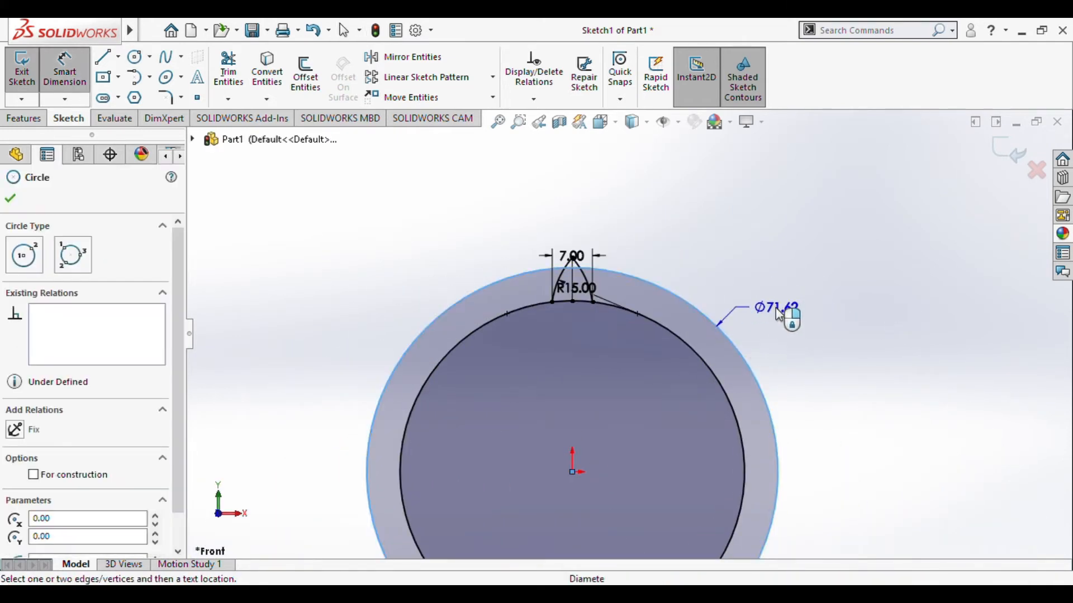
{"action": "left_click", "coordinate": [776, 307]}
{"action": "type", "text": "70"}
{"action": "key", "text": "Return"}
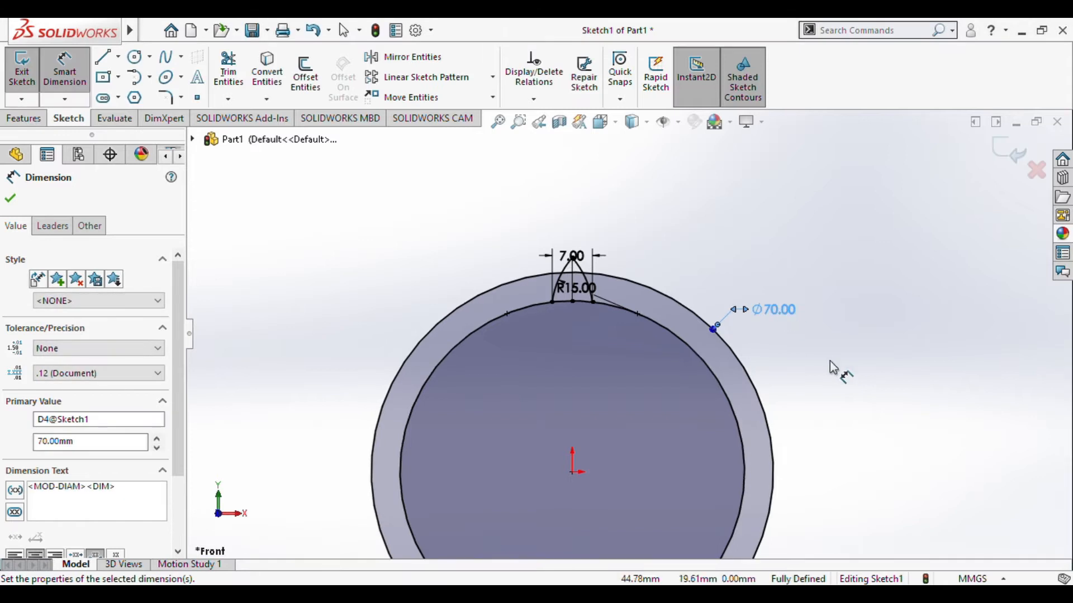
{"action": "left_click", "coordinate": [910, 338]}
{"action": "type", "text": "72"}
{"action": "key", "text": "Return"}
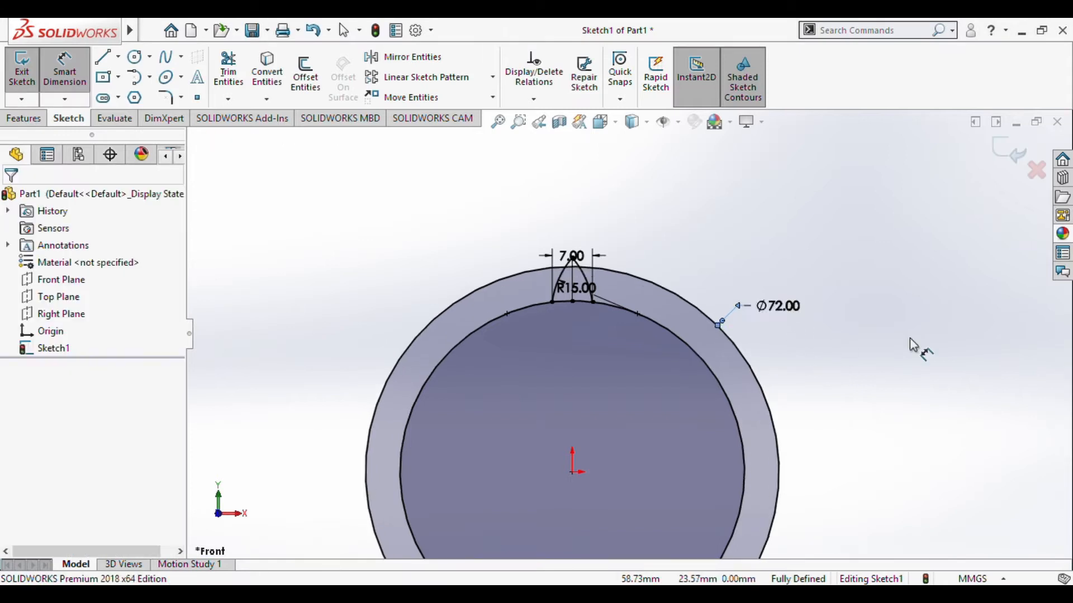
{"action": "key", "text": "Escape"}
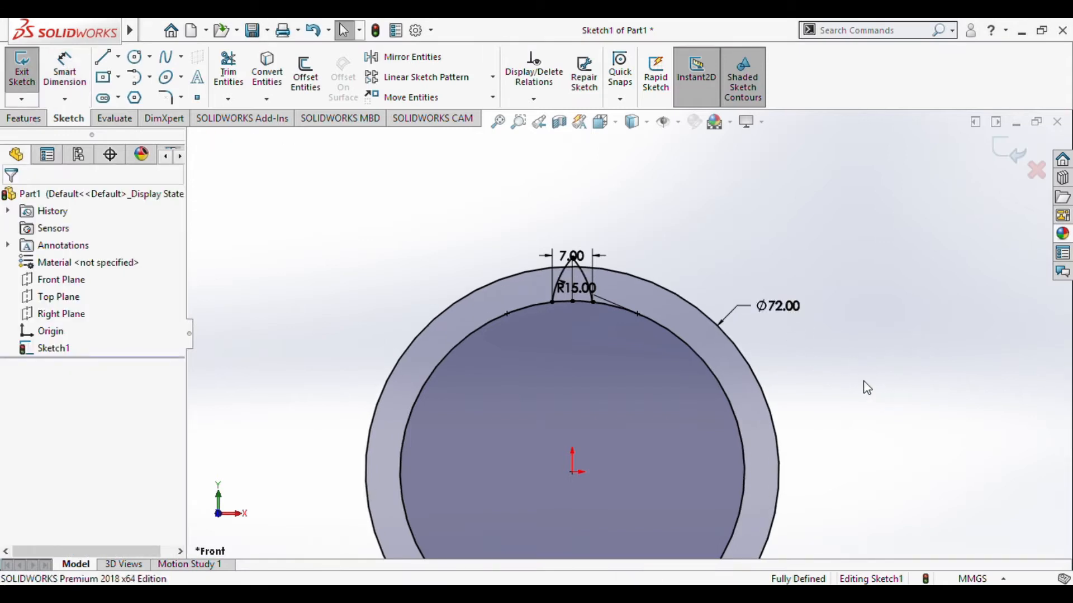
Step: Exit the sketch and extrude the region inside the 60 mm circle as an 8 mm blind boss
{"action": "scroll", "coordinate": [860, 397], "scroll_direction": "up", "scroll_amount": 3}
{"action": "left_click", "coordinate": [1011, 151]}
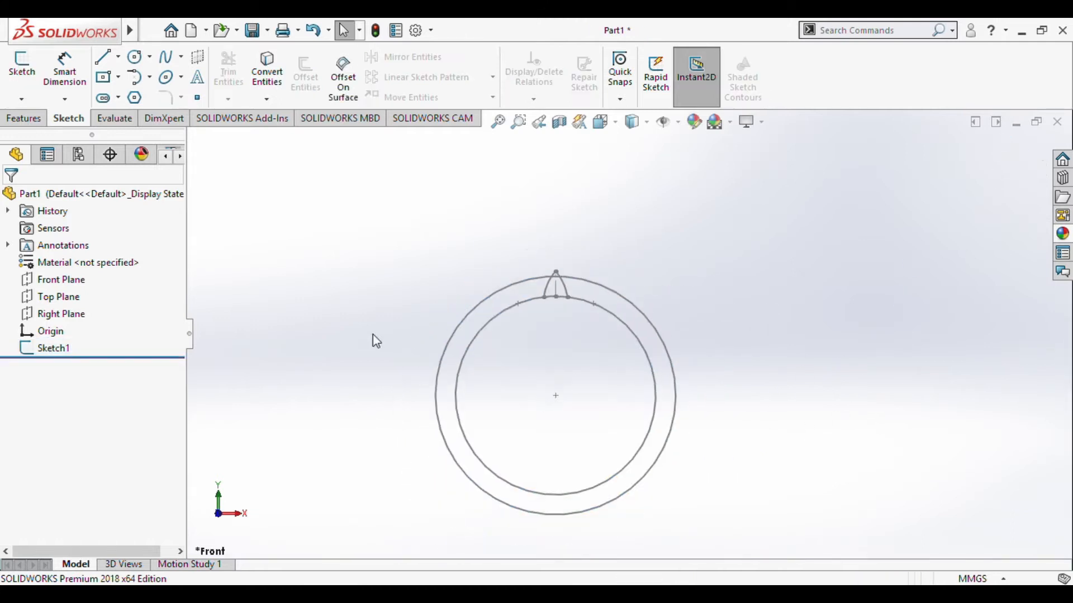
{"action": "left_click", "coordinate": [641, 391]}
{"action": "middle_click_drag", "start_coordinate": [781, 429], "coordinate": [729, 338]}
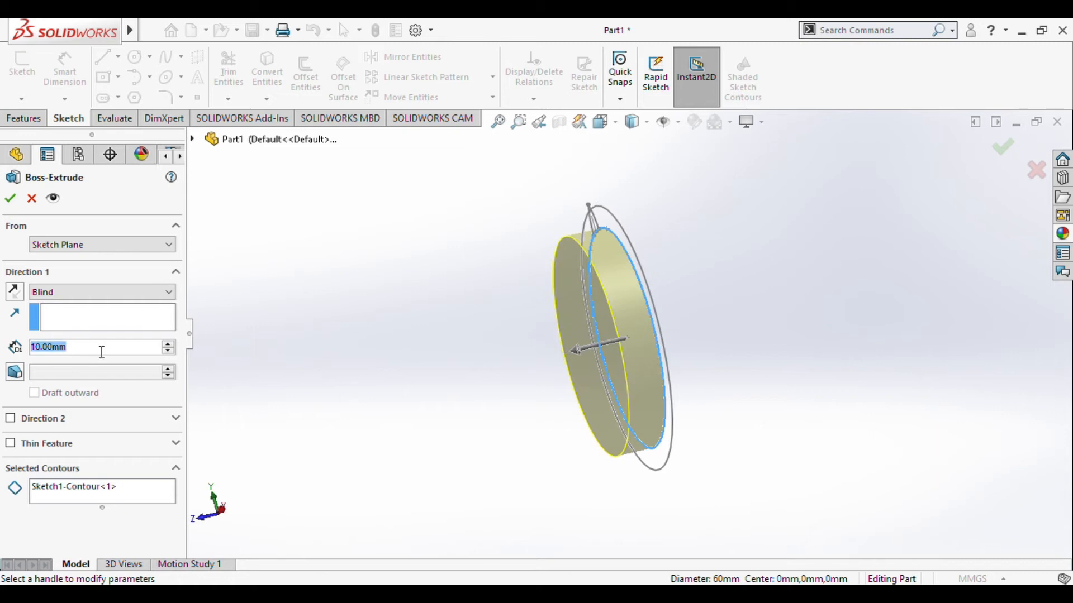
{"action": "type", "text": "8"}
{"action": "key", "text": "Return"}
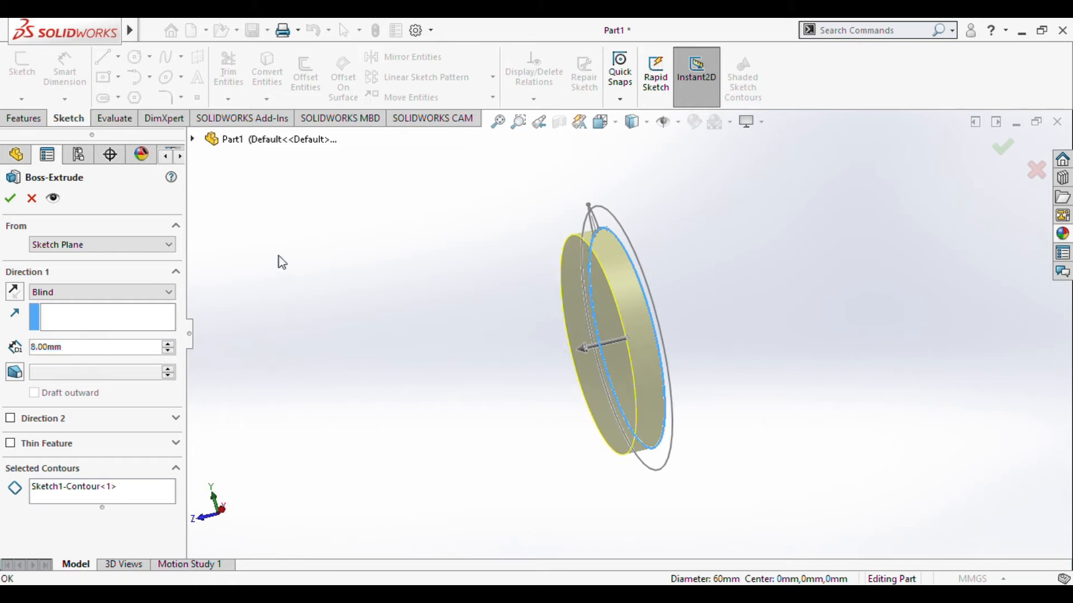
{"action": "left_click", "coordinate": [82, 298]}
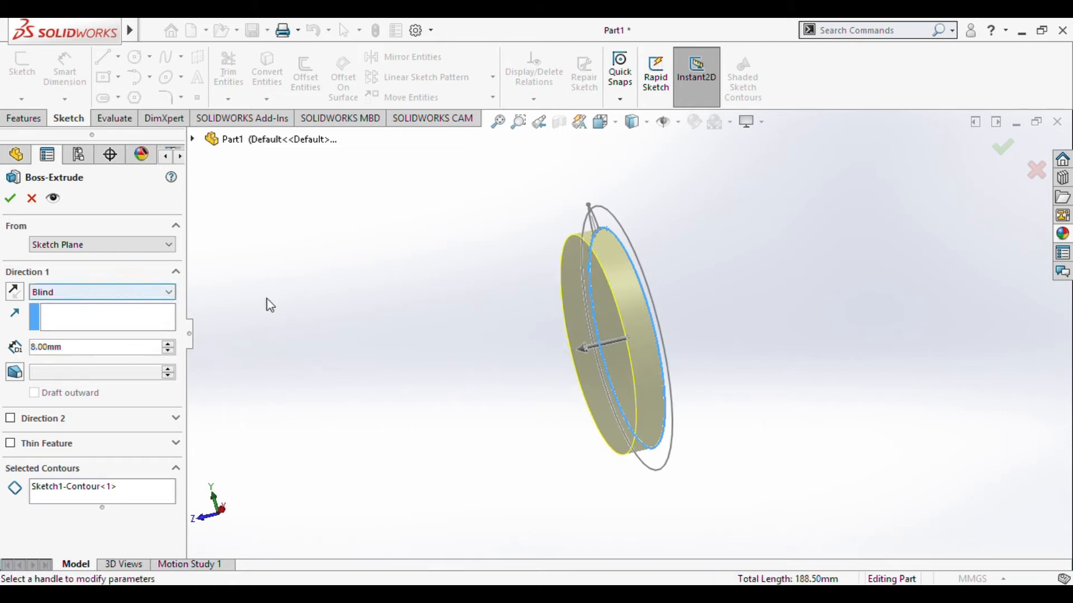
{"action": "left_click", "coordinate": [338, 421]}
{"action": "key", "text": "Return"}
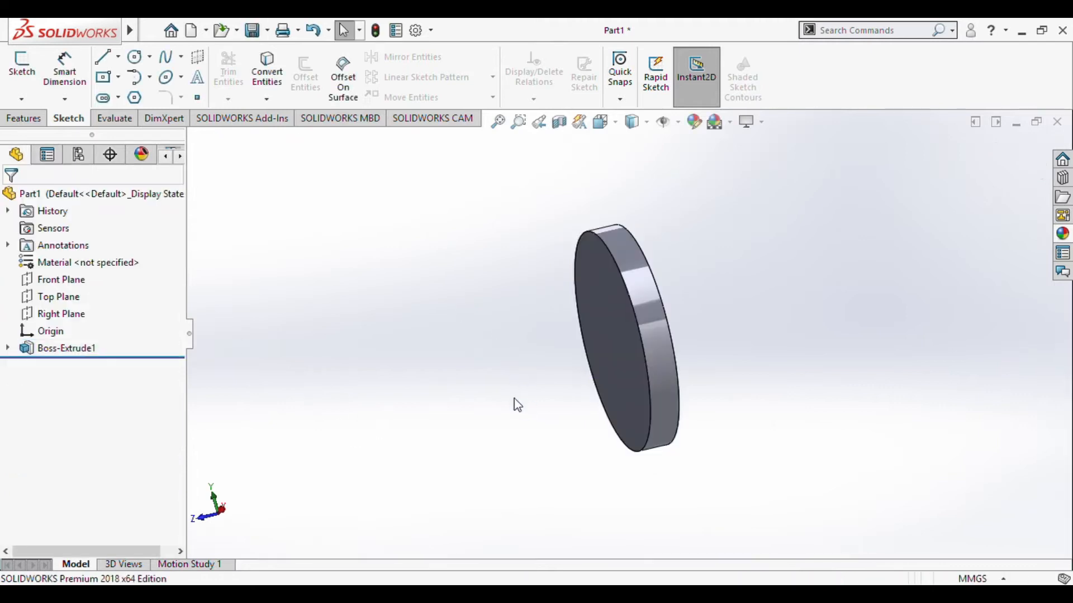
Step: Extrude both halves of the tooth from the disc's sketch as an 8 mm blind boss merged with the disc, up to the 72 mm circle
{"action": "key", "text": "ctrl+1"}
{"action": "left_click", "coordinate": [8, 348]}
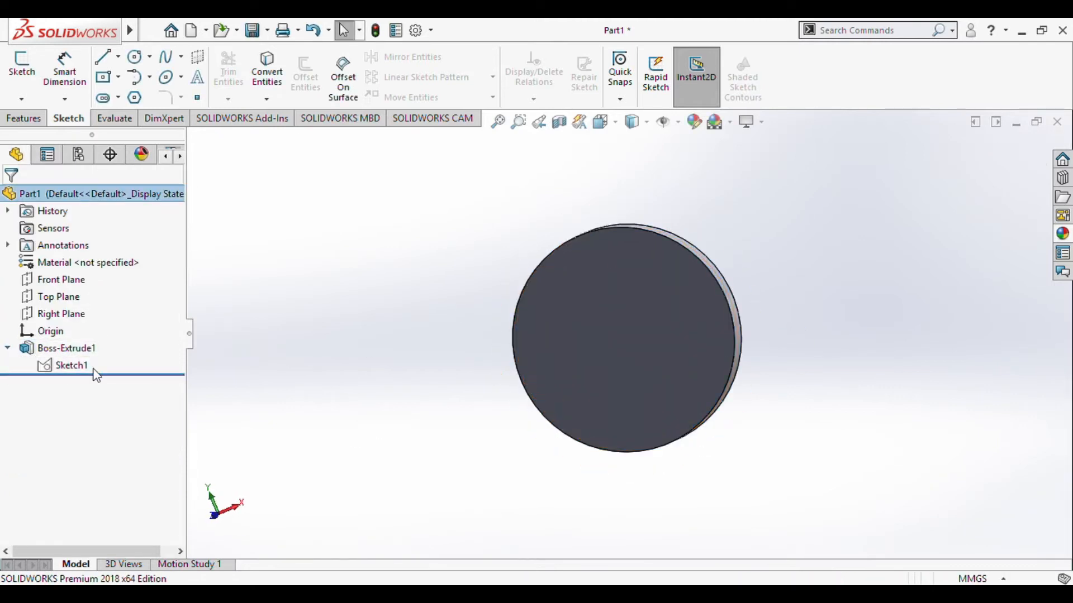
{"action": "left_click", "coordinate": [84, 366]}
{"action": "scroll", "coordinate": [480, 253], "scroll_direction": "down", "scroll_amount": 3}
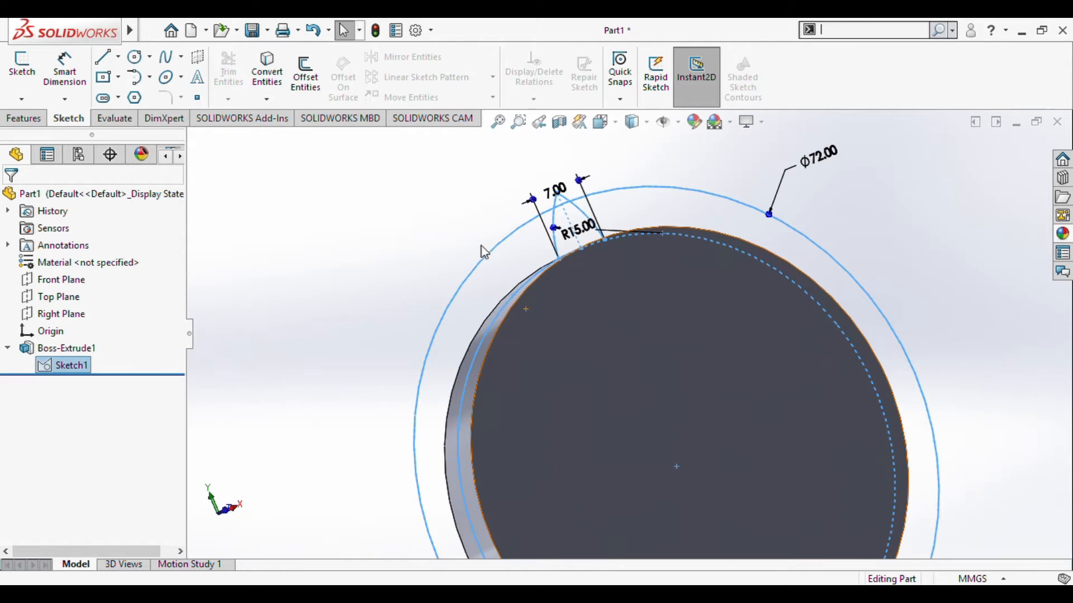
{"action": "key", "text": "Return"}
{"action": "left_click", "coordinate": [564, 242]}
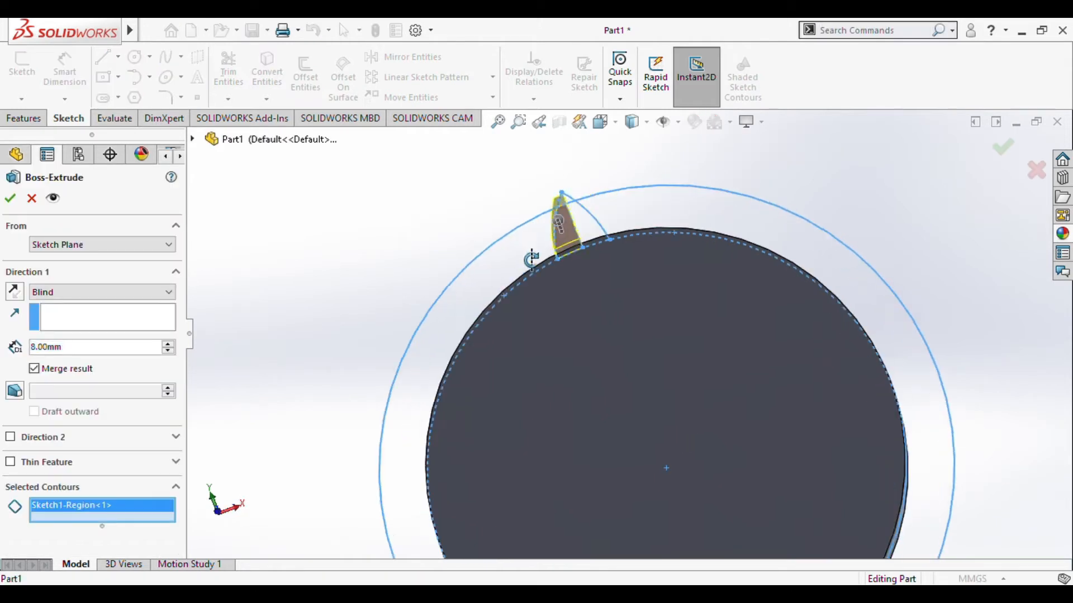
{"action": "left_click", "coordinate": [567, 222]}
{"action": "middle_click_drag", "start_coordinate": [645, 231], "coordinate": [671, 234]}
{"action": "scroll", "coordinate": [528, 334], "scroll_direction": "up", "scroll_amount": 1}
{"action": "right_click", "coordinate": [320, 318]}
{"action": "left_click", "coordinate": [377, 407]}
{"action": "scroll", "coordinate": [379, 412], "scroll_direction": "down", "scroll_amount": 1}
{"action": "middle_click_drag", "start_coordinate": [385, 412], "coordinate": [444, 373]}
{"action": "scroll", "coordinate": [824, 267], "scroll_direction": "down", "scroll_amount": 1}
{"action": "middle_click_drag", "start_coordinate": [807, 220], "coordinate": [657, 242]}
{"action": "scroll", "coordinate": [786, 213], "scroll_direction": "down", "scroll_amount": 1}
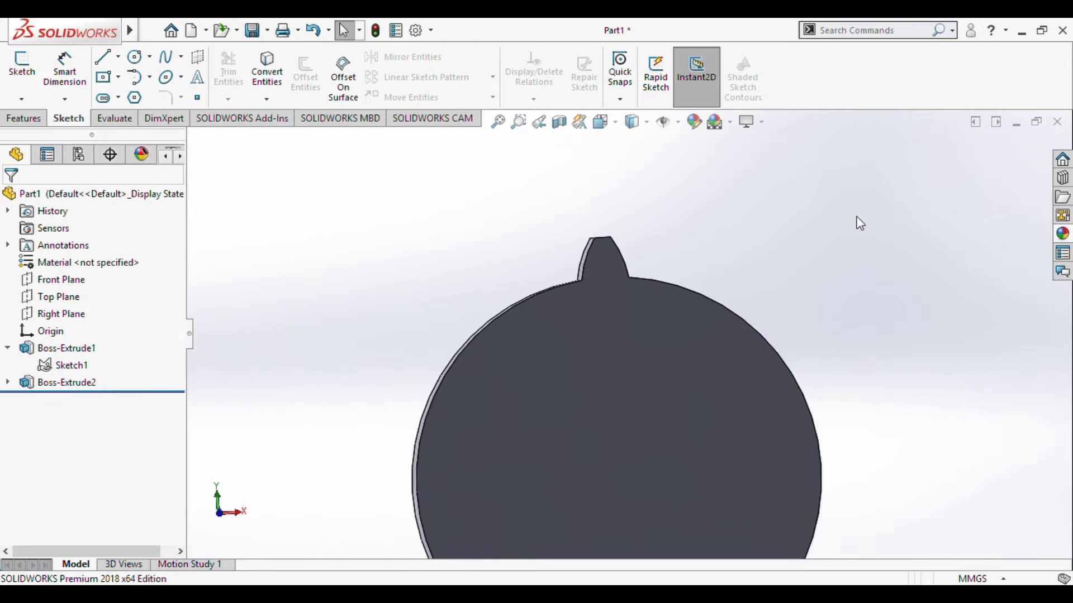
Step: Start a circular pattern of the tooth boss about the disc's circular edge, with equal spacing over 360 degrees
{"action": "left_click", "coordinate": [34, 119]}
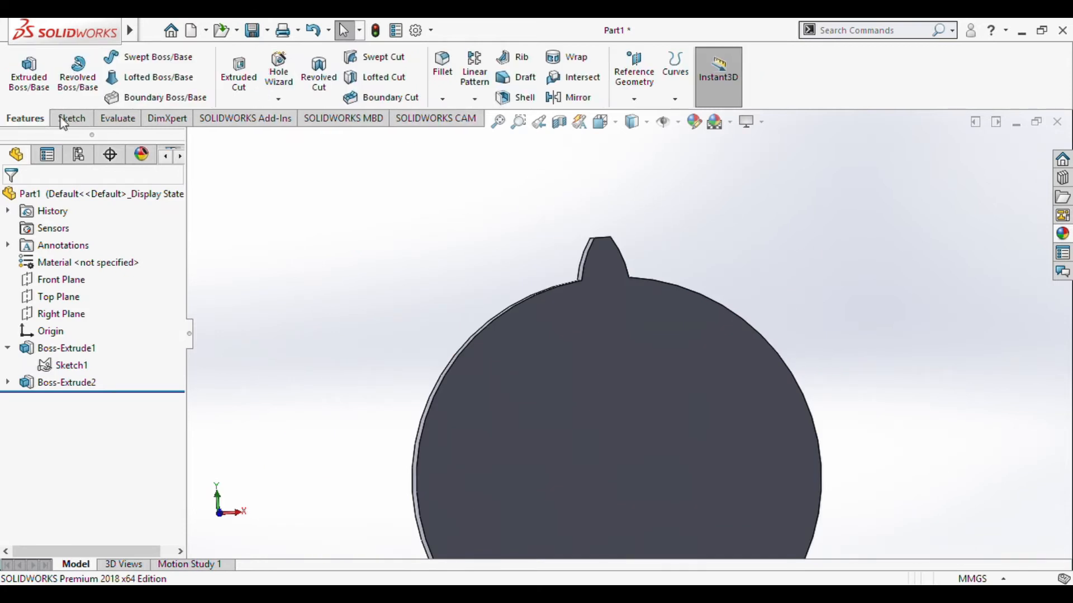
{"action": "left_click", "coordinate": [475, 100]}
{"action": "left_click", "coordinate": [498, 132]}
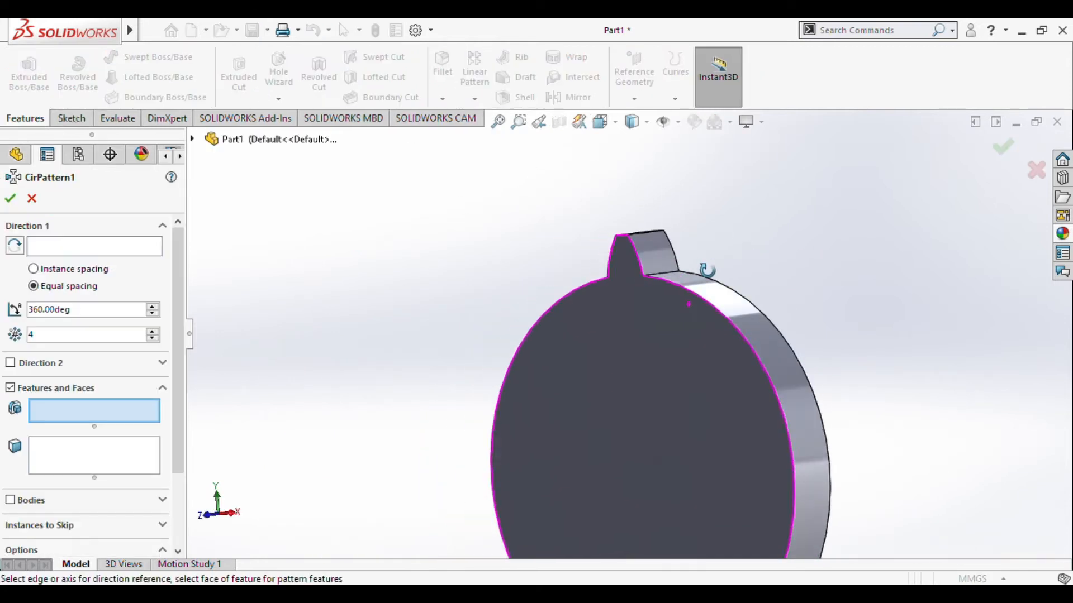
{"action": "left_click", "coordinate": [91, 242]}
{"action": "scroll", "coordinate": [614, 335], "scroll_direction": "up", "scroll_amount": 2}
{"action": "middle_click_drag", "start_coordinate": [615, 380], "coordinate": [712, 416]}
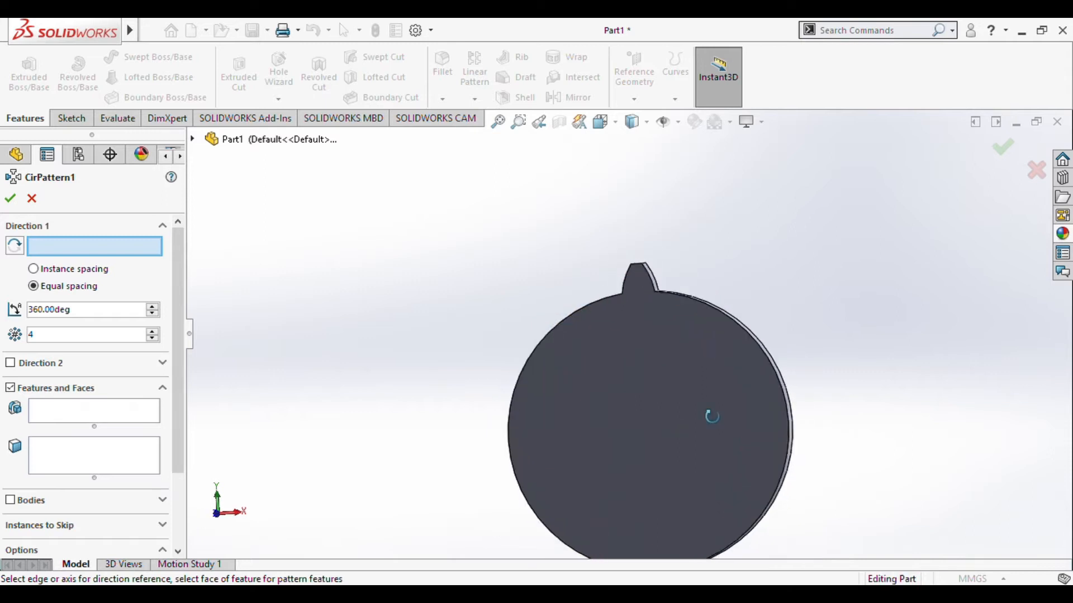
{"action": "left_click", "coordinate": [785, 403]}
{"action": "left_click", "coordinate": [155, 408]}
{"action": "left_click", "coordinate": [192, 140]}
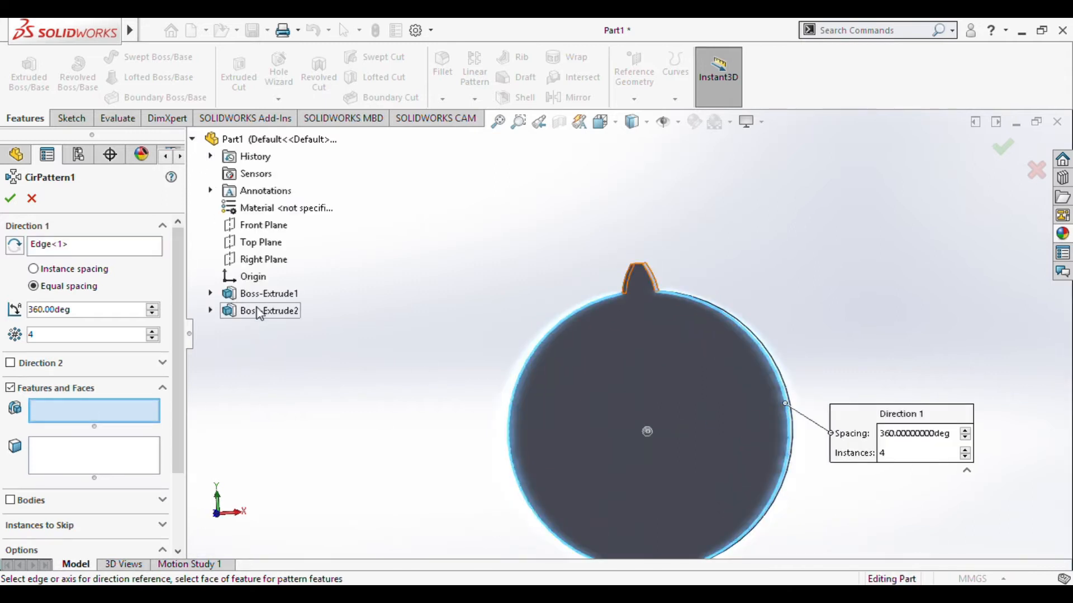
{"action": "left_click", "coordinate": [268, 310]}
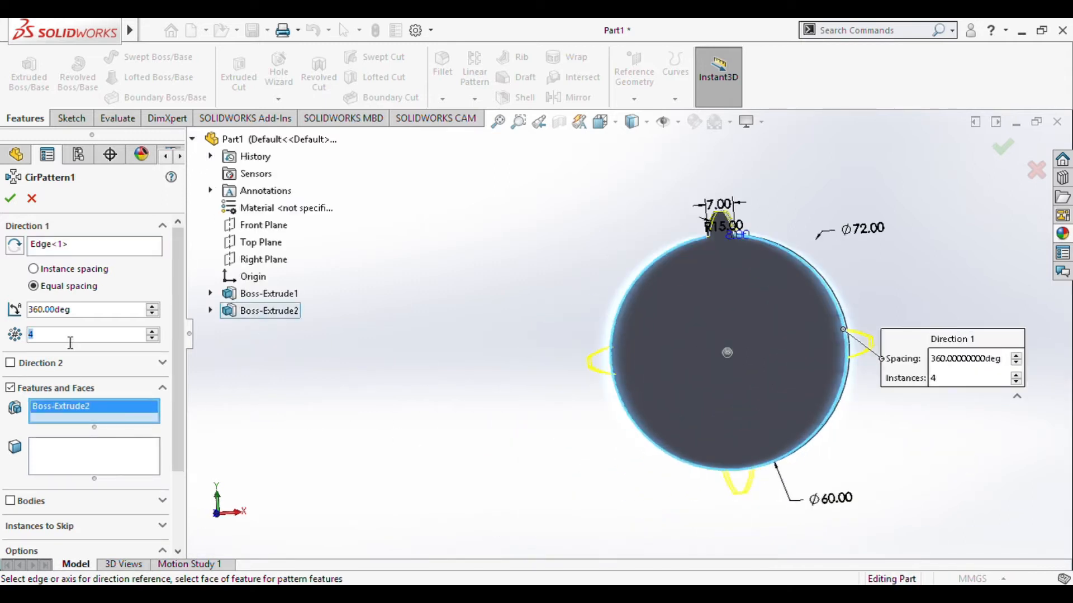
Step: Set the circular pattern's number of instances to 18
{"action": "key", "text": "Return"}
{"action": "type", "text": "18"}
{"action": "scroll", "coordinate": [771, 291], "scroll_direction": "down", "scroll_amount": 5}
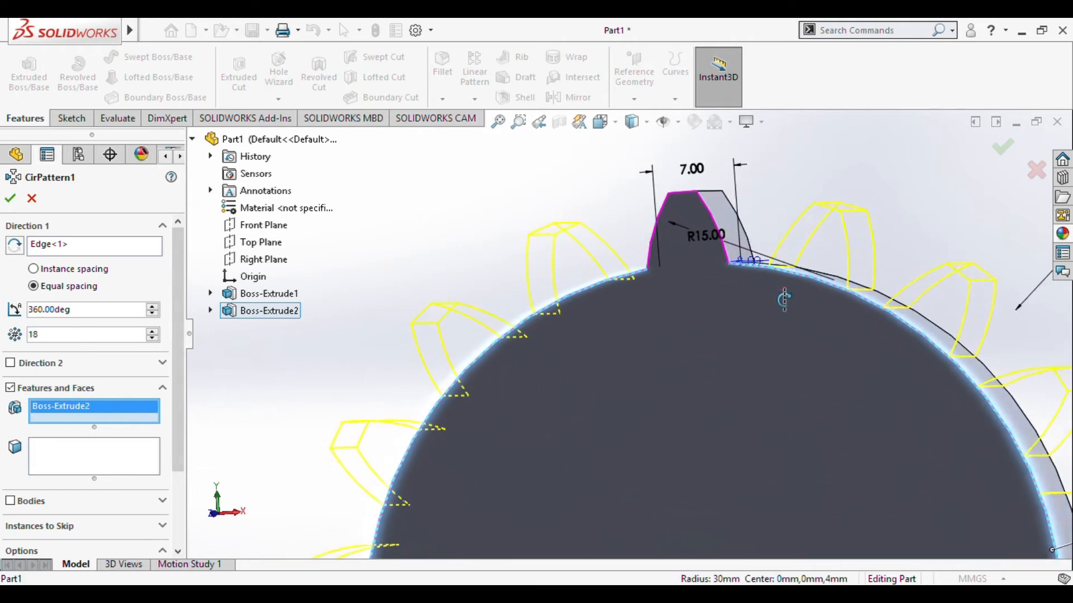
{"action": "middle_click_drag", "start_coordinate": [785, 300], "coordinate": [800, 297]}
Step: Set the tooth pattern's number of instances to 19 and create the pattern
{"action": "double_click", "coordinate": [115, 338]}
{"action": "type", "text": "19"}
{"action": "key", "text": "Return"}
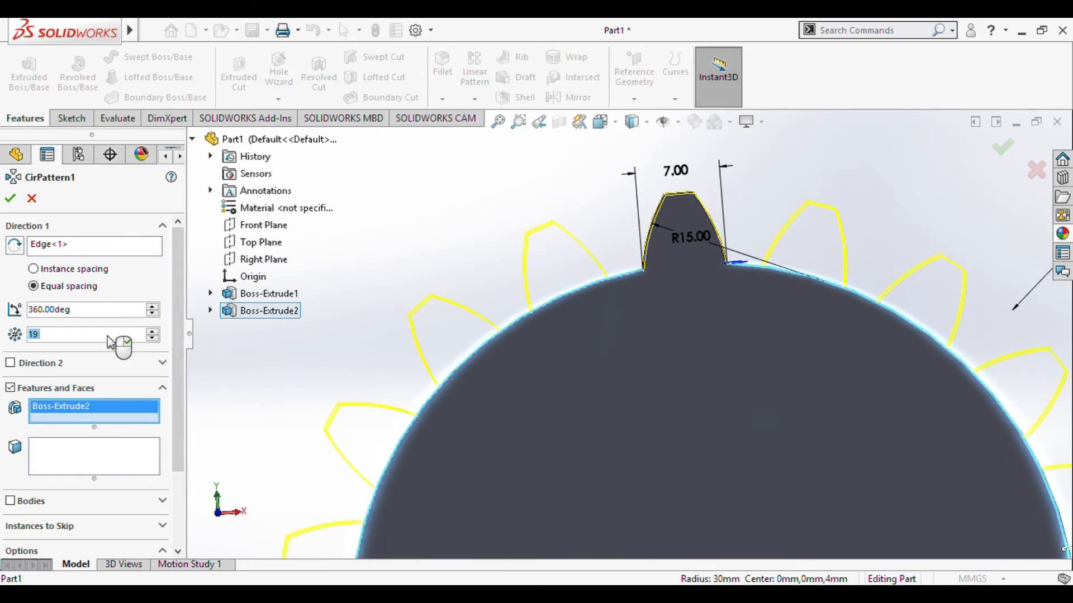
{"action": "right_click", "coordinate": [411, 247]}
{"action": "scroll", "coordinate": [787, 317], "scroll_direction": "up", "scroll_amount": 6}
{"action": "mouse_move", "coordinate": [838, 417]}
{"action": "middle_mouse_down"}
{"action": "mouse_move", "coordinate": [775, 436]}
{"action": "mouse_move", "coordinate": [790, 445]}
{"action": "mouse_move", "coordinate": [764, 445]}
{"action": "mouse_move", "coordinate": [776, 402]}
{"action": "mouse_move", "coordinate": [711, 412]}
{"action": "middle_mouse_up"}
Step: Start a new sketch on the Right Plane
{"action": "left_click", "coordinate": [8, 348]}
{"action": "left_click", "coordinate": [61, 314]}
{"action": "left_click", "coordinate": [59, 301]}
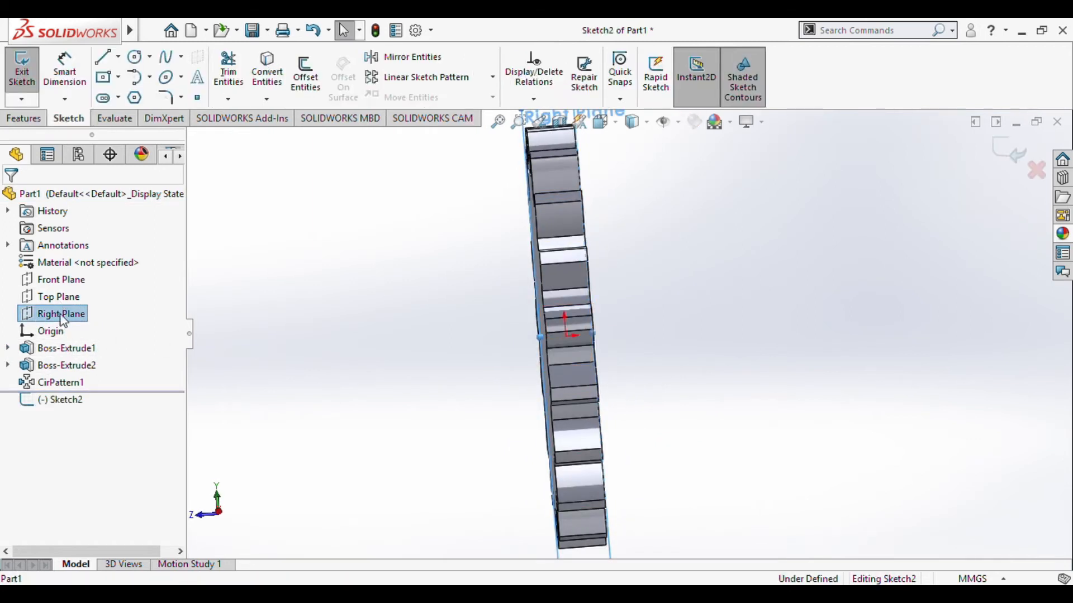
{"action": "scroll", "coordinate": [630, 167], "scroll_direction": "down", "scroll_amount": 4}
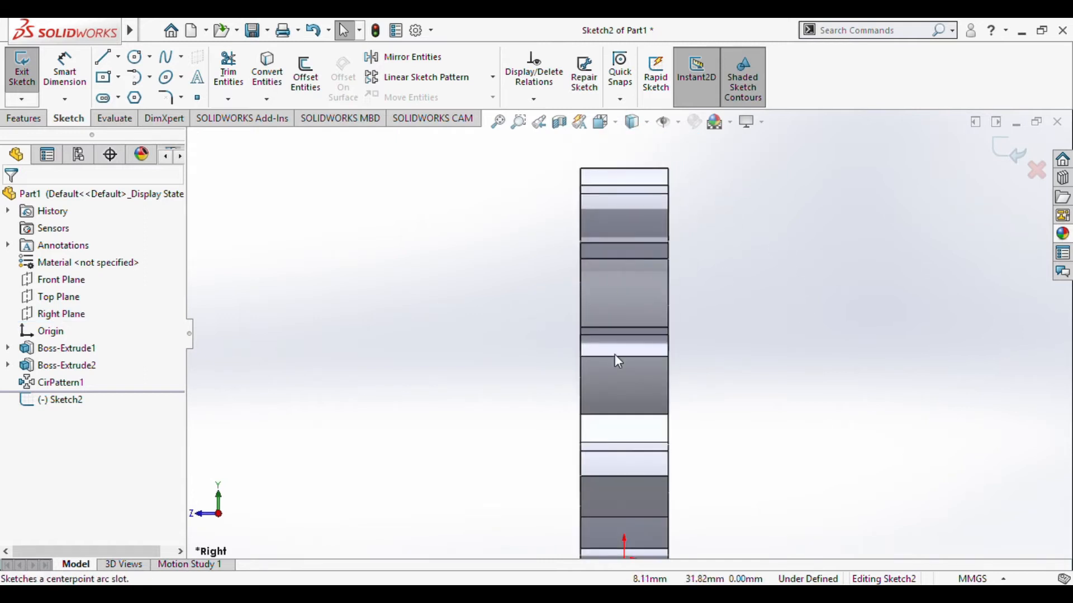
Step: Convert the uppermost tooth's curved front flank edge into a vertical line in the Right Plane sketch
{"action": "left_click", "coordinate": [588, 382]}
{"action": "middle_click_drag", "start_coordinate": [735, 237], "coordinate": [922, 252]}
{"action": "key", "text": "Escape"}
{"action": "left_click", "coordinate": [494, 238]}
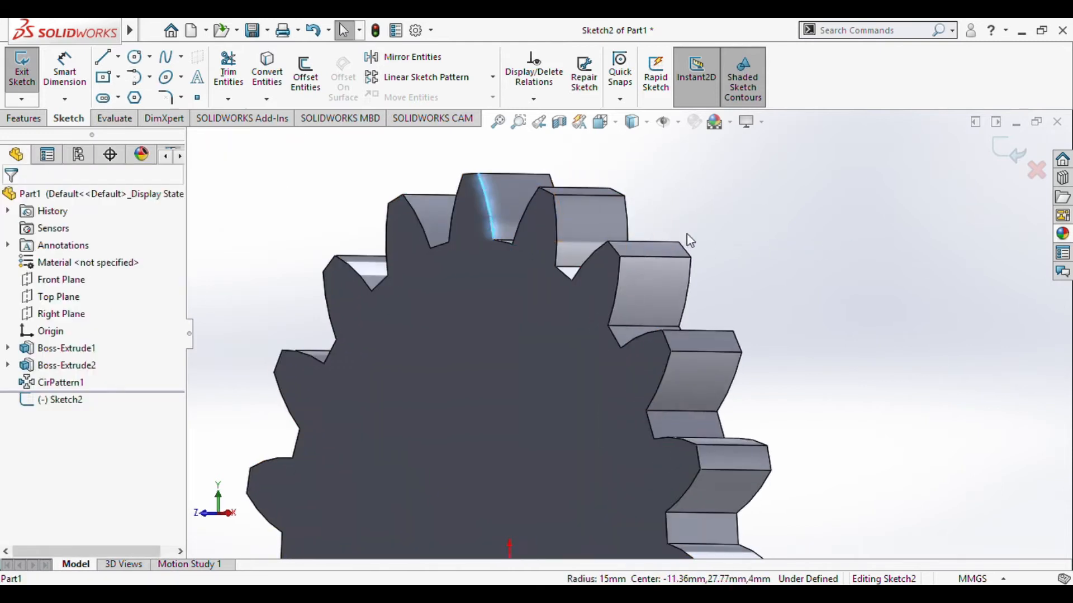
{"action": "left_click", "coordinate": [805, 339]}
{"action": "middle_click_drag", "start_coordinate": [805, 340], "coordinate": [760, 236]}
Step: Draw a three-point arc from the converted line's lower end to the tooth's top edge near mid-width, bulging towards the front face
{"action": "left_click", "coordinate": [134, 76]}
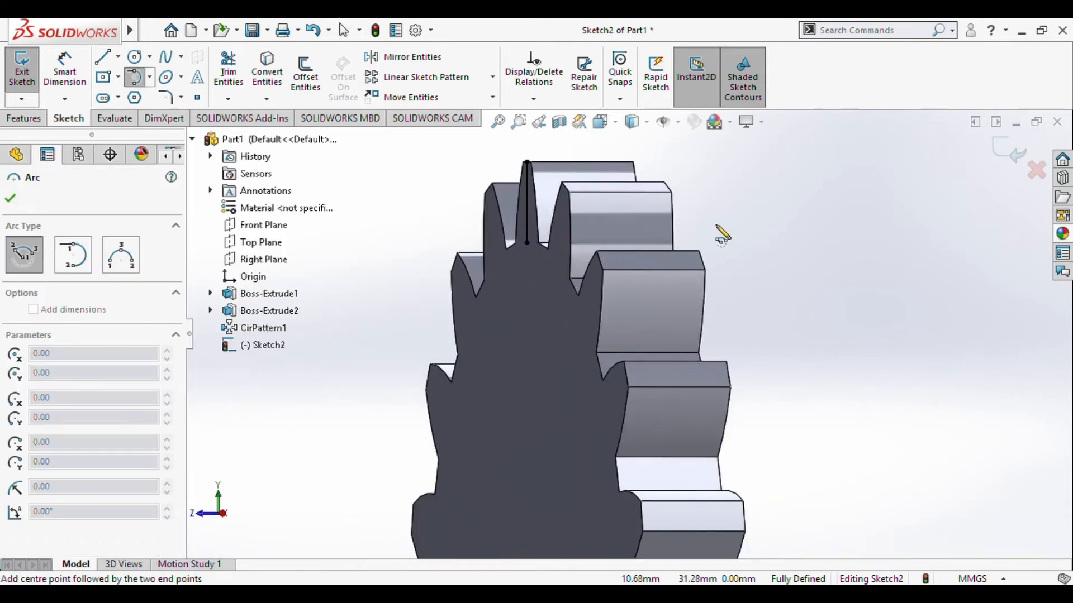
{"action": "scroll", "coordinate": [722, 222], "scroll_direction": "down", "scroll_amount": 3}
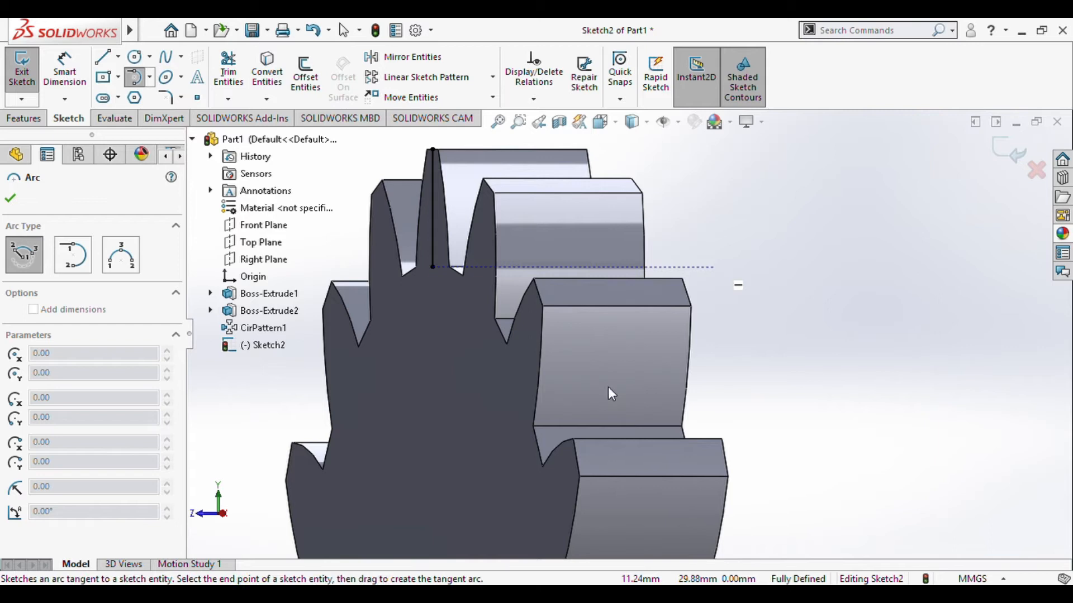
{"action": "left_click", "coordinate": [121, 255]}
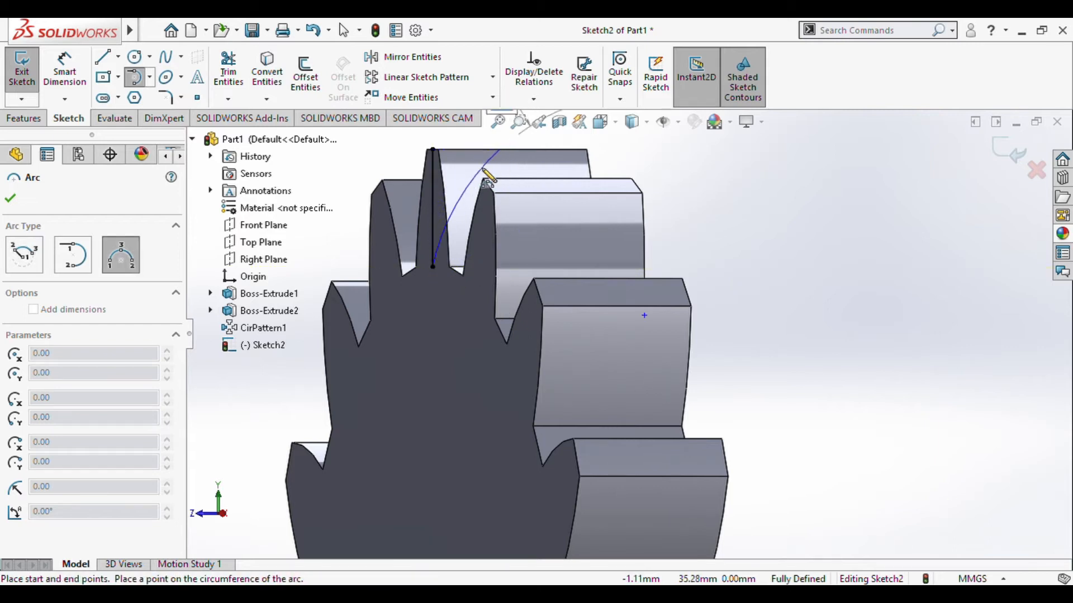
{"action": "left_click", "coordinate": [462, 194]}
{"action": "key", "text": "Escape"}
{"action": "middle_click_drag", "start_coordinate": [749, 232], "coordinate": [751, 234]}
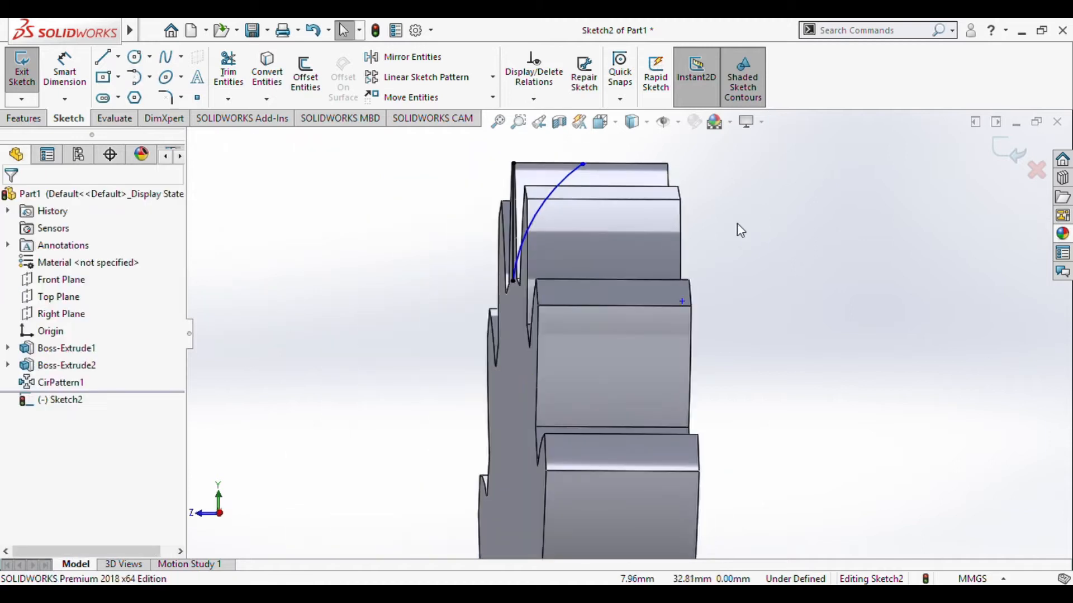
Step: Draw a vertical centreline through the middle of the gear's thickness, extending from below the tooth to above its top edge
{"action": "left_click", "coordinate": [30, 320]}
{"action": "key", "text": "ctrl+8"}
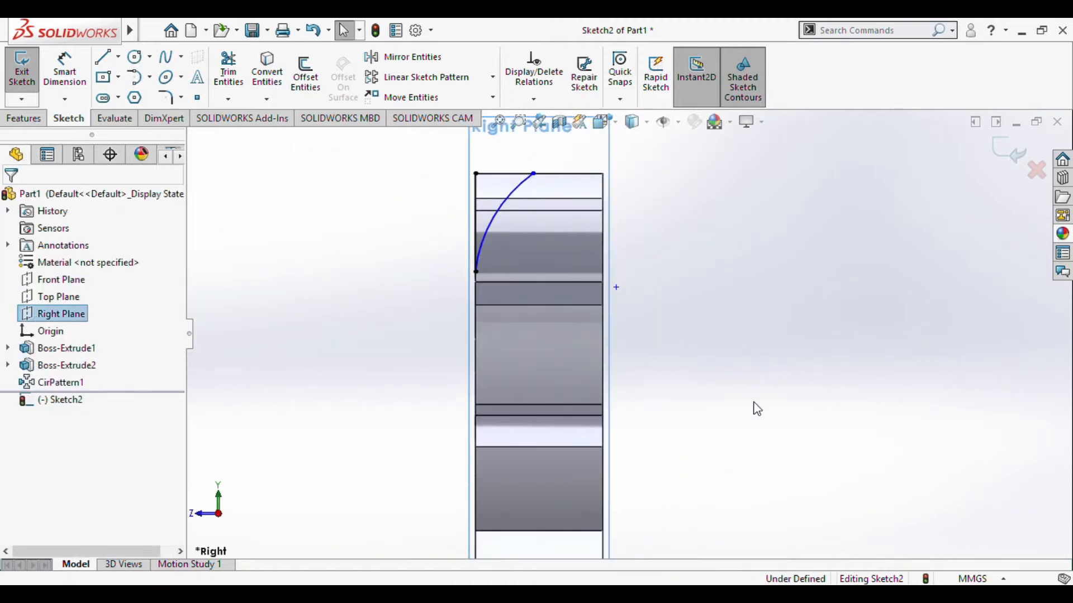
{"action": "key", "text": "l"}
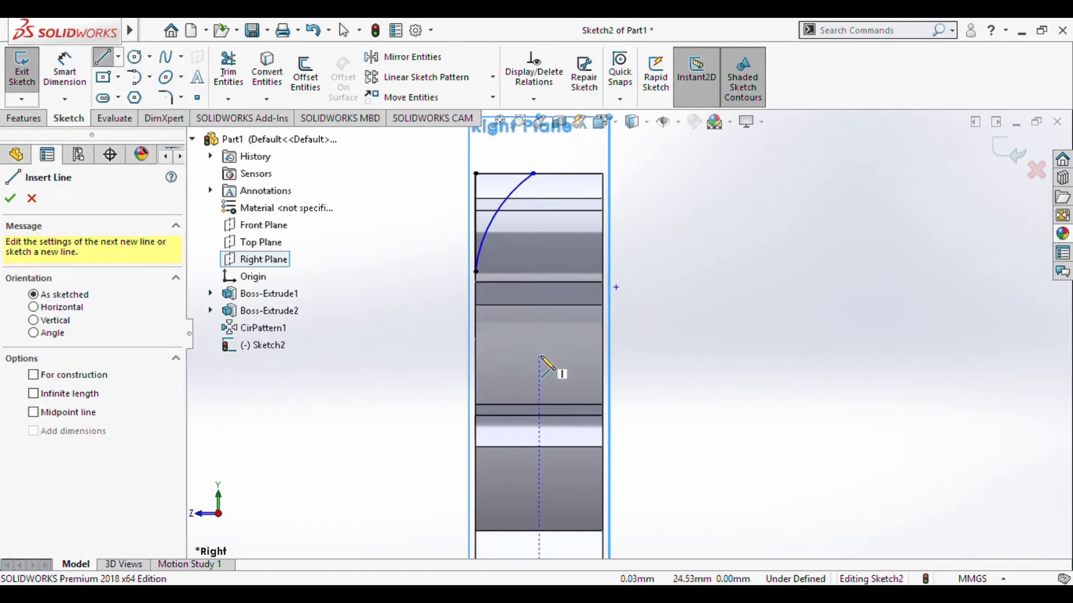
{"action": "left_click", "coordinate": [539, 355]}
{"action": "left_click", "coordinate": [539, 140]}
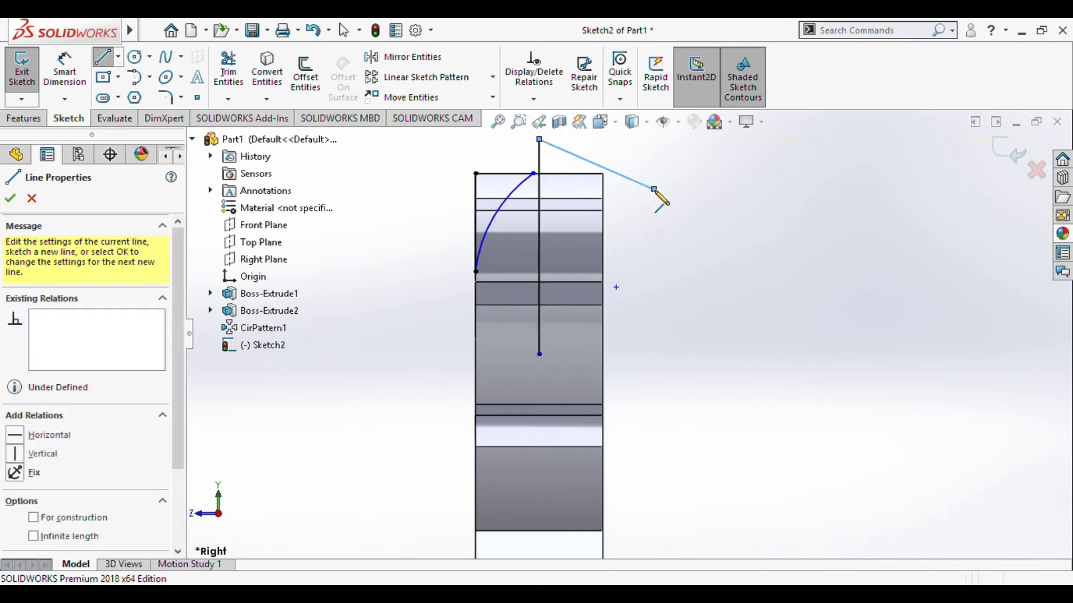
{"action": "key", "text": "Escape"}
{"action": "left_click", "coordinate": [540, 158]}
{"action": "key", "text": "alt+c"}
{"action": "key", "text": "Escape"}
{"action": "scroll", "coordinate": [587, 184], "scroll_direction": "down", "scroll_amount": 5}
Step: Constrain the arc's upper end to the centreline and flatten the arc to a radius of about 10.35 mm
{"action": "left_click", "coordinate": [468, 236]}
{"action": "left_click", "coordinate": [488, 225], "text": "ctrl"}
{"action": "scroll", "coordinate": [642, 346], "scroll_direction": "up", "scroll_amount": 3}
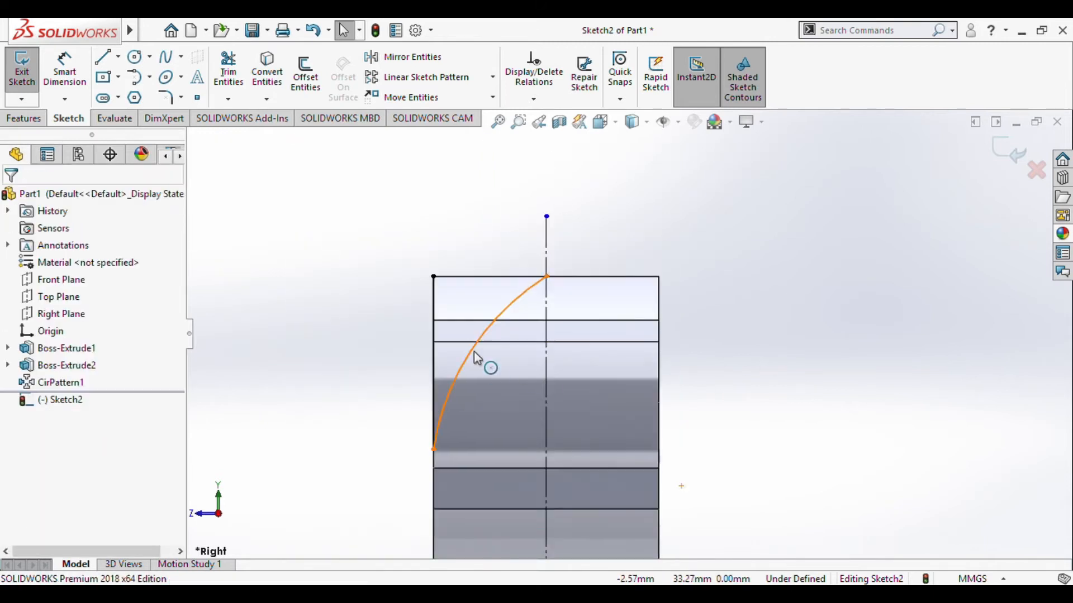
{"action": "left_click", "coordinate": [485, 335]}
{"action": "left_click_drag", "start_coordinate": [481, 327], "coordinate": [488, 334]}
{"action": "scroll", "coordinate": [626, 334], "scroll_direction": "up", "scroll_amount": 1}
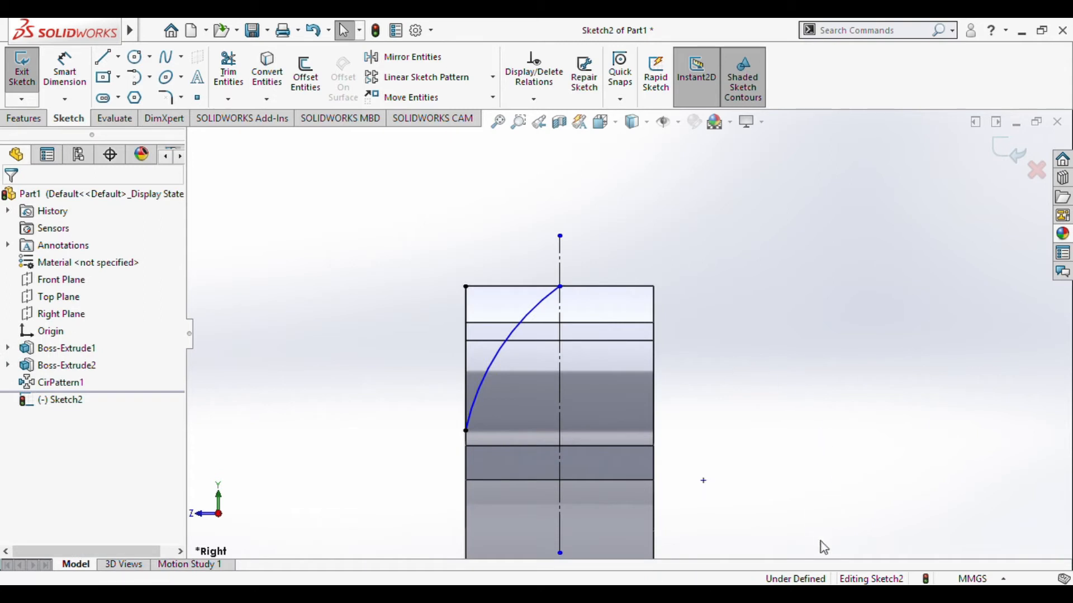
Step: Mirror the arc about the vertical centreline
{"action": "left_click", "coordinate": [404, 56]}
{"action": "left_click", "coordinate": [491, 357]}
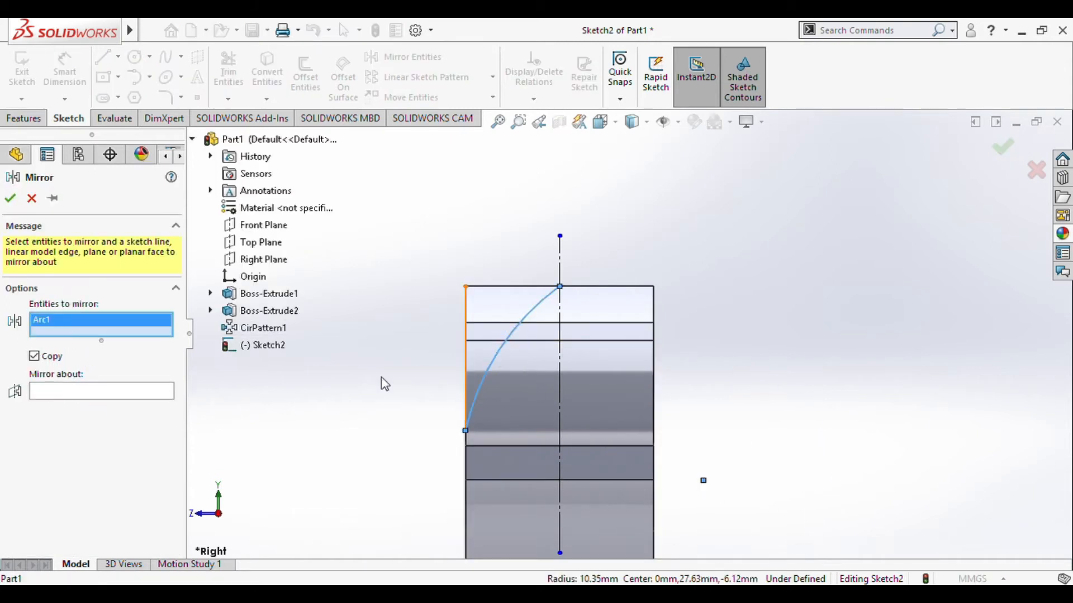
{"action": "left_click", "coordinate": [557, 368]}
{"action": "right_click", "coordinate": [773, 381]}
{"action": "scroll", "coordinate": [724, 410], "scroll_direction": "up", "scroll_amount": 2}
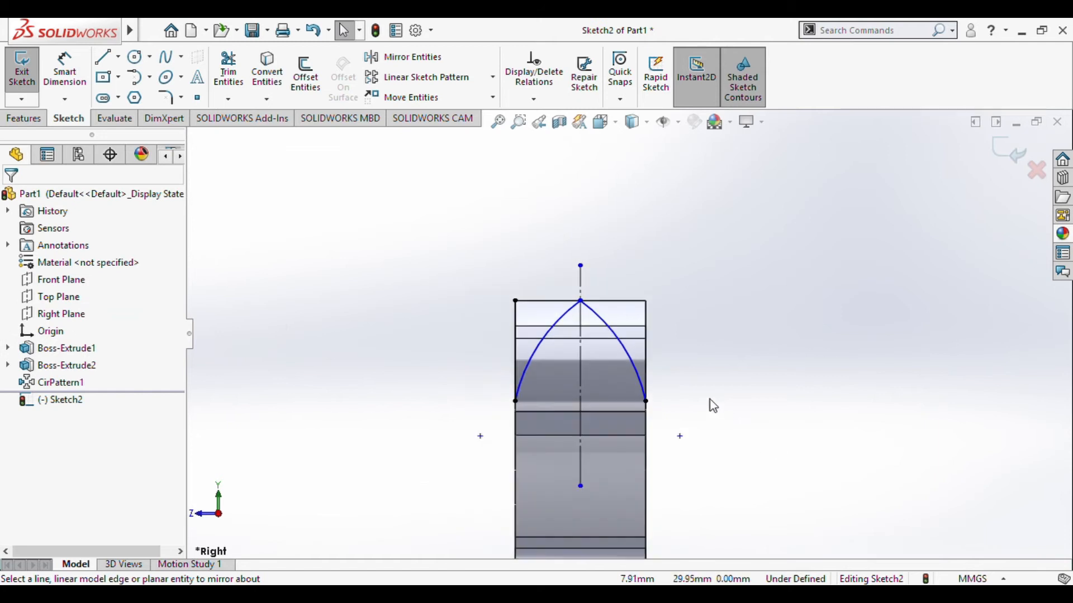
{"action": "left_click", "coordinate": [583, 390]}
{"action": "scroll", "coordinate": [694, 371], "scroll_direction": "down", "scroll_amount": 3}
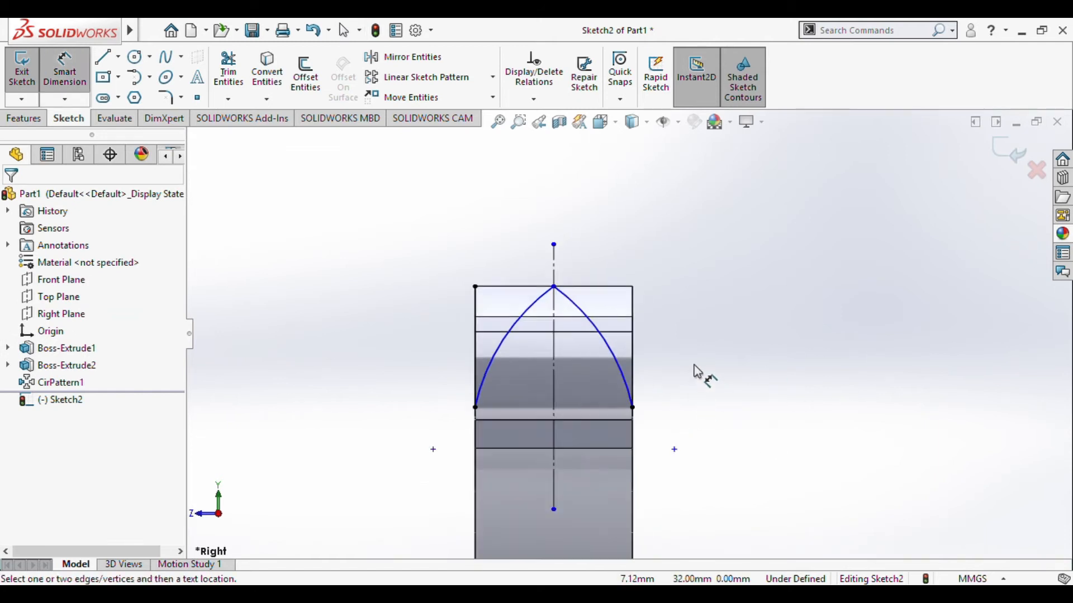
{"action": "key", "text": "Escape"}
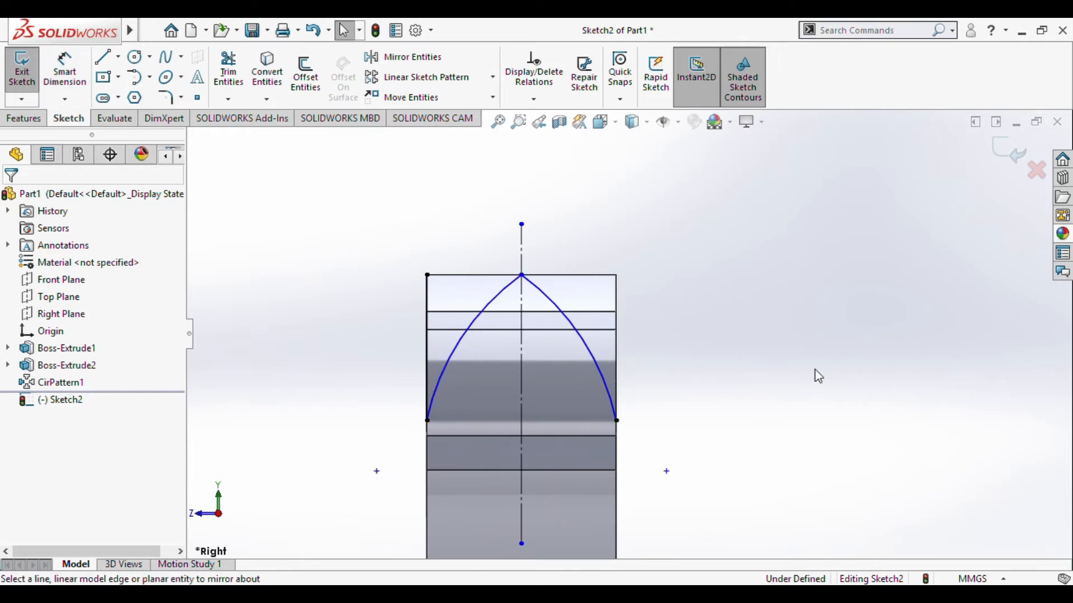
Step: Delete a relation on the mirrored arcs' apex and move the apex slightly below the tooth's top edge
{"action": "left_click", "coordinate": [522, 277]}
{"action": "left_click", "coordinate": [73, 244]}
{"action": "key", "text": "Delete"}
{"action": "left_click", "coordinate": [778, 314]}
{"action": "left_click_drag", "start_coordinate": [520, 275], "coordinate": [498, 299]}
{"action": "left_click", "coordinate": [658, 347]}
{"action": "scroll", "coordinate": [659, 344], "scroll_direction": "down", "scroll_amount": 2}
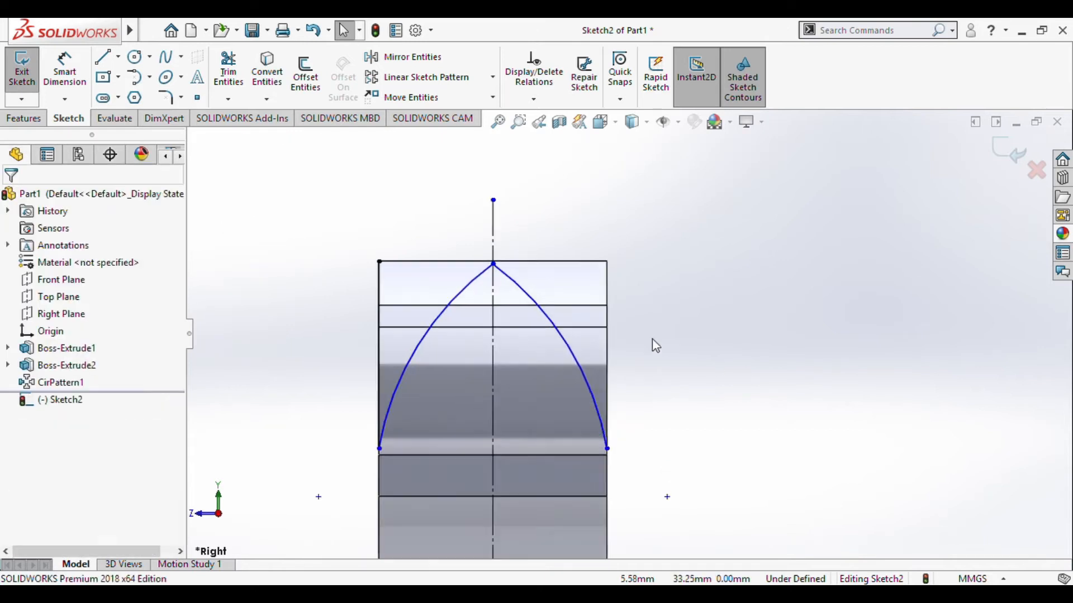
Step: Move the arcs' apex down the centreline to a height of about 35.3 mm and delete its coincident relation
{"action": "mouse_move", "coordinate": [494, 262]}
{"action": "left_mouse_down"}
{"action": "mouse_move", "coordinate": [499, 318]}
{"action": "mouse_move", "coordinate": [494, 280]}
{"action": "left_mouse_up"}
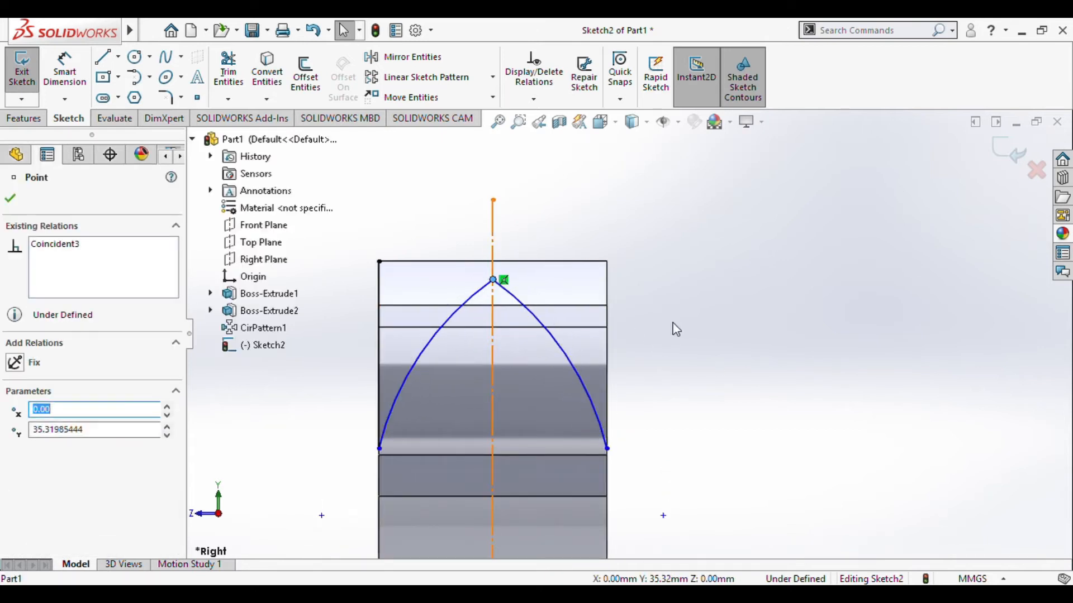
{"action": "left_click", "coordinate": [69, 244]}
{"action": "key", "text": "Delete"}
{"action": "left_click", "coordinate": [710, 406]}
{"action": "middle_click_drag", "start_coordinate": [710, 406], "coordinate": [714, 418]}
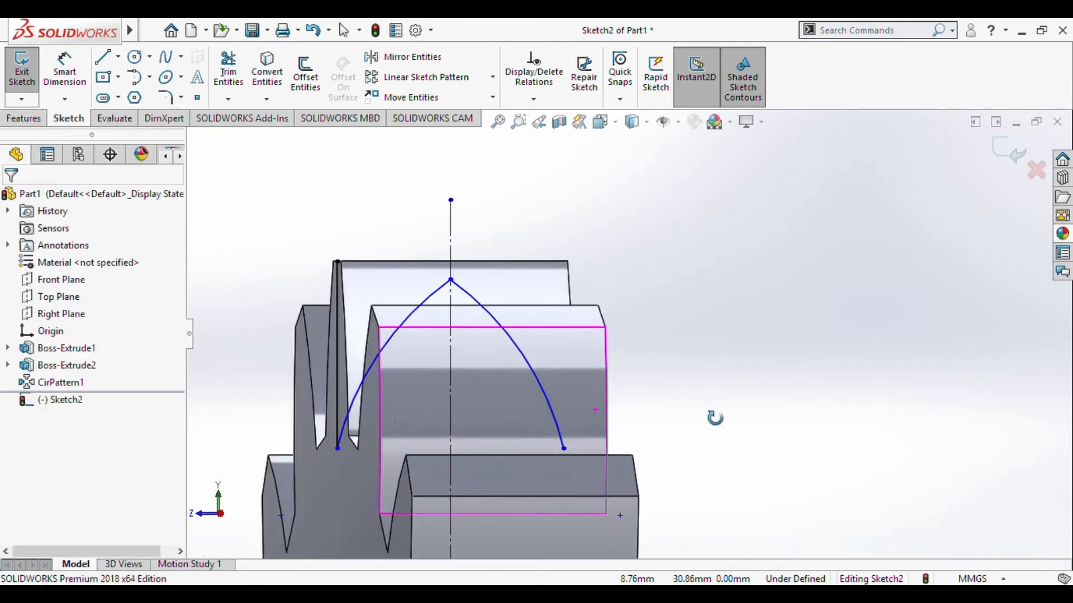
{"action": "scroll", "coordinate": [299, 459], "scroll_direction": "down", "scroll_amount": 2}
Step: Move the mirrored arcs upward, with their lower ends partway up the tooth and their apex slightly above its top edge
{"action": "left_click", "coordinate": [355, 441]}
{"action": "left_click", "coordinate": [828, 407]}
{"action": "left_click_drag", "start_coordinate": [376, 384], "coordinate": [394, 313]}
{"action": "left_click", "coordinate": [914, 465]}
{"action": "scroll", "coordinate": [914, 464], "scroll_direction": "down", "scroll_amount": 1}
{"action": "middle_click_drag", "start_coordinate": [857, 471], "coordinate": [871, 472]}
{"action": "scroll", "coordinate": [511, 333], "scroll_direction": "up", "scroll_amount": 2}
{"action": "middle_click_drag", "start_coordinate": [408, 416], "coordinate": [464, 417]}
{"action": "left_click_drag", "start_coordinate": [311, 330], "coordinate": [312, 280]}
{"action": "scroll", "coordinate": [719, 400], "scroll_direction": "up", "scroll_amount": 3}
{"action": "left_click", "coordinate": [887, 328]}
{"action": "middle_click_drag", "start_coordinate": [849, 358], "coordinate": [810, 352]}
{"action": "scroll", "coordinate": [810, 351], "scroll_direction": "up", "scroll_amount": 3}
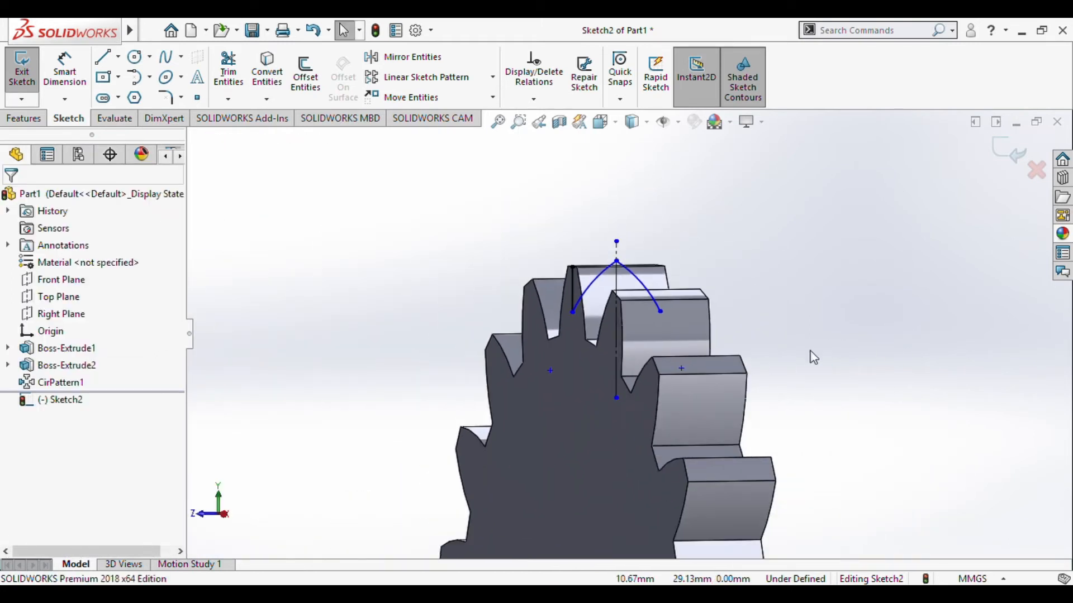
Step: Undo the arc endpoint moves, the relation deletions, the mirror and the constraint on the arc's upper end
{"action": "key", "text": "ctrl+z"}
{"action": "key", "text": "ctrl+z"}
{"action": "key", "text": "ctrl+z"}
{"action": "key", "text": "ctrl+z"}
{"action": "key", "text": "ctrl+z"}
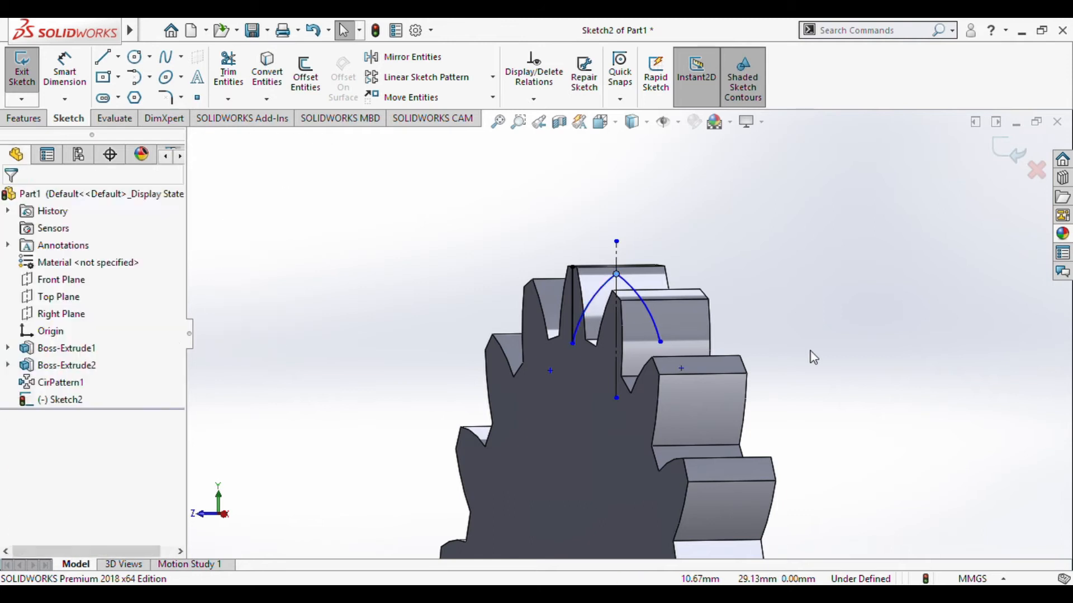
{"action": "key", "text": "ctrl+z"}
{"action": "key", "text": "ctrl+z"}
{"action": "key", "text": "ctrl+z"}
{"action": "key", "text": "ctrl+z"}
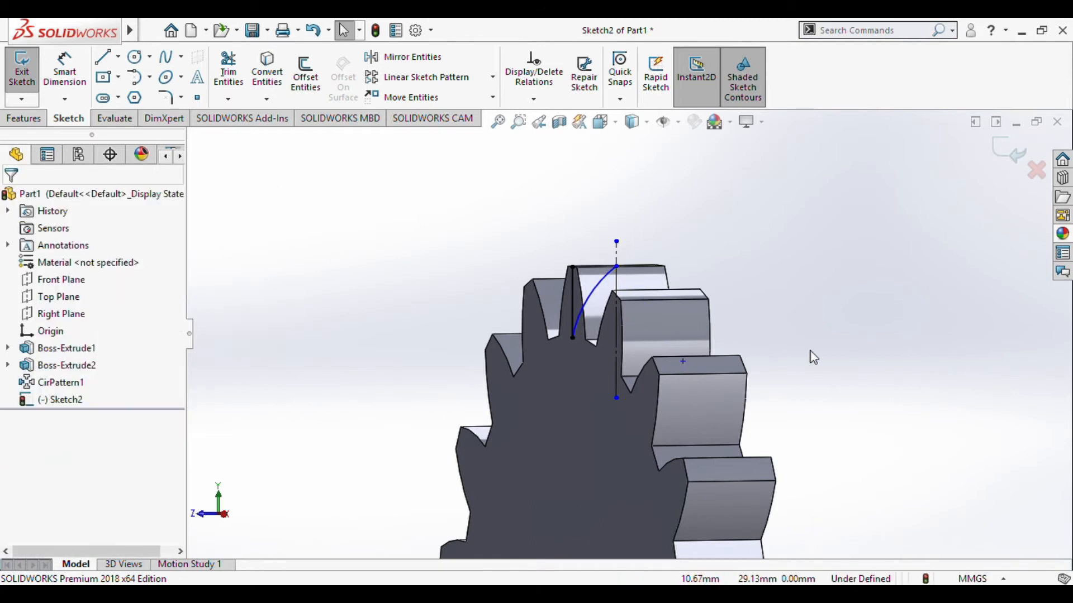
Step: Examine where the arc's upper end meets the tooth's top edge beside the vertical centreline
{"action": "scroll", "coordinate": [626, 271], "scroll_direction": "down", "scroll_amount": 6}
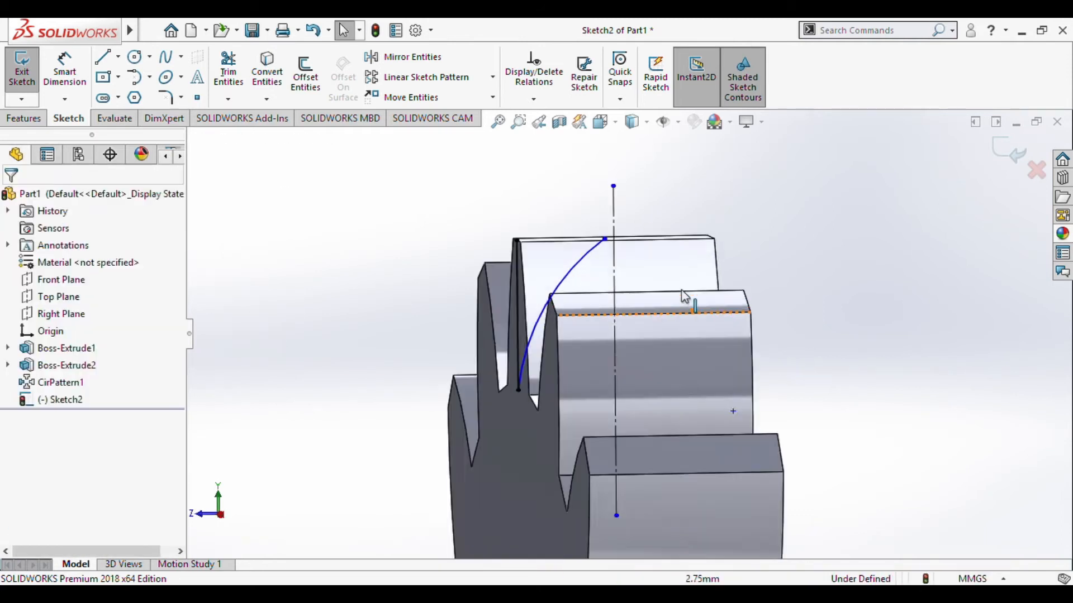
{"action": "left_click", "coordinate": [618, 226]}
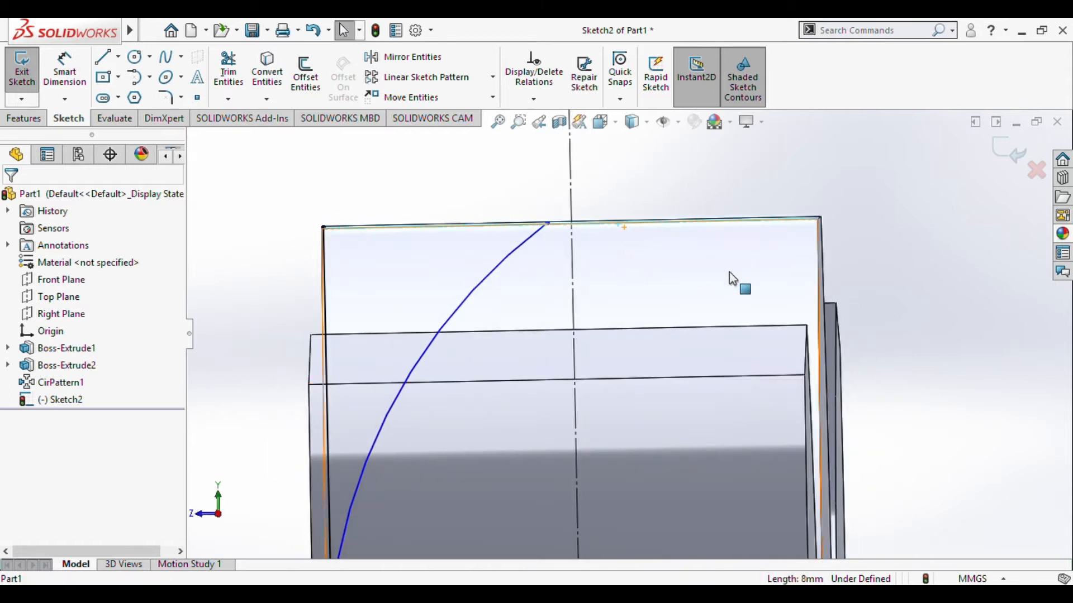
{"action": "left_click", "coordinate": [906, 339]}
{"action": "middle_click_drag", "start_coordinate": [676, 246], "coordinate": [689, 271]}
{"action": "scroll", "coordinate": [615, 229], "scroll_direction": "down", "scroll_amount": 3}
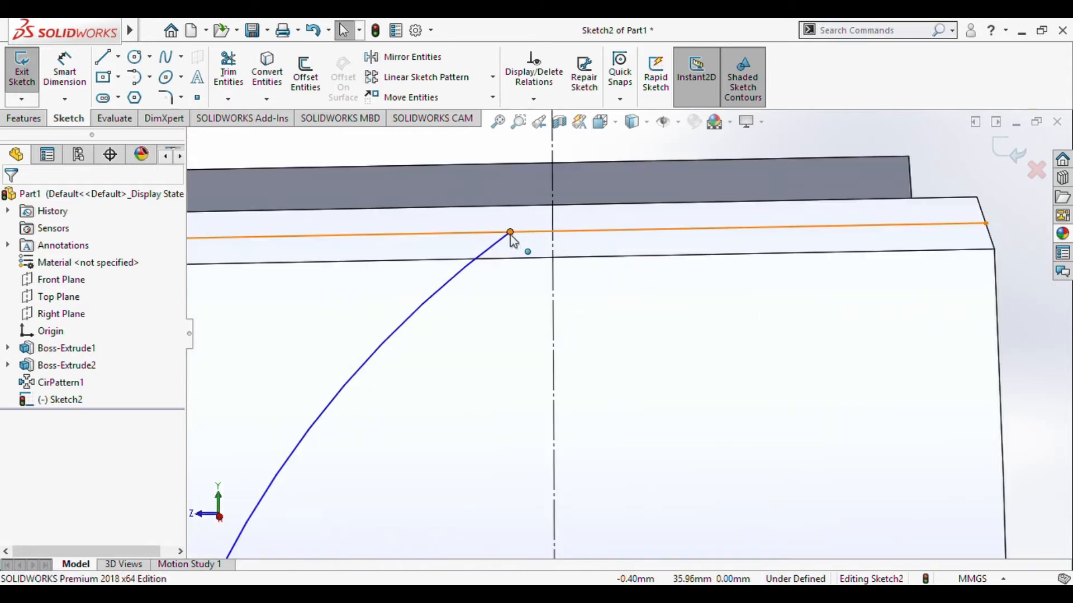
{"action": "left_click", "coordinate": [510, 232]}
{"action": "left_click", "coordinate": [554, 230], "text": "ctrl"}
{"action": "scroll", "coordinate": [560, 165], "scroll_direction": "up", "scroll_amount": 3}
{"action": "left_click", "coordinate": [919, 305]}
{"action": "middle_click_drag", "start_coordinate": [905, 369], "coordinate": [737, 329]}
{"action": "scroll", "coordinate": [874, 332], "scroll_direction": "up", "scroll_amount": 1}
Step: Mirror the arc about the vertical centreline, keeping the original
{"action": "left_click", "coordinate": [396, 337]}
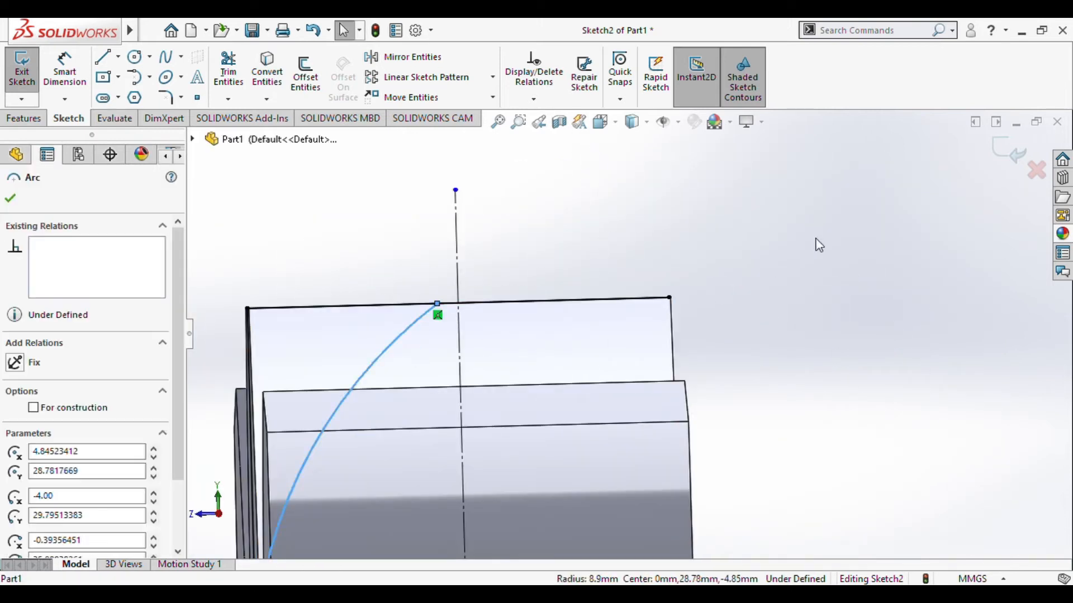
{"action": "key", "text": "s"}
{"action": "left_click", "coordinate": [665, 421]}
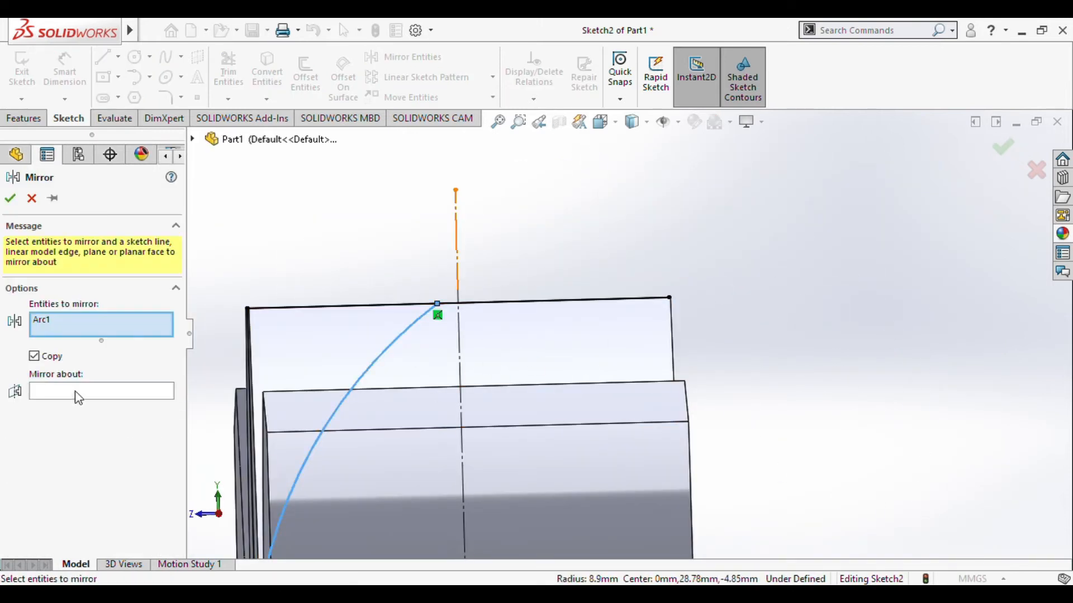
{"action": "left_click", "coordinate": [76, 393]}
{"action": "left_click", "coordinate": [456, 251]}
{"action": "key", "text": "Return"}
Step: Pull the mirrored arcs' upper ends apart along the tooth's top edge and set the distance between them to 2.5 mm
{"action": "middle_click_drag", "start_coordinate": [767, 367], "coordinate": [786, 414]}
{"action": "scroll", "coordinate": [576, 328], "scroll_direction": "down", "scroll_amount": 2}
{"action": "mouse_move", "coordinate": [503, 273]}
{"action": "left_mouse_down"}
{"action": "mouse_move", "coordinate": [430, 276]}
{"action": "mouse_move", "coordinate": [488, 283]}
{"action": "left_mouse_up"}
{"action": "left_click", "coordinate": [830, 324]}
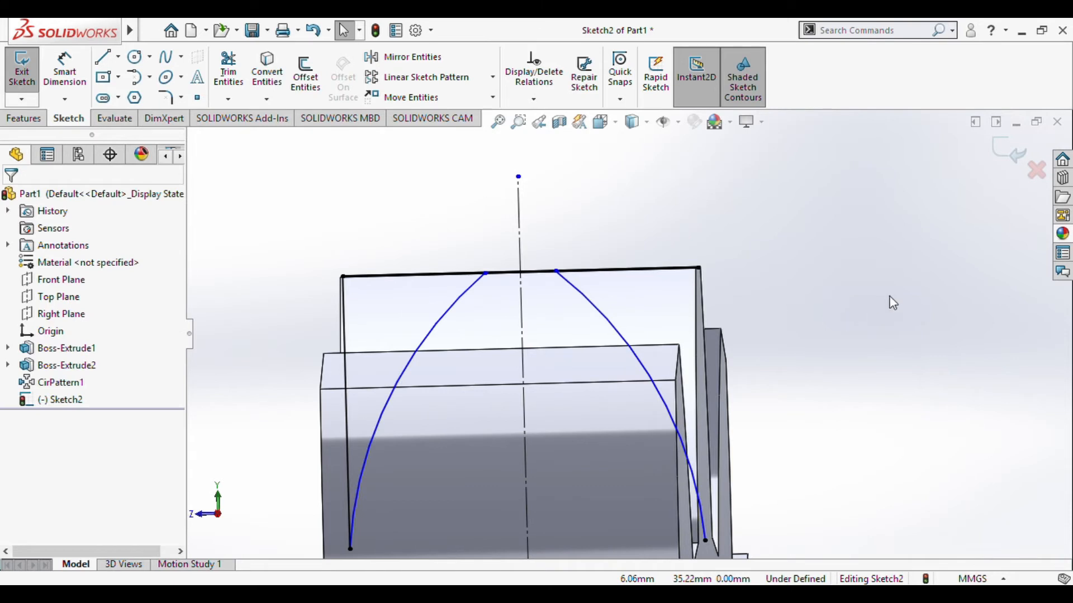
{"action": "right_click_drag", "start_coordinate": [871, 311], "coordinate": [658, 292]}
{"action": "left_click", "coordinate": [485, 273]}
{"action": "left_click", "coordinate": [557, 271]}
{"action": "left_click", "coordinate": [535, 216]}
{"action": "type", "text": "2.5"}
{"action": "key", "text": "Return"}
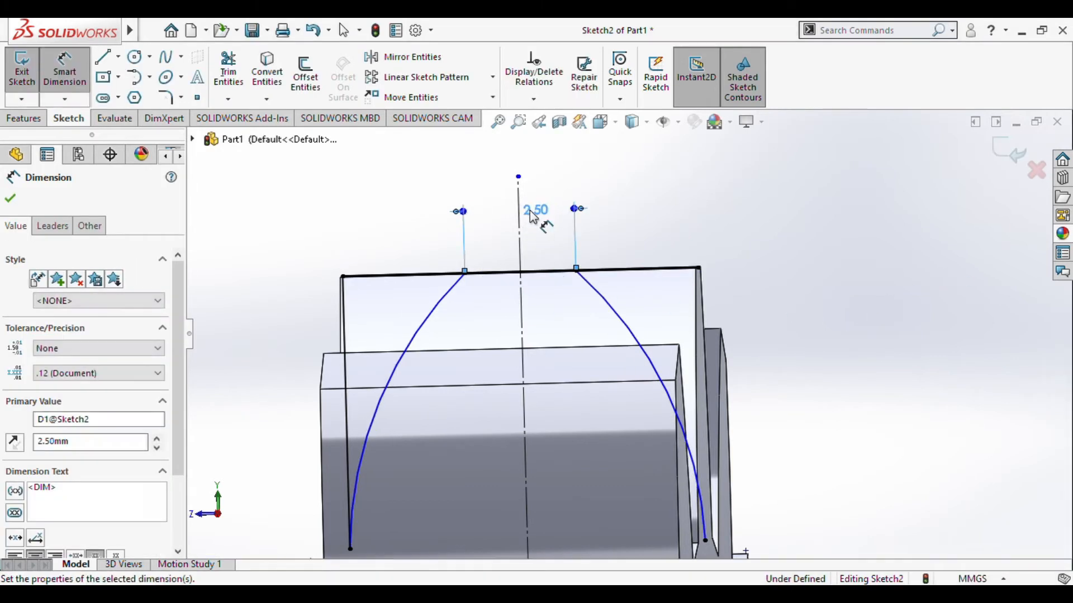
{"action": "left_click", "coordinate": [802, 270]}
Step: Dimension the left arc's radius as 10 mm
{"action": "middle_click_drag", "start_coordinate": [843, 314], "coordinate": [806, 428]}
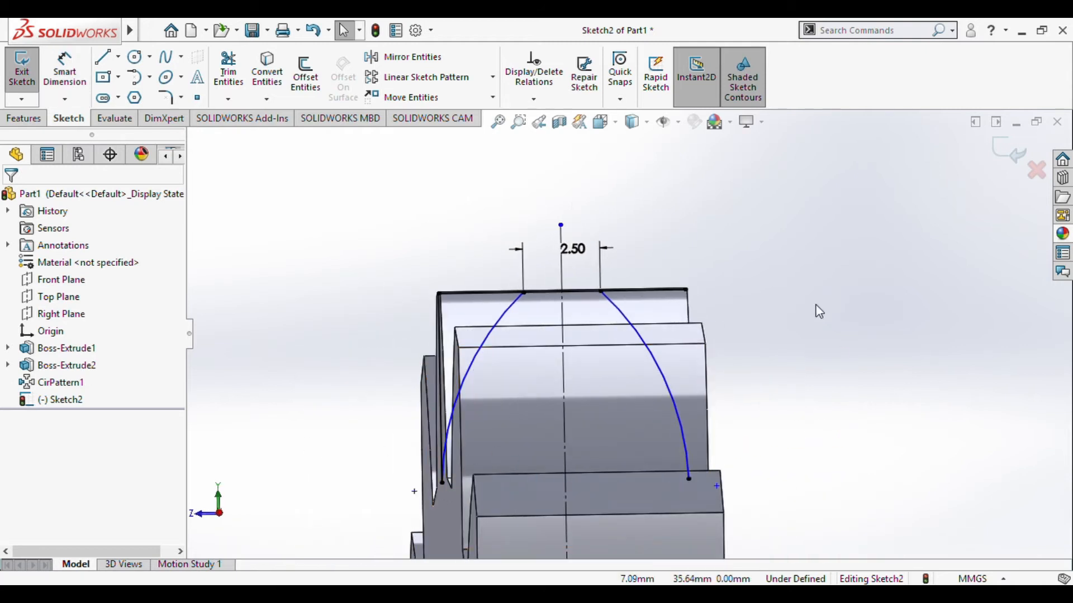
{"action": "key", "text": "Return"}
{"action": "left_click", "coordinate": [491, 347]}
{"action": "left_click", "coordinate": [526, 375]}
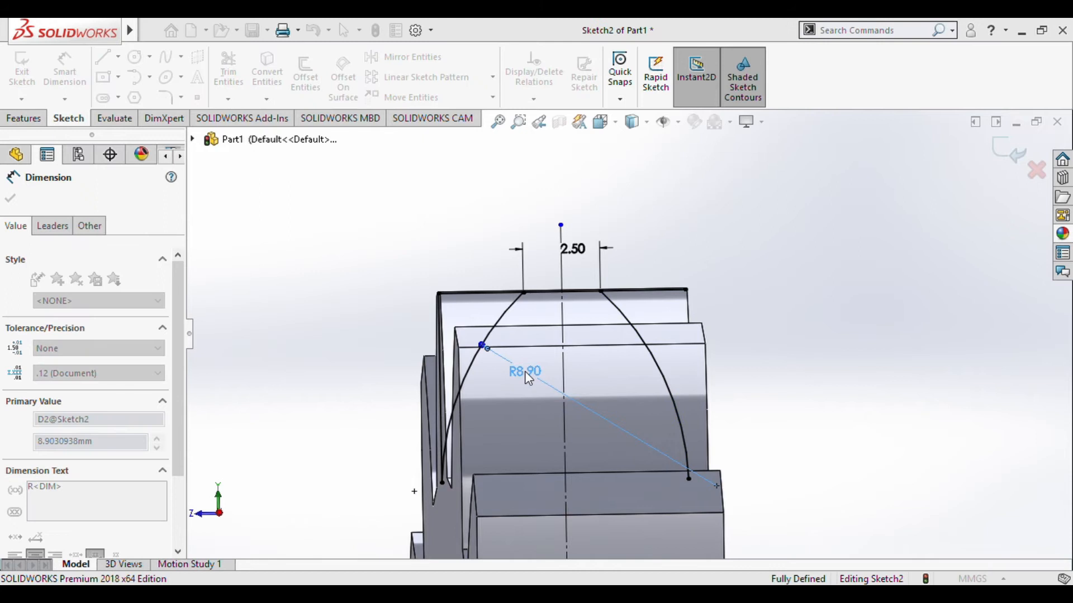
{"action": "type", "text": "10"}
{"action": "key", "text": "Return"}
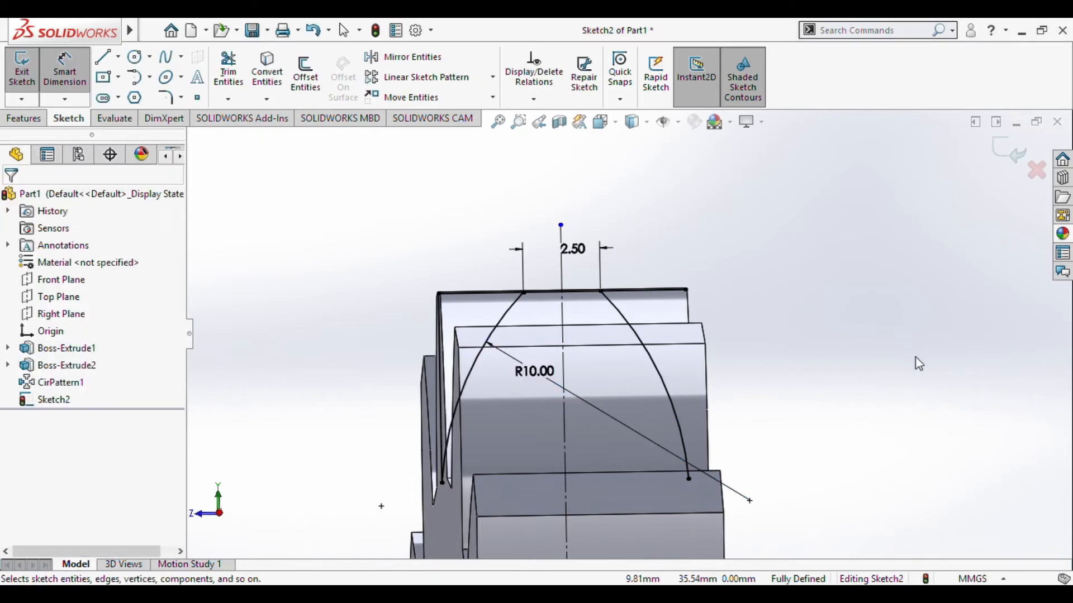
{"action": "key", "text": "Escape"}
{"action": "mouse_move", "coordinate": [851, 372]}
{"action": "middle_mouse_down"}
{"action": "mouse_move", "coordinate": [804, 376]}
{"action": "mouse_move", "coordinate": [754, 331]}
{"action": "middle_mouse_up"}
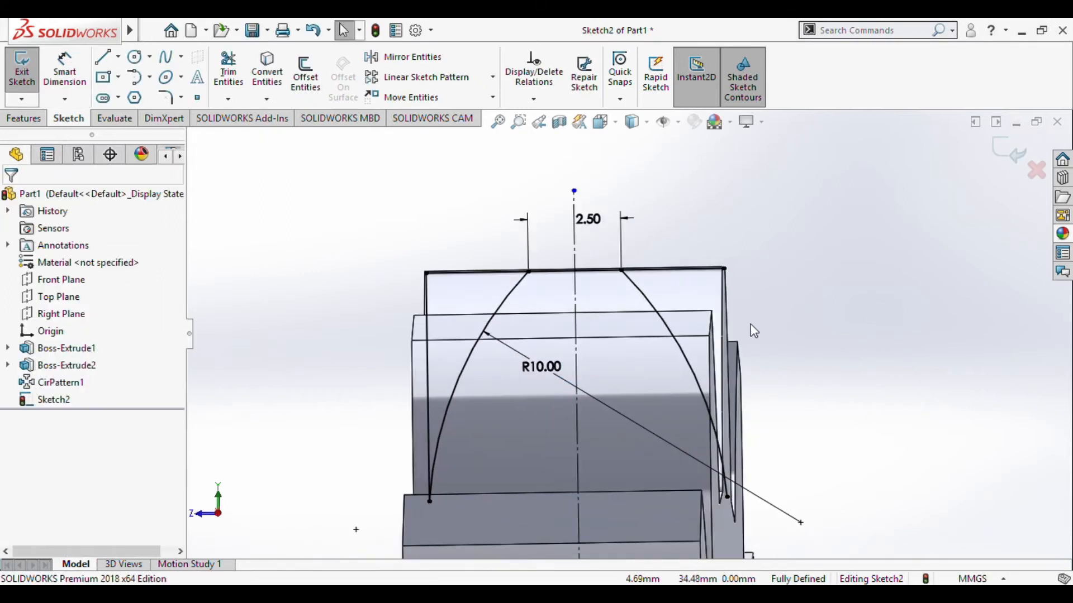
{"action": "left_click", "coordinate": [722, 323]}
{"action": "left_click", "coordinate": [833, 429]}
{"action": "mouse_move", "coordinate": [834, 429]}
{"action": "middle_mouse_down"}
{"action": "mouse_move", "coordinate": [814, 402]}
{"action": "mouse_move", "coordinate": [827, 403]}
{"action": "mouse_move", "coordinate": [802, 397]}
{"action": "middle_mouse_up"}
{"action": "scroll", "coordinate": [804, 393], "scroll_direction": "up", "scroll_amount": 1}
{"action": "scroll", "coordinate": [782, 275], "scroll_direction": "down", "scroll_amount": 1}
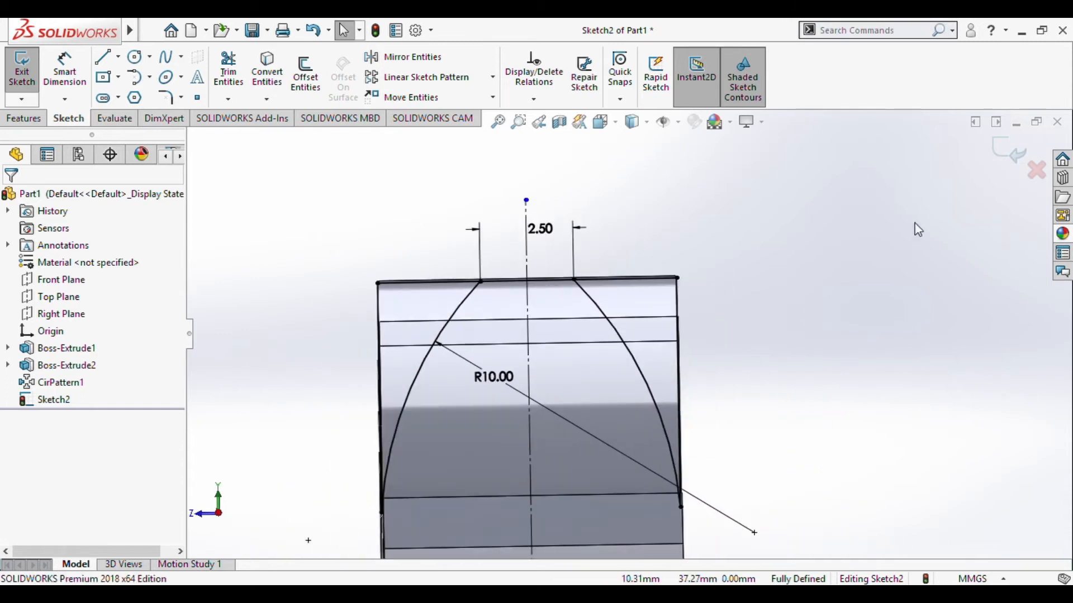
Step: Exit the sketch and set up a 360-degree revolved cut using the two regions outside the arcs as contours
{"action": "left_click", "coordinate": [1009, 152]}
{"action": "right_click_drag", "start_coordinate": [849, 333], "coordinate": [833, 389]}
{"action": "left_click", "coordinate": [508, 314]}
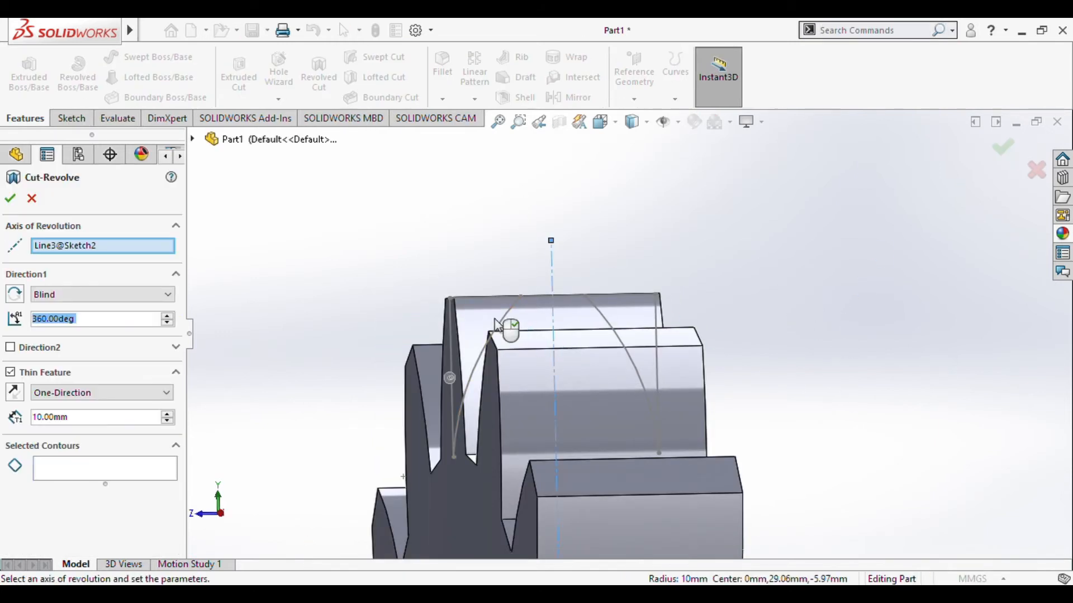
{"action": "left_click", "coordinate": [124, 473]}
{"action": "left_click", "coordinate": [471, 322]}
{"action": "left_click", "coordinate": [632, 319]}
{"action": "scroll", "coordinate": [699, 359], "scroll_direction": "up", "scroll_amount": 2}
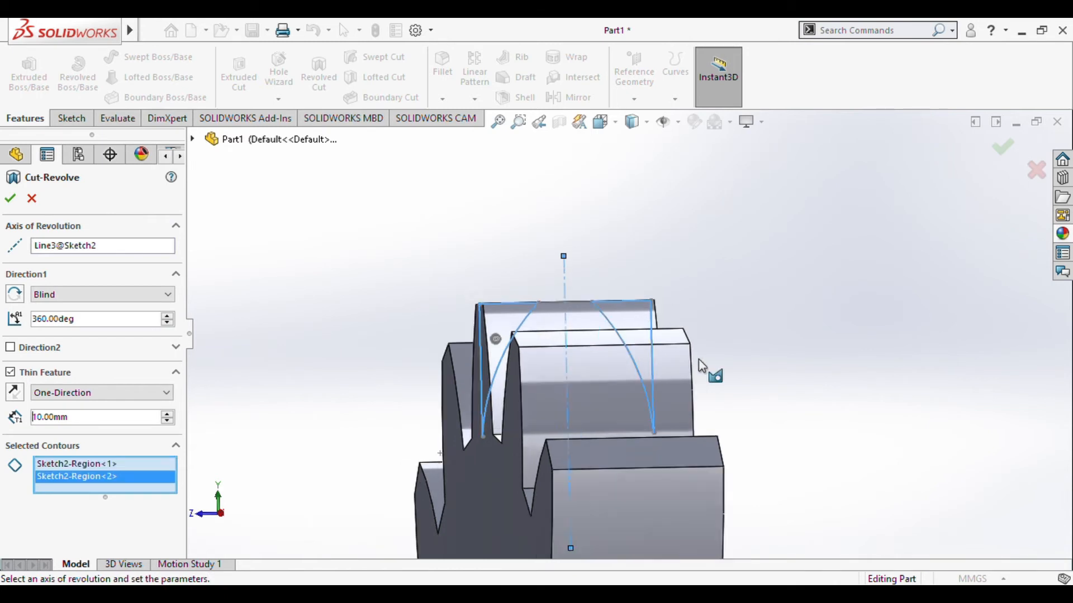
Step: Replace the cut's revolve axis with the gear's central temporary axis, turn off the thin feature and accept the cut
{"action": "middle_click_drag", "start_coordinate": [698, 360], "coordinate": [730, 376]}
{"action": "scroll", "coordinate": [731, 376], "scroll_direction": "up", "scroll_amount": 2}
{"action": "left_click", "coordinate": [91, 249]}
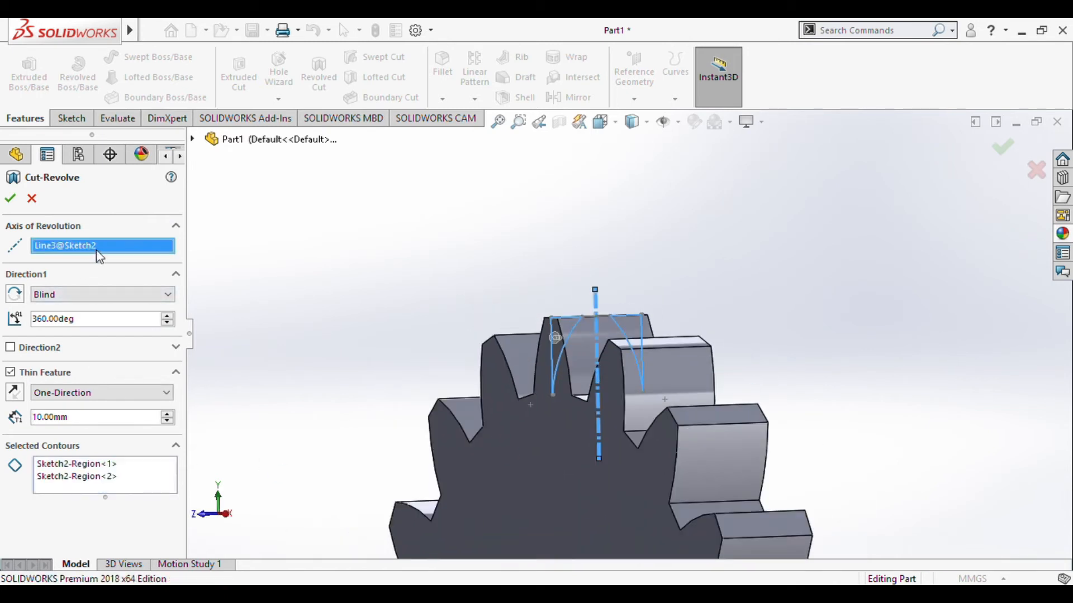
{"action": "key", "text": "Delete"}
{"action": "scroll", "coordinate": [561, 432], "scroll_direction": "up", "scroll_amount": 3}
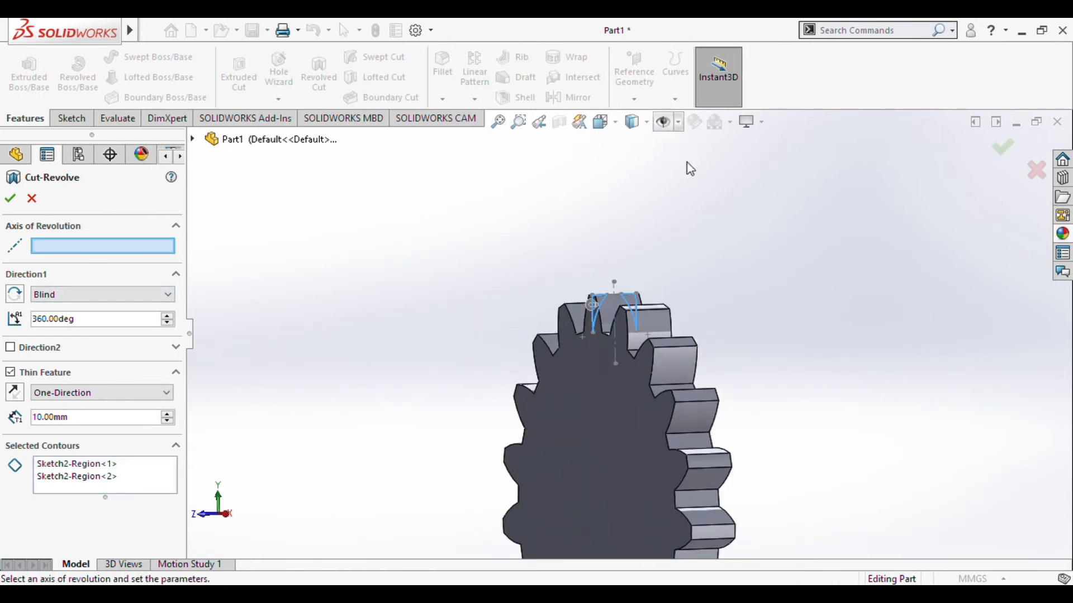
{"action": "scroll", "coordinate": [814, 407], "scroll_direction": "up", "scroll_amount": 1}
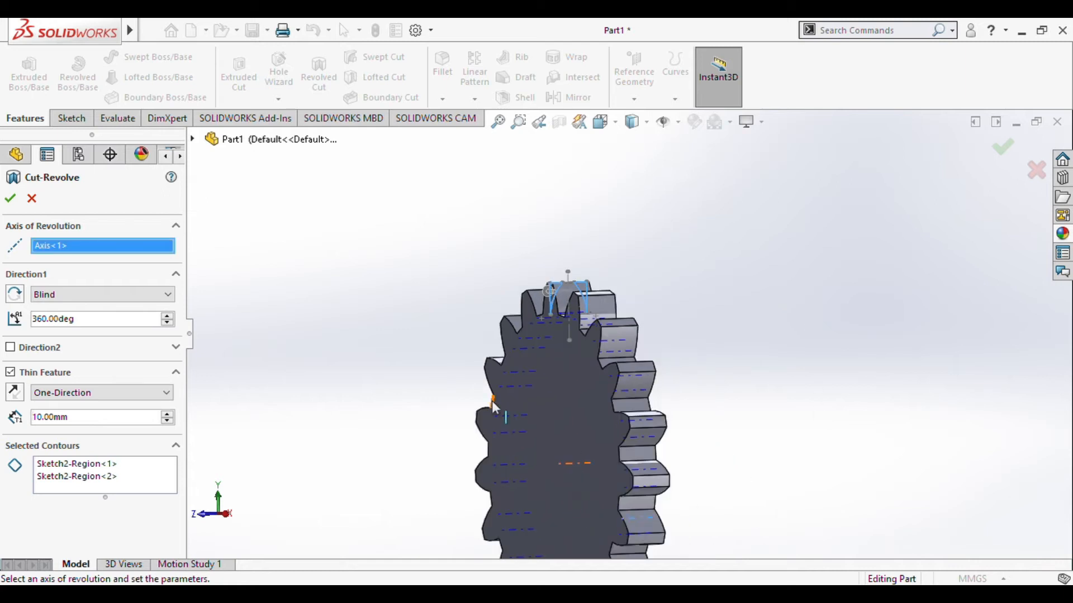
{"action": "left_click", "coordinate": [10, 372]}
{"action": "middle_click_drag", "start_coordinate": [564, 392], "coordinate": [722, 365]}
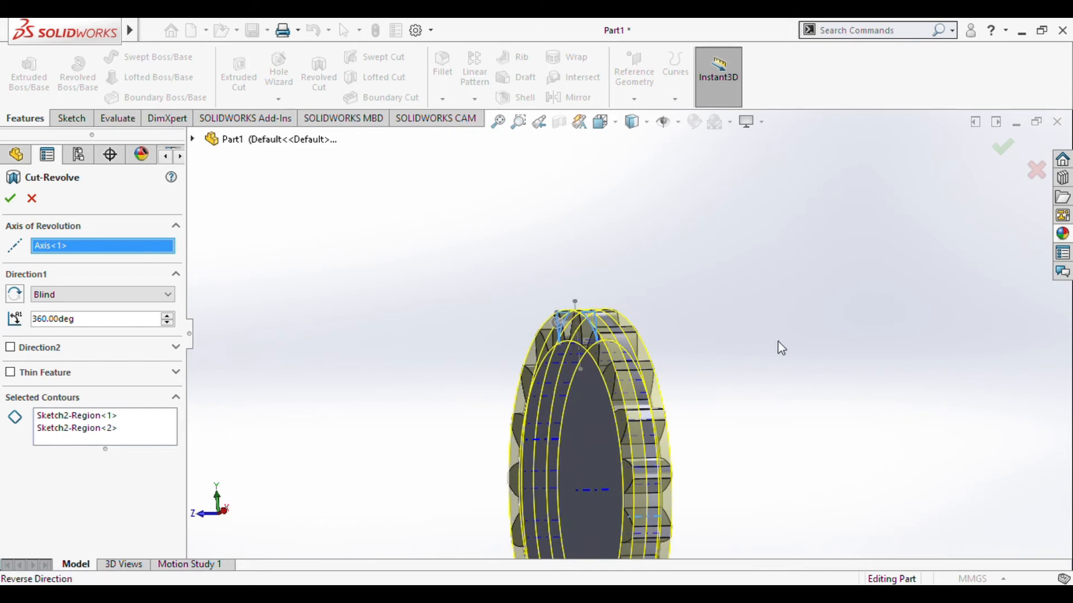
{"action": "middle_click_drag", "start_coordinate": [787, 310], "coordinate": [694, 343]}
Step: Open the revolved cut's profile sketch for editing
{"action": "left_click", "coordinate": [8, 399]}
{"action": "left_click", "coordinate": [56, 420]}
{"action": "left_click", "coordinate": [77, 349]}
{"action": "scroll", "coordinate": [634, 398], "scroll_direction": "down", "scroll_amount": 3}
{"action": "mouse_move", "coordinate": [716, 431]}
{"action": "middle_mouse_down"}
{"action": "mouse_move", "coordinate": [635, 398]}
{"action": "mouse_move", "coordinate": [730, 512]}
{"action": "mouse_move", "coordinate": [734, 375]}
{"action": "middle_mouse_up"}
{"action": "middle_click_drag", "start_coordinate": [587, 146], "coordinate": [594, 302], "text": "ctrl"}
{"action": "scroll", "coordinate": [581, 274], "scroll_direction": "down", "scroll_amount": 6}
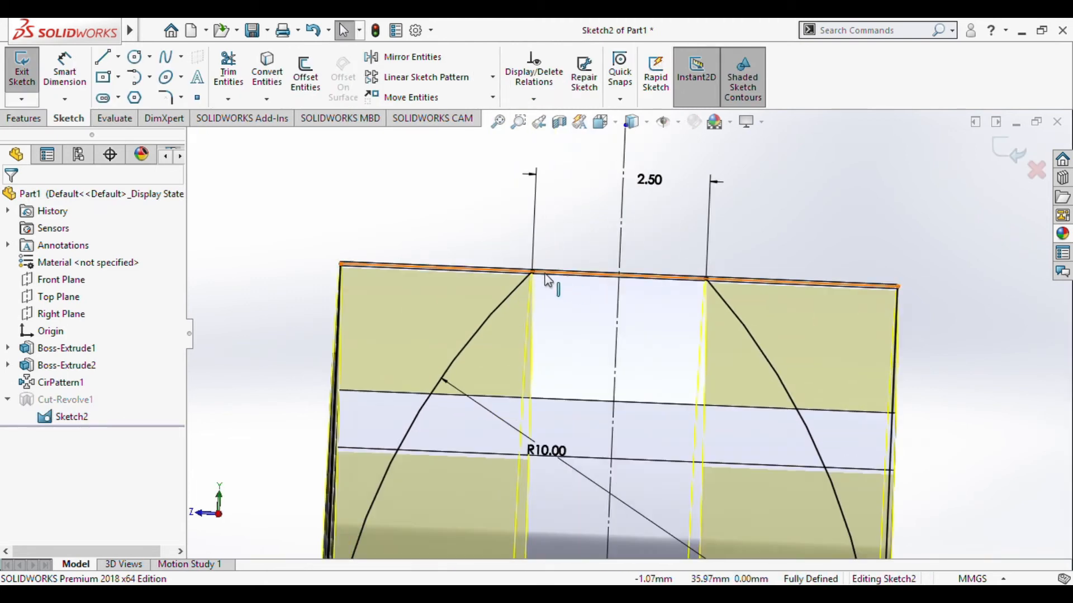
{"action": "scroll", "coordinate": [699, 309], "scroll_direction": "up", "scroll_amount": 1}
{"action": "scroll", "coordinate": [706, 308], "scroll_direction": "down", "scroll_amount": 1}
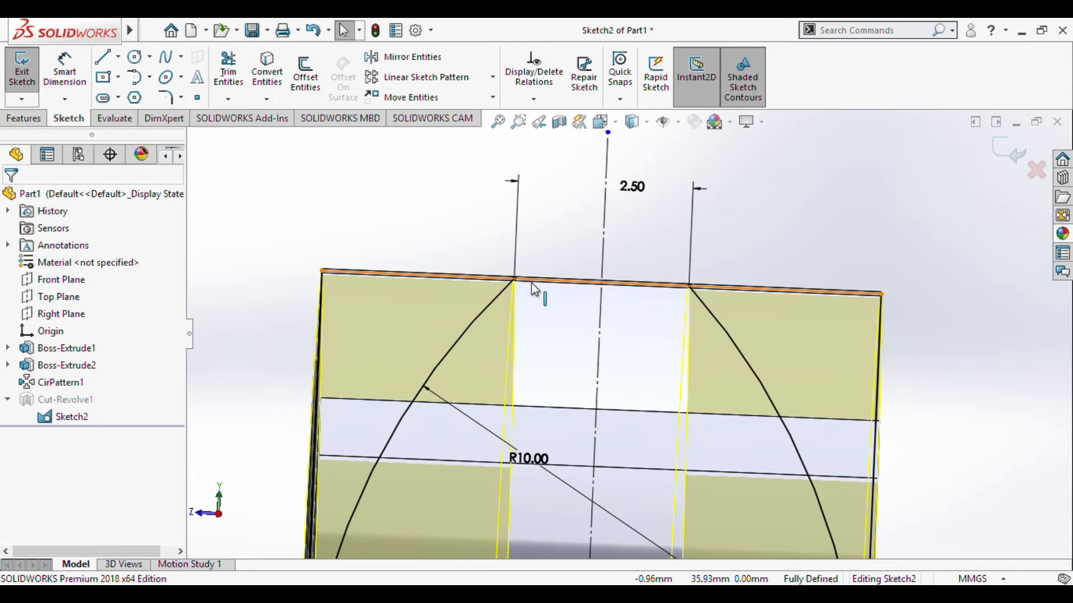
Step: Try deleting the coincident relation on the left arc's upper end and raising it above the tooth's top edge, and undo both changes
{"action": "left_click", "coordinate": [515, 280]}
{"action": "left_click", "coordinate": [83, 246]}
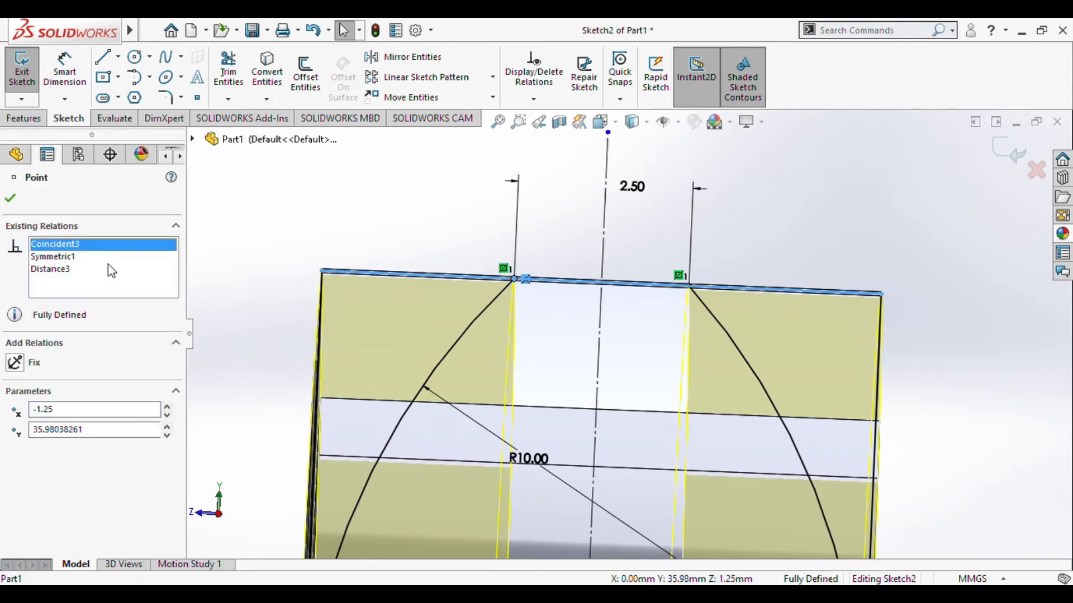
{"action": "key", "text": "Delete"}
{"action": "left_click_drag", "start_coordinate": [515, 280], "coordinate": [517, 252]}
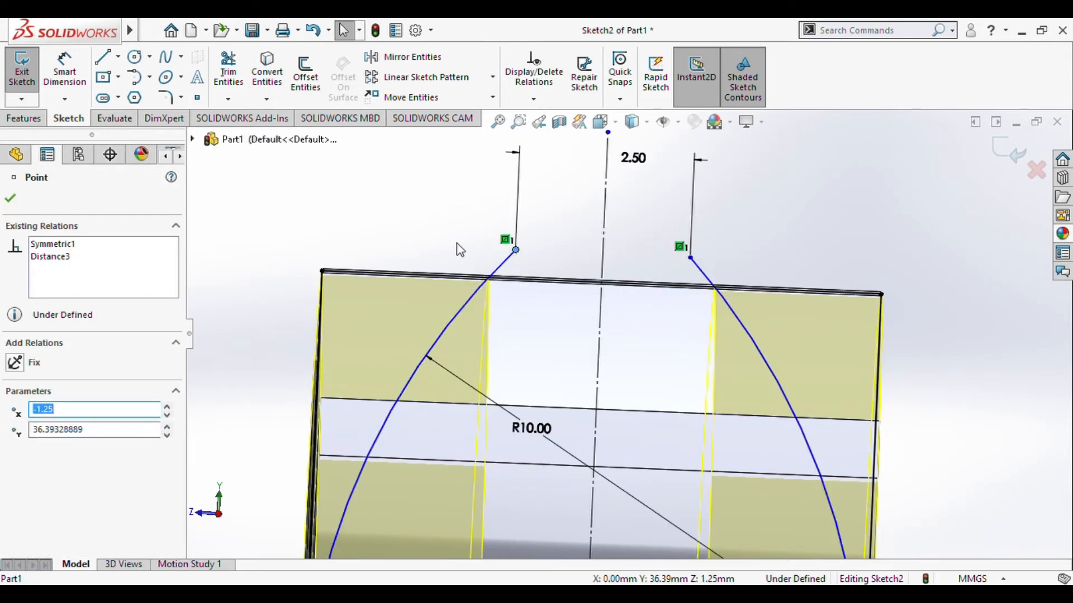
{"action": "left_click", "coordinate": [456, 210]}
{"action": "mouse_move", "coordinate": [801, 196]}
{"action": "middle_mouse_down"}
{"action": "mouse_move", "coordinate": [813, 201]}
{"action": "mouse_move", "coordinate": [794, 204]}
{"action": "middle_mouse_up"}
{"action": "scroll", "coordinate": [793, 222], "scroll_direction": "up", "scroll_amount": 1}
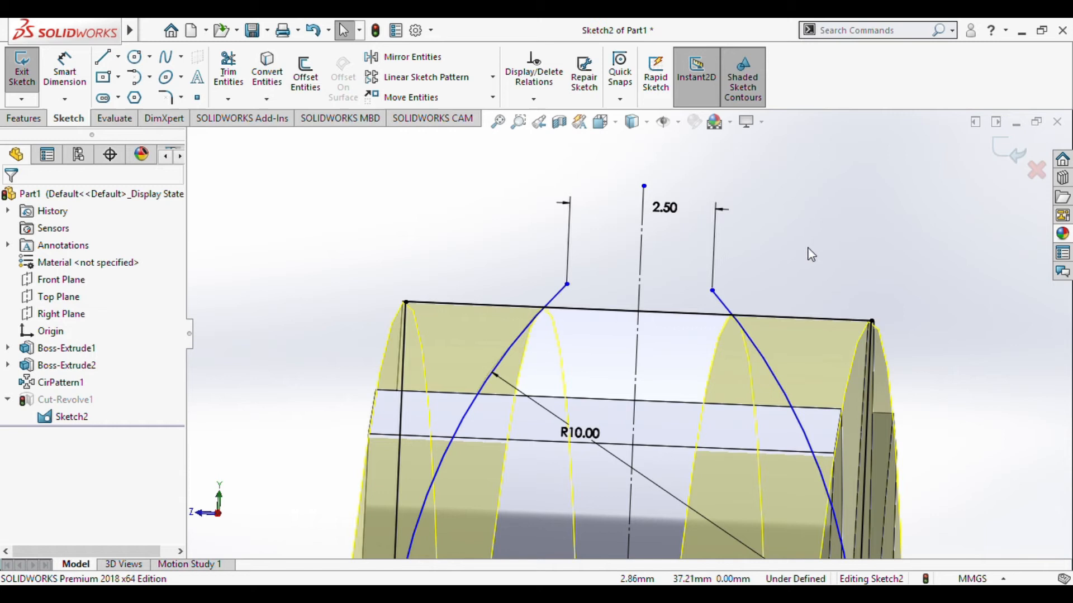
{"action": "key", "text": "ctrl+z"}
{"action": "key", "text": "ctrl+z"}
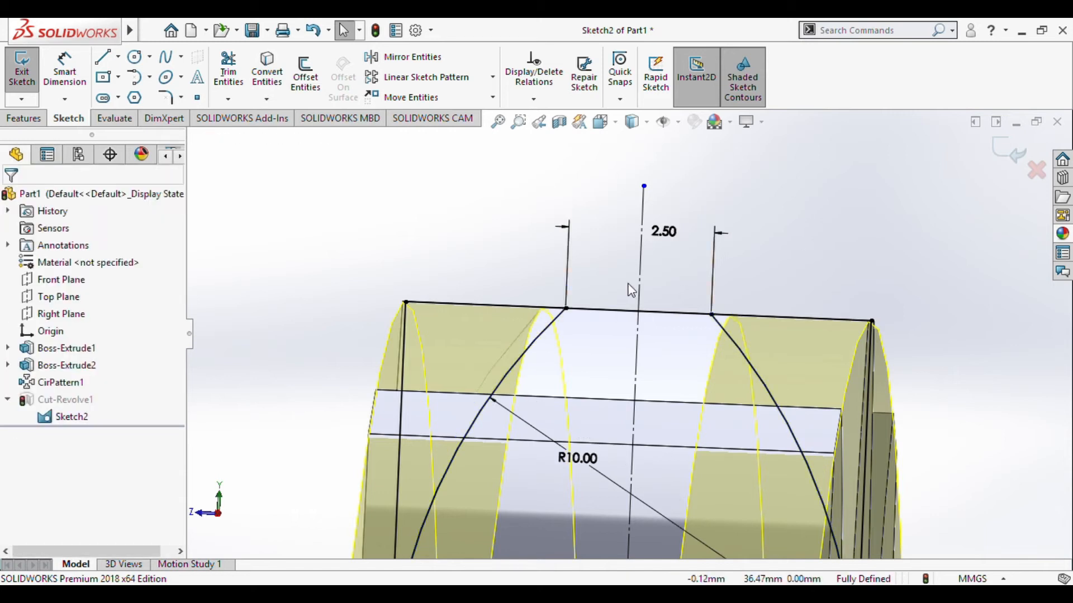
Step: Draw three lines closing a thin rectangle above the tooth's top edge, from the left arc's upper end to the tooth's left corner
{"action": "middle_click_drag", "start_coordinate": [631, 290], "coordinate": [625, 290]}
{"action": "left_click", "coordinate": [228, 72]}
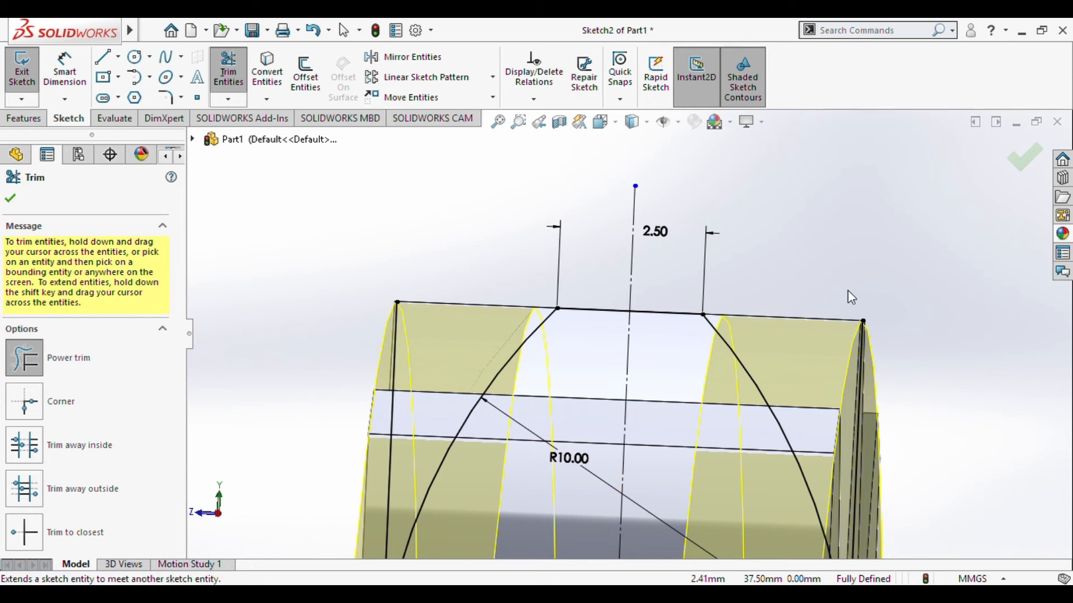
{"action": "key", "text": "l"}
{"action": "left_click", "coordinate": [557, 308]}
{"action": "left_click", "coordinate": [559, 269]}
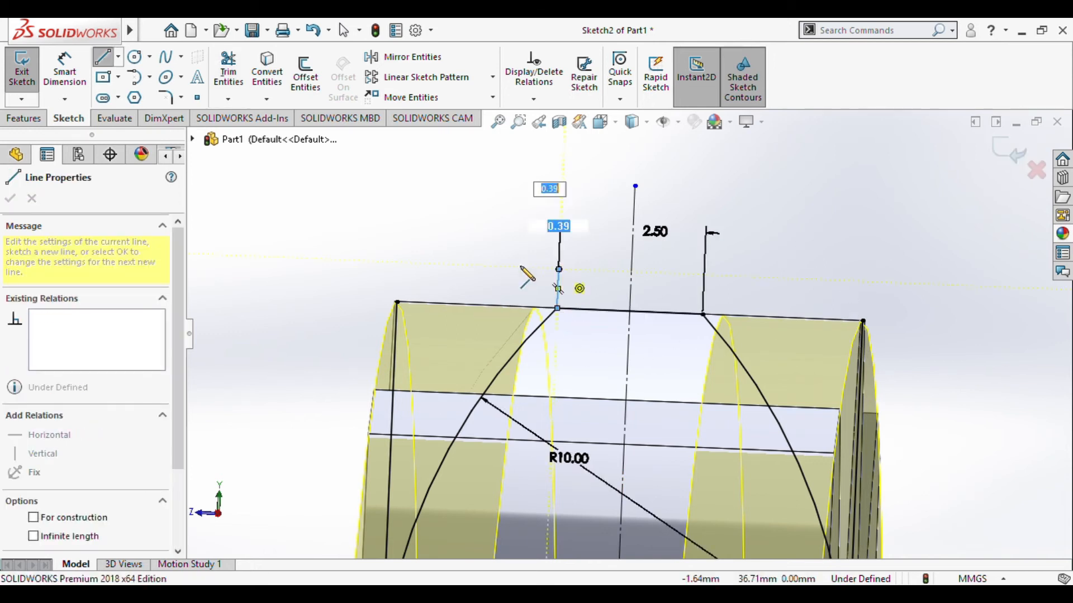
{"action": "left_click", "coordinate": [399, 262]}
{"action": "left_click", "coordinate": [396, 302]}
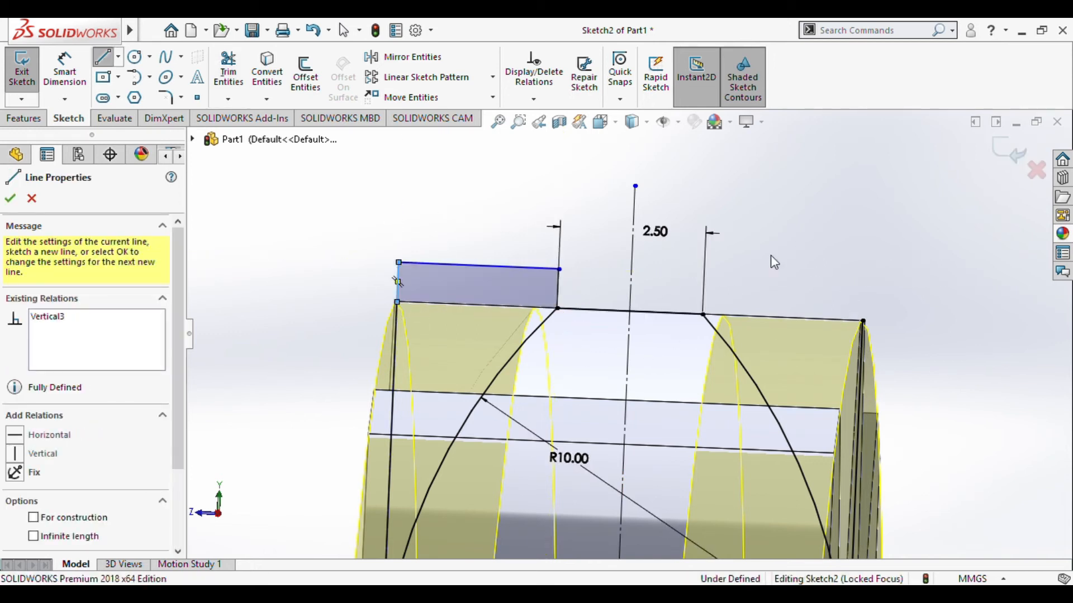
Step: Draw a matching rectangle from the right arc's upper end to the tooth's right corner and exit the sketch to rebuild the cut
{"action": "left_click", "coordinate": [702, 314]}
{"action": "left_click", "coordinate": [704, 275]}
{"action": "left_click", "coordinate": [866, 283]}
{"action": "left_click", "coordinate": [863, 321]}
{"action": "key", "text": "Escape"}
{"action": "key", "text": "z"}
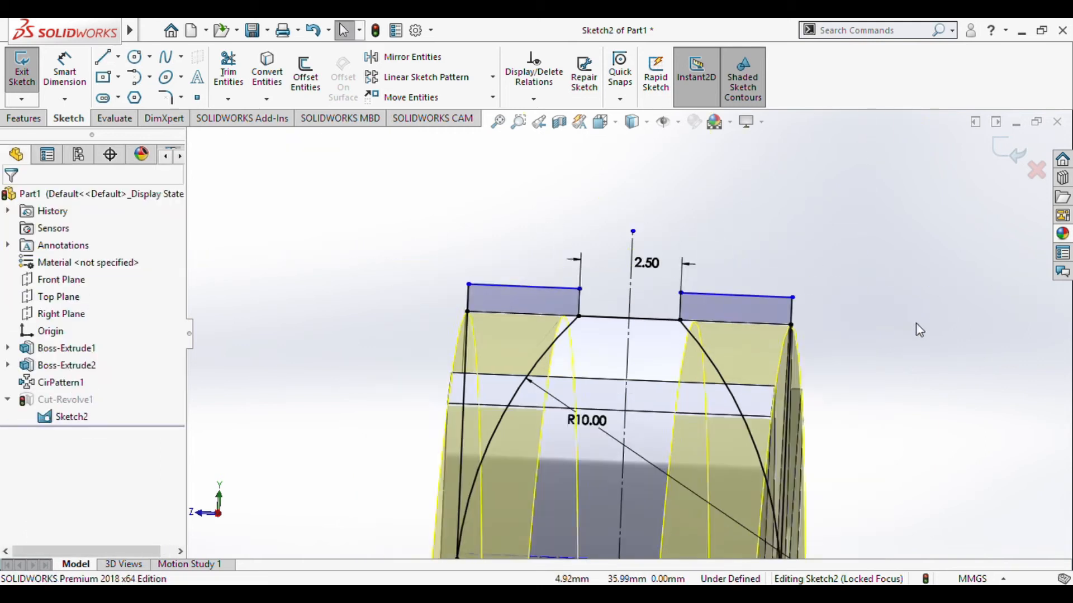
{"action": "left_click", "coordinate": [1008, 154]}
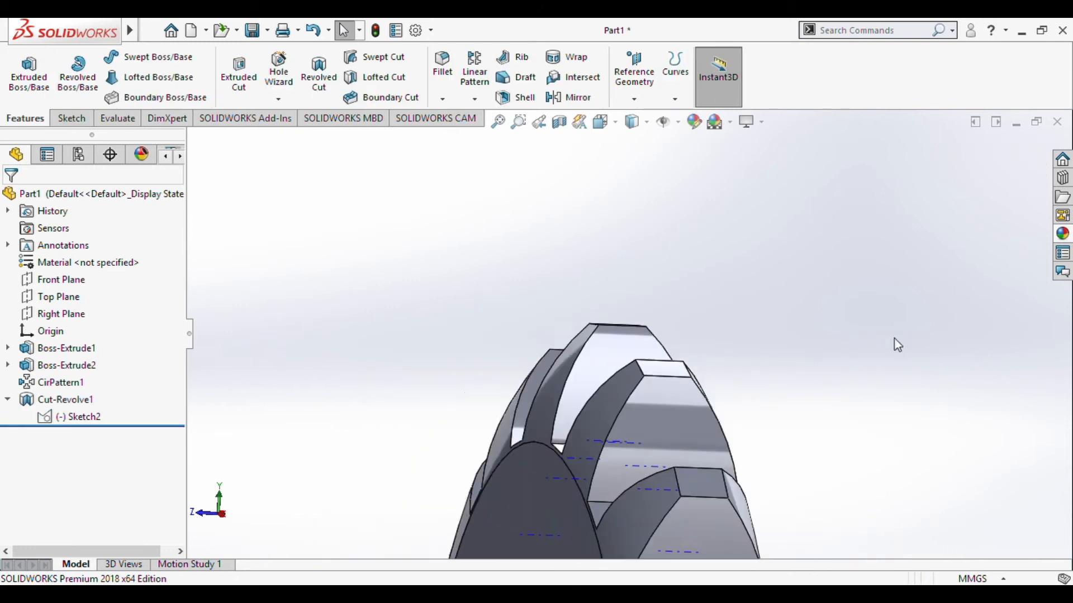
Step: Inspect the rounded tooth flanks around the whole gear from several angles
{"action": "scroll", "coordinate": [894, 344], "scroll_direction": "up", "scroll_amount": 8}
{"action": "middle_click_drag", "start_coordinate": [733, 477], "coordinate": [963, 476]}
{"action": "middle_click_drag", "start_coordinate": [828, 305], "coordinate": [704, 385]}
{"action": "scroll", "coordinate": [752, 393], "scroll_direction": "up", "scroll_amount": 1}
{"action": "scroll", "coordinate": [632, 371], "scroll_direction": "down", "scroll_amount": 7}
{"action": "middle_click", "coordinate": [612, 318]}
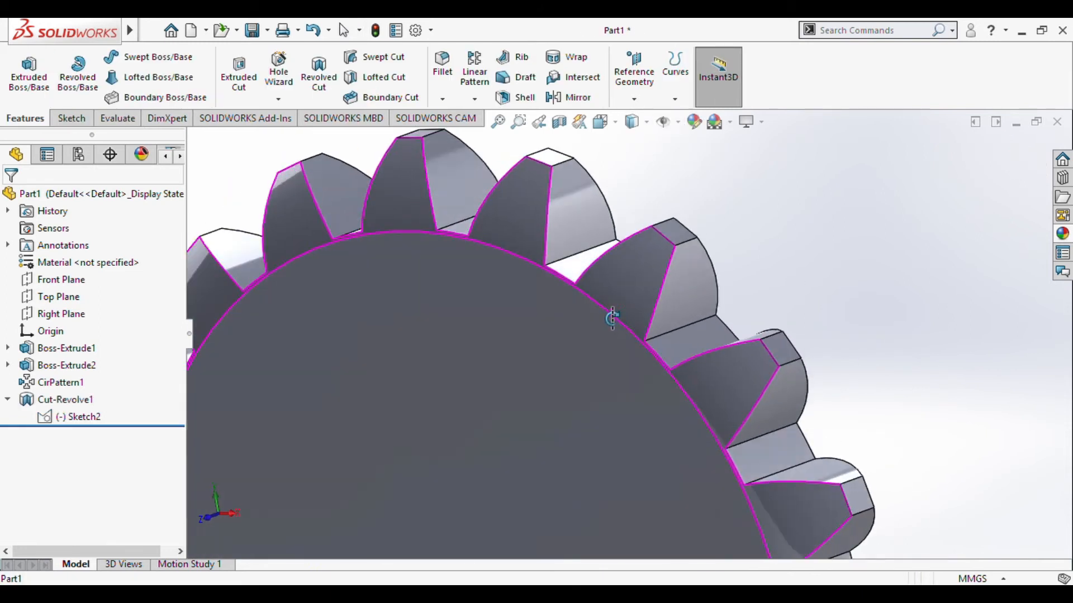
{"action": "middle_click_drag", "start_coordinate": [612, 318], "coordinate": [624, 319]}
{"action": "scroll", "coordinate": [625, 319], "scroll_direction": "down", "scroll_amount": 3}
{"action": "scroll", "coordinate": [550, 322], "scroll_direction": "up", "scroll_amount": 7}
{"action": "middle_click_drag", "start_coordinate": [694, 407], "coordinate": [659, 425]}
{"action": "scroll", "coordinate": [741, 444], "scroll_direction": "up", "scroll_amount": 2}
Step: Start a sketch on the gear's flat front face and draw a 10 mm diameter circle centred on the origin
{"action": "left_click", "coordinate": [659, 425]}
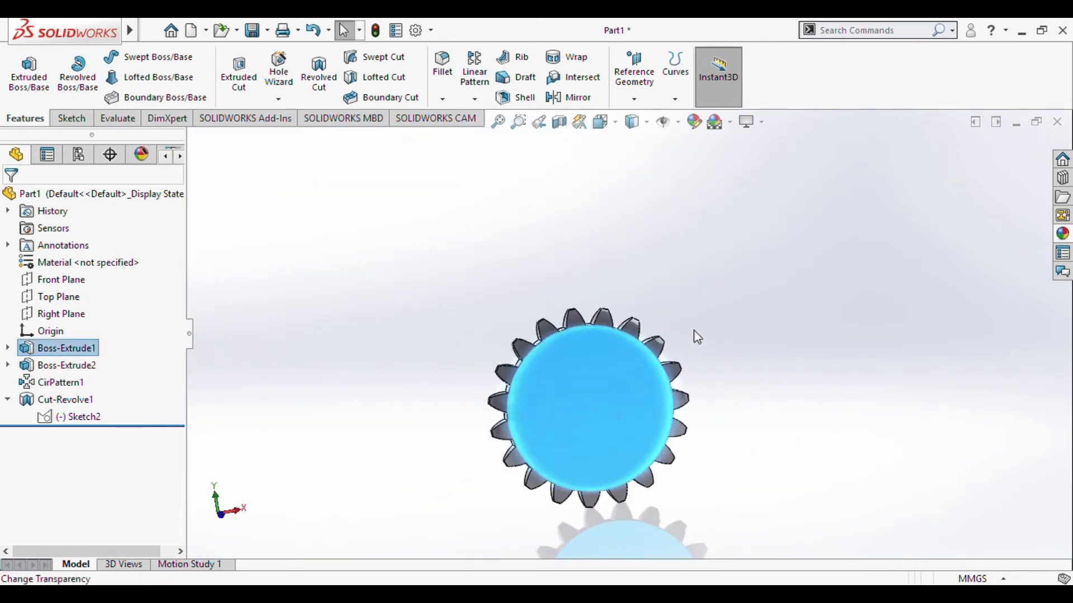
{"action": "left_click", "coordinate": [662, 251]}
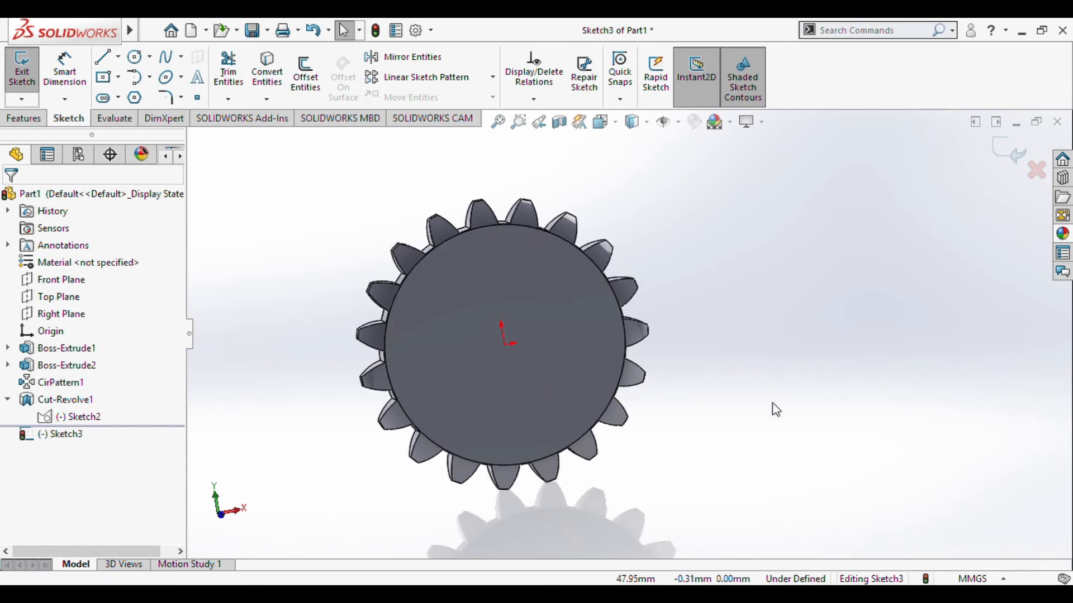
{"action": "left_click", "coordinate": [134, 56]}
{"action": "left_click", "coordinate": [505, 345]}
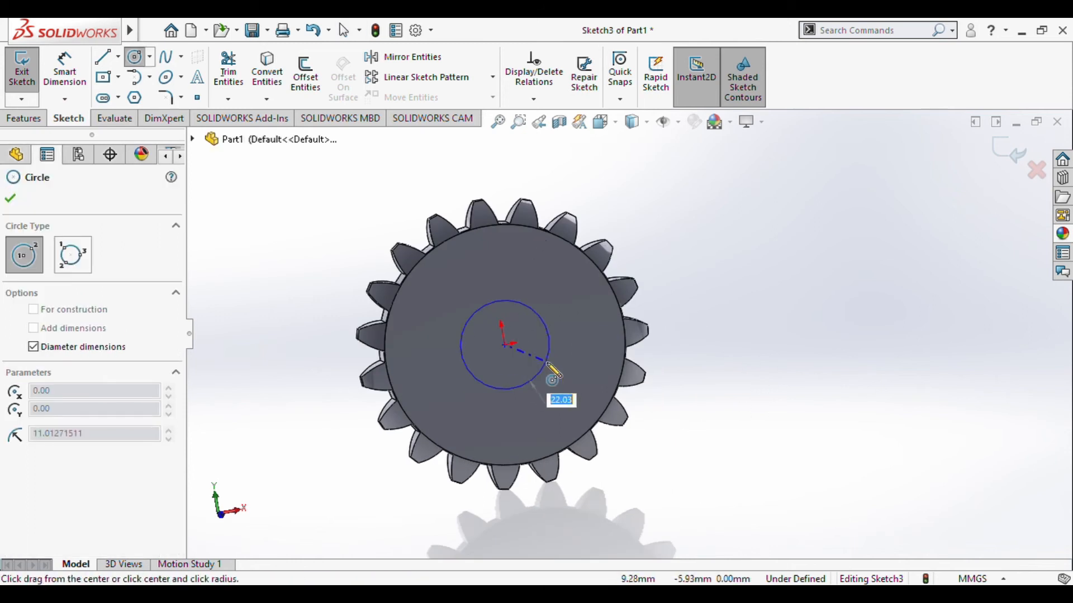
{"action": "type", "text": "10"}
{"action": "key", "text": "Return"}
{"action": "key", "text": "Escape"}
{"action": "key", "text": "Escape"}
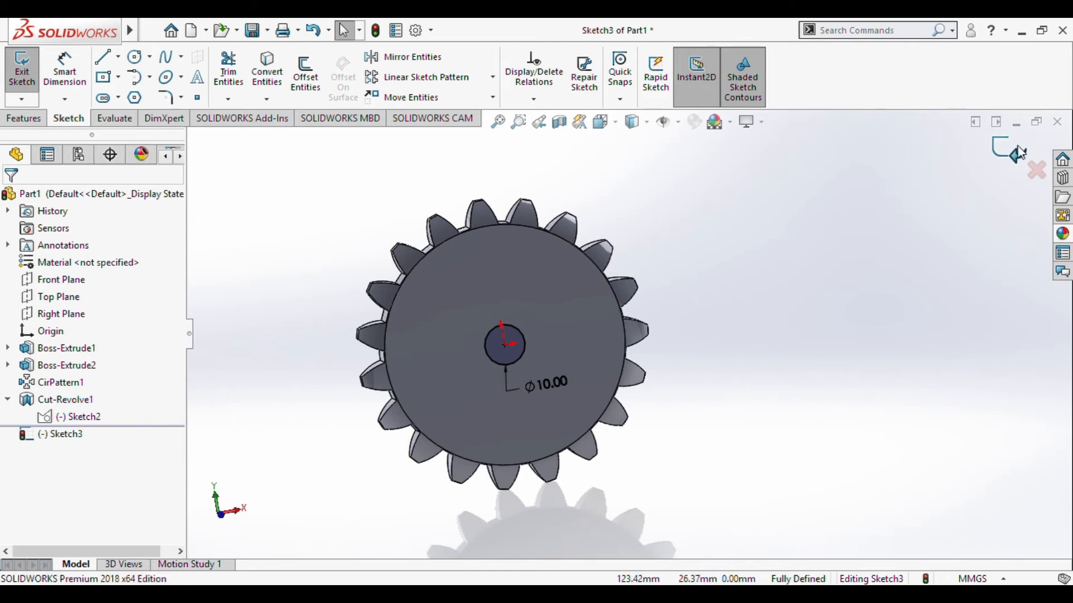
Step: Exit the sketch and cut-extrude the 10 mm circle through the gear to form the central bore
{"action": "left_click", "coordinate": [1019, 152]}
{"action": "key", "text": "e"}
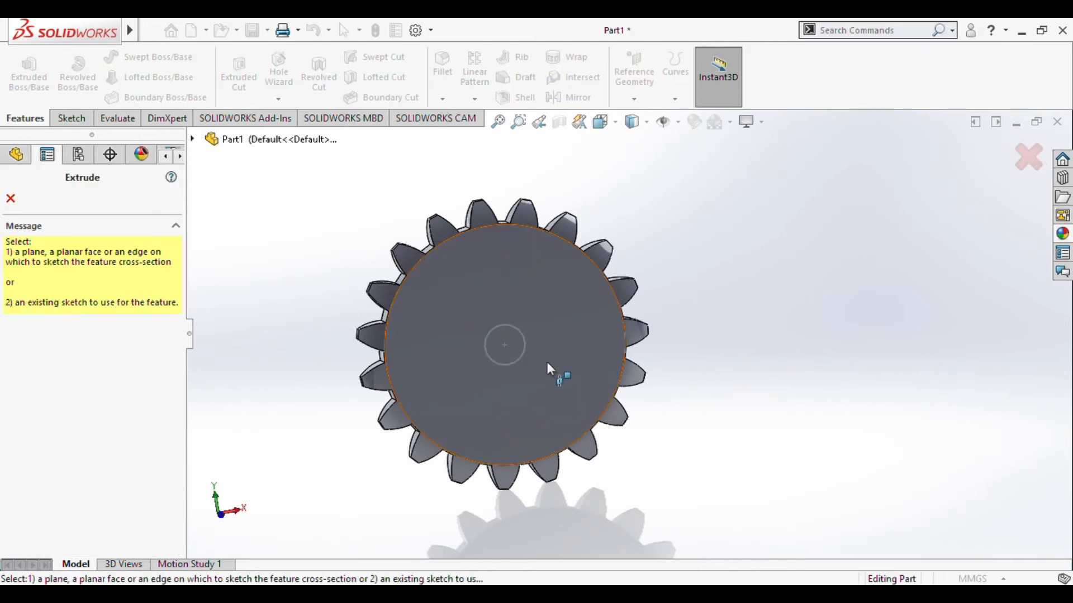
{"action": "left_click", "coordinate": [486, 350]}
{"action": "middle_click_drag", "start_coordinate": [248, 369], "coordinate": [373, 373]}
{"action": "left_click", "coordinate": [10, 198]}
{"action": "middle_click_drag", "start_coordinate": [639, 340], "coordinate": [779, 423]}
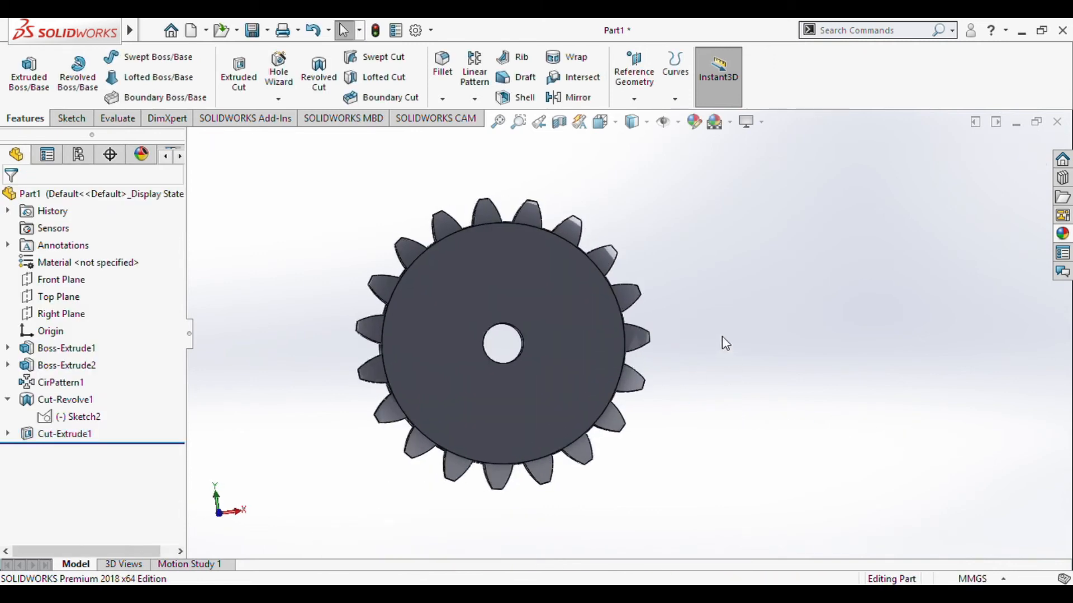
{"action": "middle_click_drag", "start_coordinate": [723, 342], "coordinate": [707, 303]}
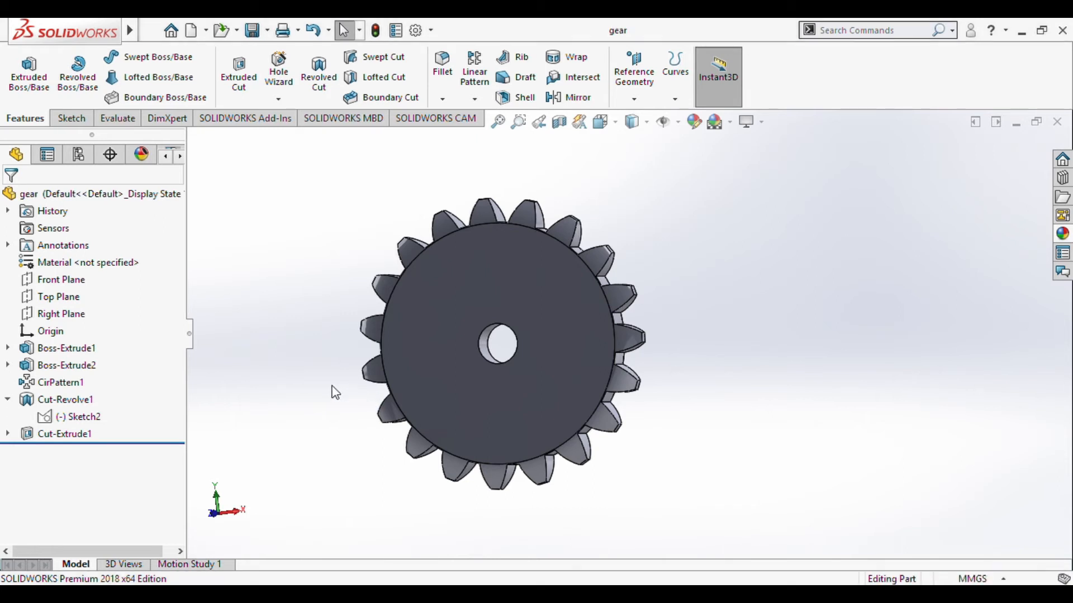
Step: Create a new assembly and place two copies of the gear part next to each other
{"action": "middle_click_drag", "start_coordinate": [252, 274], "coordinate": [495, 273]}
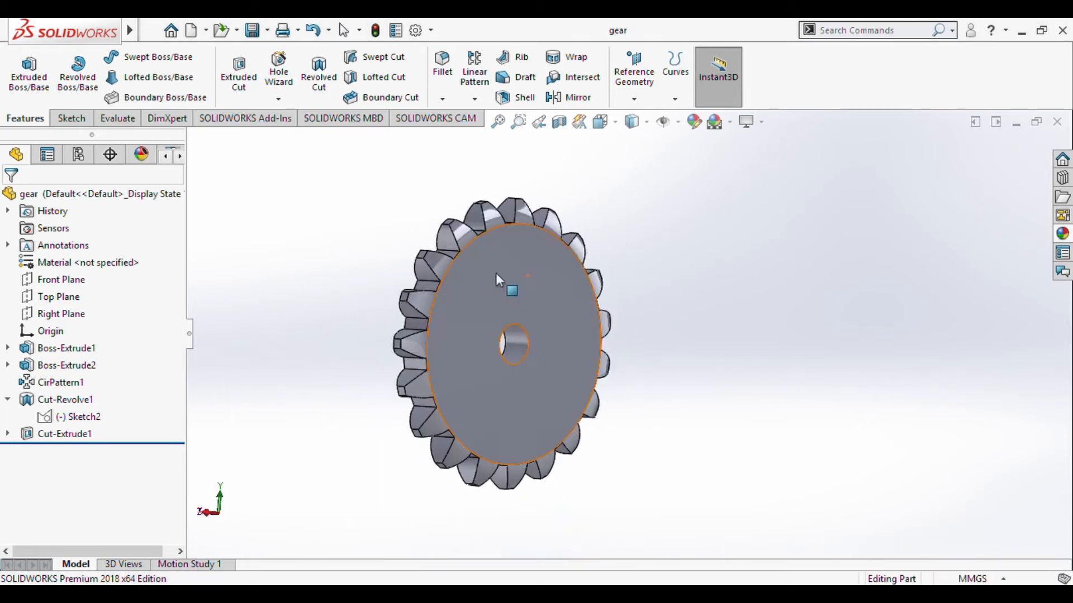
{"action": "left_click", "coordinate": [191, 31]}
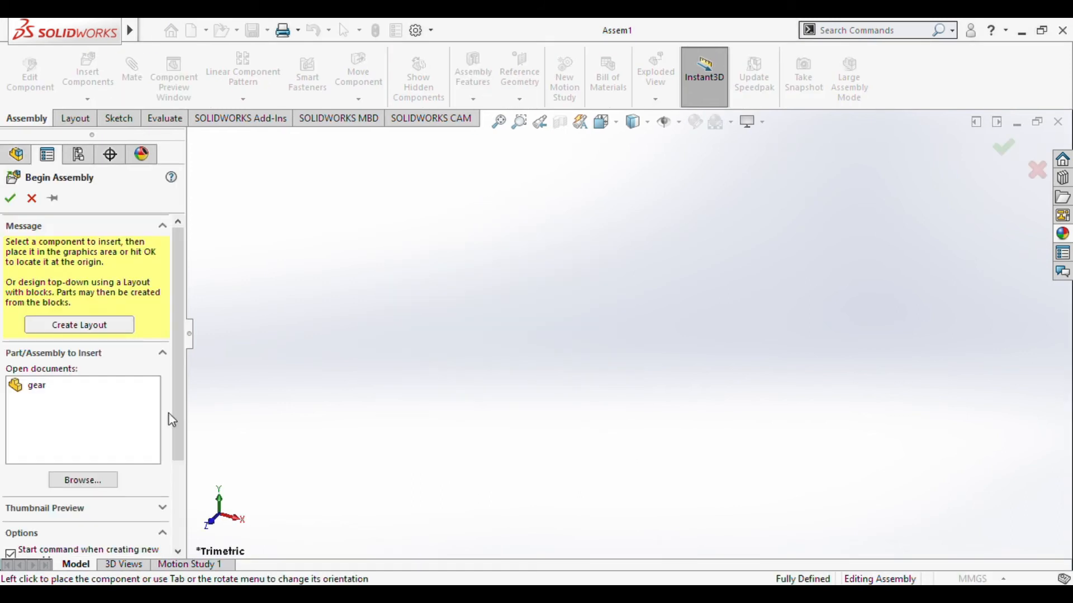
{"action": "left_click", "coordinate": [59, 390]}
{"action": "left_click", "coordinate": [53, 198]}
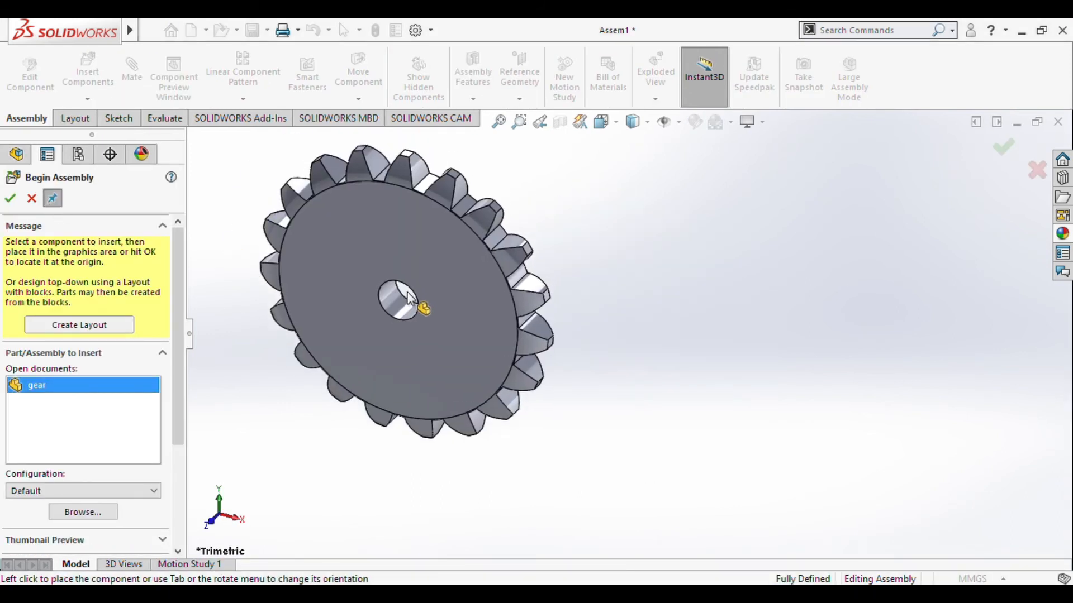
{"action": "left_click", "coordinate": [422, 304]}
{"action": "left_click", "coordinate": [722, 347]}
{"action": "middle_click_drag", "start_coordinate": [525, 391], "coordinate": [408, 316]}
{"action": "scroll", "coordinate": [746, 259], "scroll_direction": "up", "scroll_amount": 1}
{"action": "scroll", "coordinate": [746, 259], "scroll_direction": "down", "scroll_amount": 2}
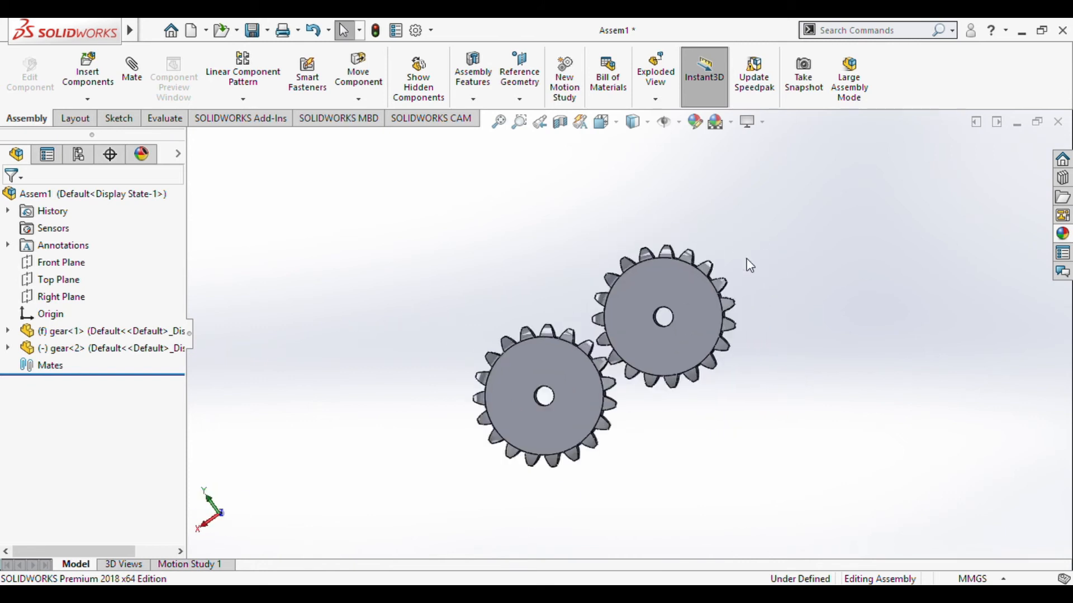
{"action": "scroll", "coordinate": [451, 239], "scroll_direction": "up", "scroll_amount": 2}
Step: Start a sketch on the assembly's Front Plane and draw a 72 mm diameter circle below the gears, level with the origin
{"action": "left_click", "coordinate": [53, 262]}
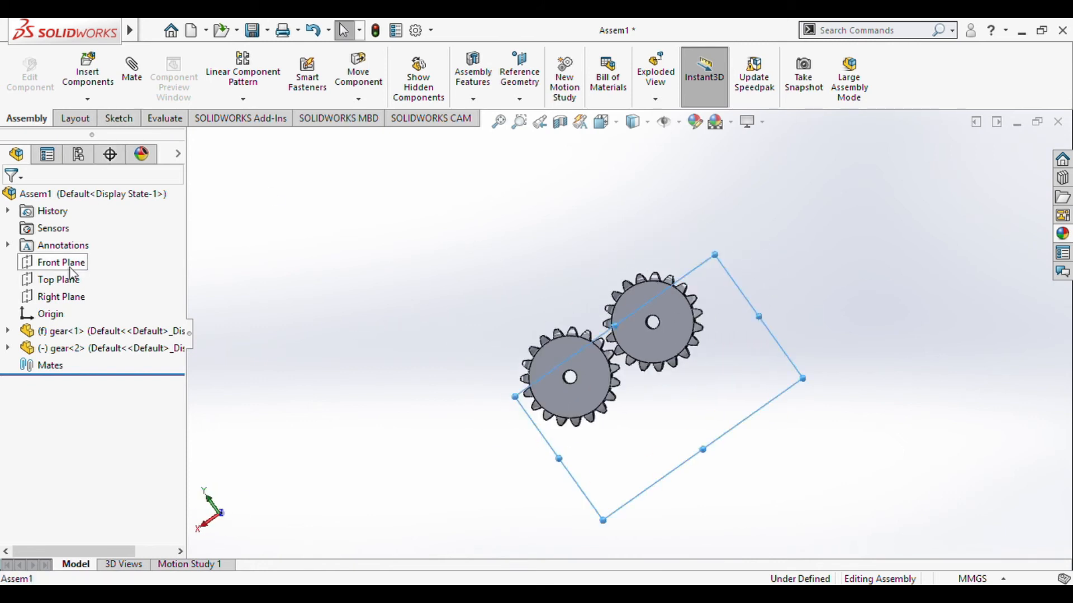
{"action": "left_click", "coordinate": [94, 256]}
{"action": "left_click_drag", "start_coordinate": [563, 350], "coordinate": [464, 302]}
{"action": "mouse_move", "coordinate": [483, 340]}
{"action": "middle_mouse_down"}
{"action": "mouse_move", "coordinate": [733, 390]}
{"action": "mouse_move", "coordinate": [805, 326]}
{"action": "mouse_move", "coordinate": [766, 261]}
{"action": "mouse_move", "coordinate": [727, 341]}
{"action": "mouse_move", "coordinate": [718, 339]}
{"action": "middle_mouse_up"}
{"action": "left_click", "coordinate": [103, 57]}
{"action": "scroll", "coordinate": [669, 428], "scroll_direction": "down", "scroll_amount": 2}
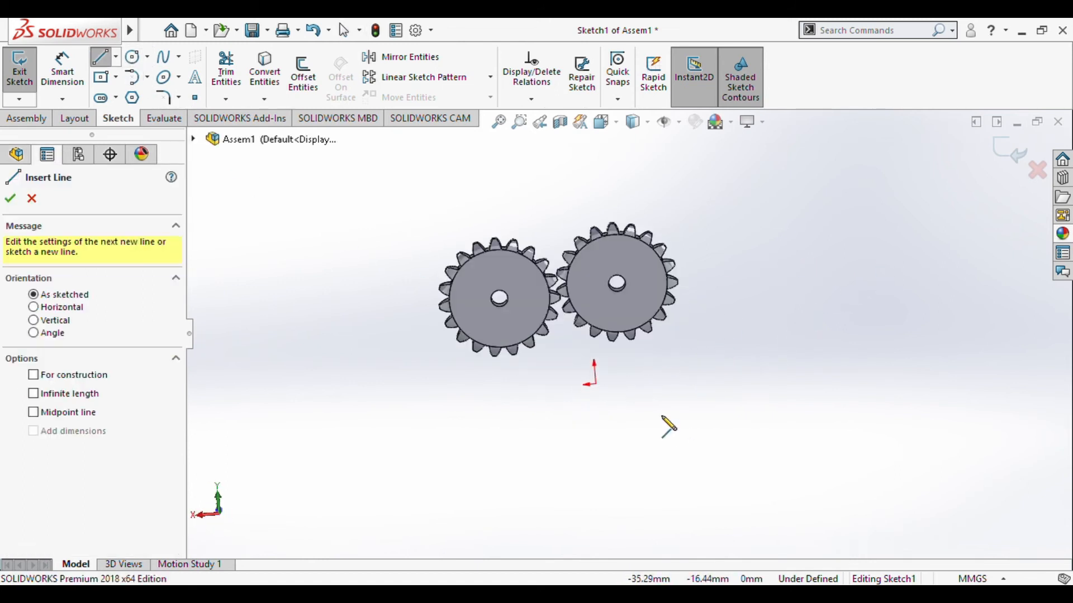
{"action": "left_click", "coordinate": [560, 431]}
{"action": "right_click", "coordinate": [639, 501]}
{"action": "left_click", "coordinate": [764, 352]}
{"action": "left_click", "coordinate": [736, 374]}
{"action": "type", "text": "72"}
{"action": "key", "text": "Return"}
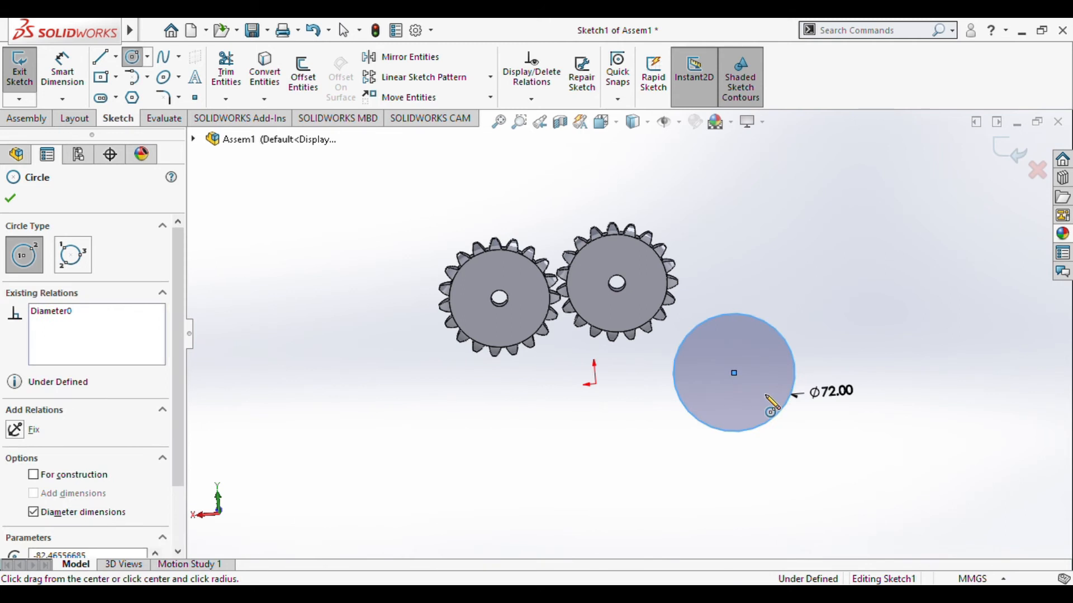
Step: Draw a second 72 mm diameter circle on the opposite side of the origin
{"action": "left_click", "coordinate": [491, 393]}
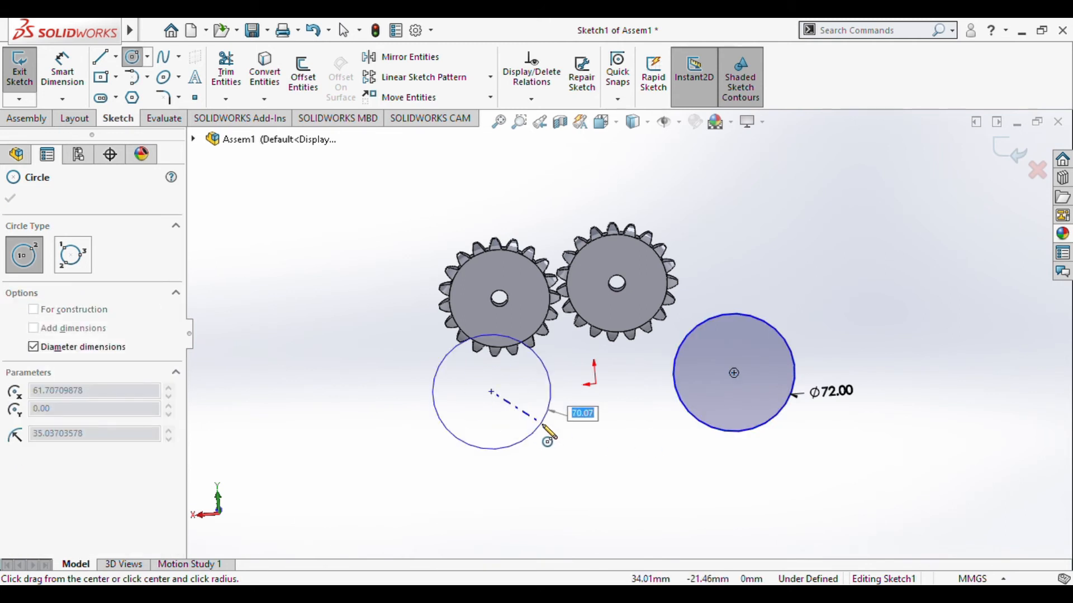
{"action": "left_click", "coordinate": [549, 418]}
{"action": "key", "text": "Escape"}
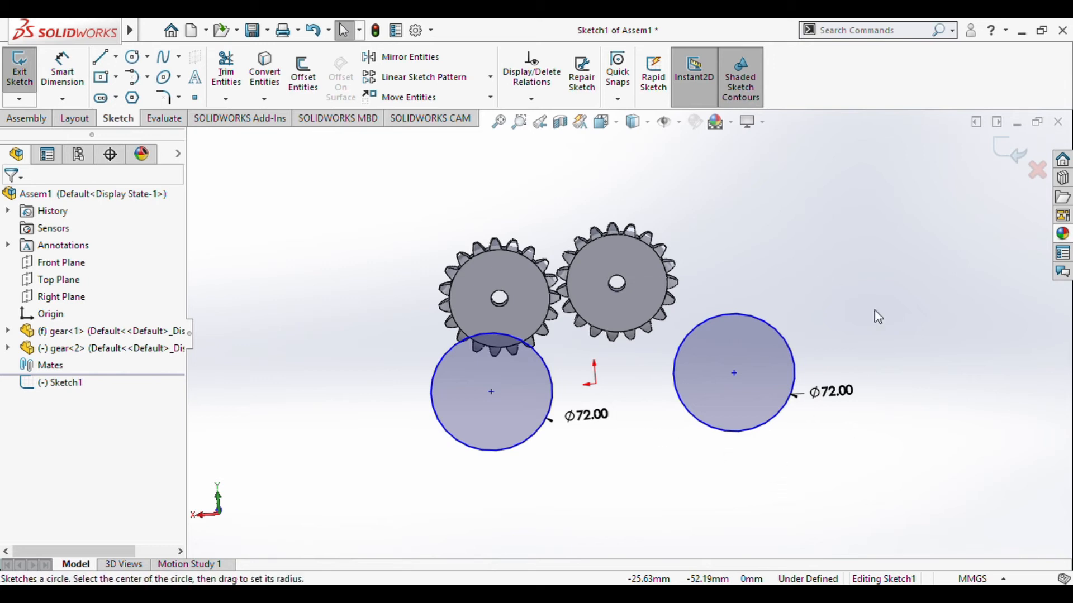
Step: Draw a horizontal construction line connecting the centres of the two circles
{"action": "key", "text": "l"}
{"action": "left_click", "coordinate": [734, 373]}
{"action": "left_click", "coordinate": [492, 392]}
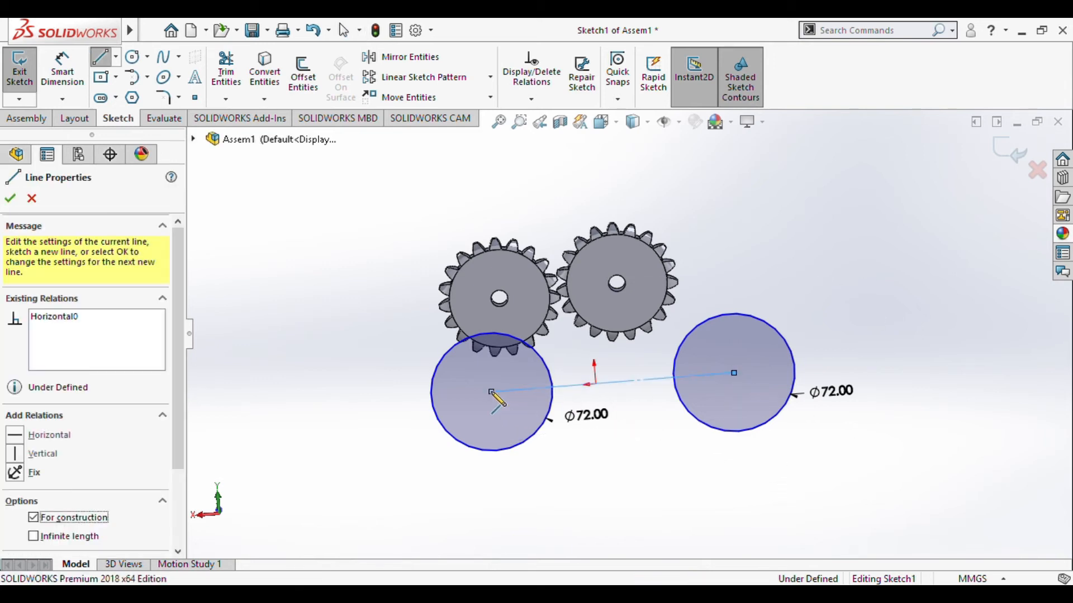
{"action": "key", "text": "Escape"}
Step: Add a midpoint relation between the construction line and the origin
{"action": "scroll", "coordinate": [667, 495], "scroll_direction": "down", "scroll_amount": 2}
{"action": "left_click", "coordinate": [641, 358]}
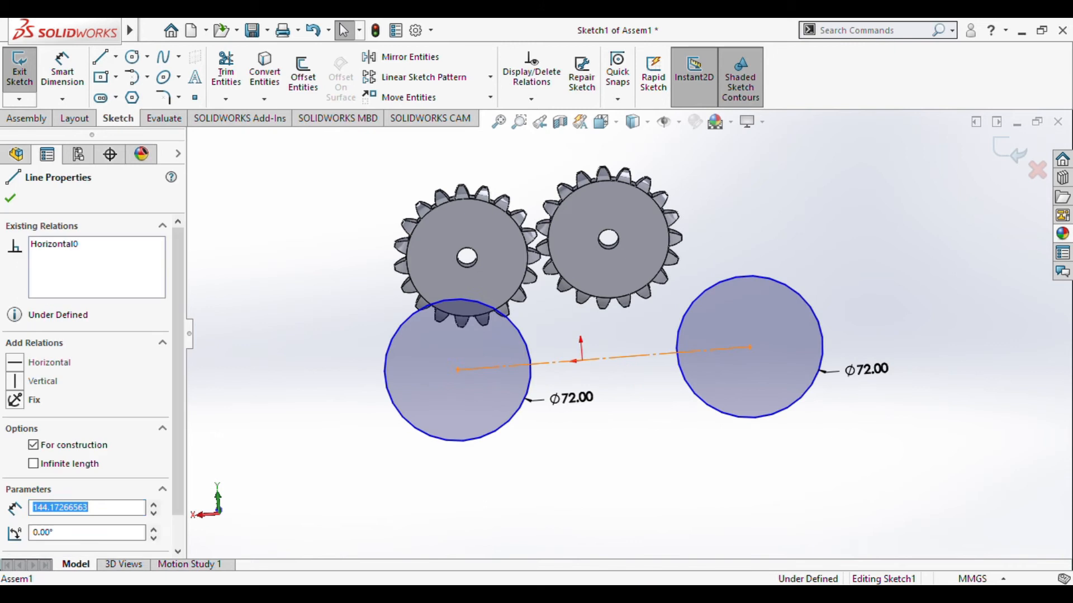
{"action": "left_click", "coordinate": [583, 360], "text": "ctrl"}
{"action": "left_click", "coordinate": [642, 297]}
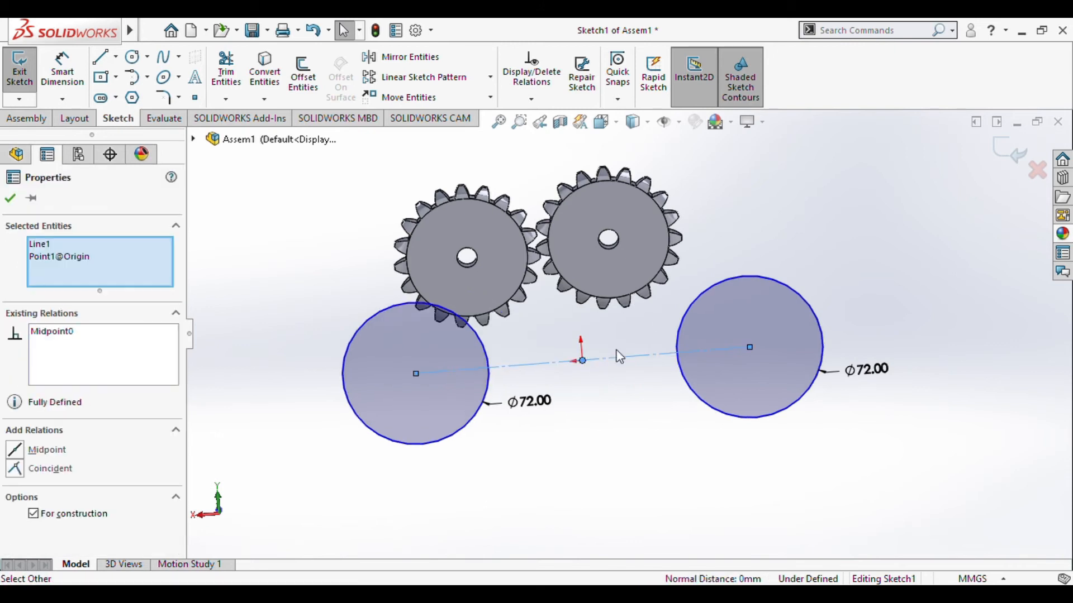
{"action": "left_click", "coordinate": [603, 454]}
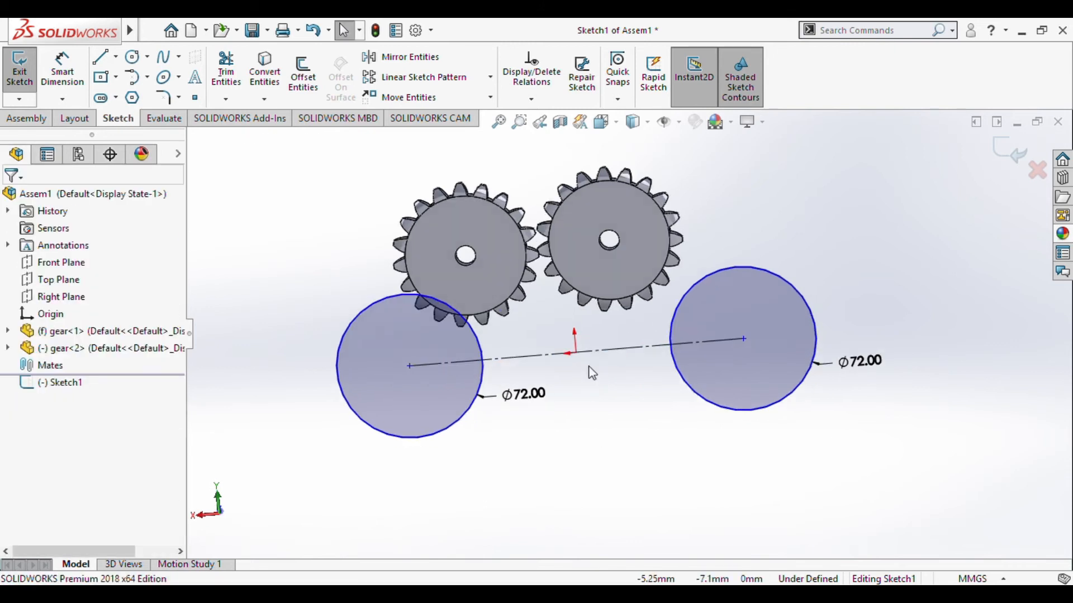
Step: Move the two circles towards each other until they overlap at the origin, and reposition a diameter dimension
{"action": "scroll", "coordinate": [589, 367], "scroll_direction": "down", "scroll_amount": 2}
{"action": "mouse_move", "coordinate": [333, 362]}
{"action": "left_mouse_down"}
{"action": "mouse_move", "coordinate": [451, 337]}
{"action": "mouse_move", "coordinate": [480, 344]}
{"action": "mouse_move", "coordinate": [453, 343]}
{"action": "left_mouse_up"}
{"action": "left_click", "coordinate": [662, 464]}
{"action": "left_click_drag", "start_coordinate": [625, 398], "coordinate": [308, 488]}
{"action": "scroll", "coordinate": [640, 243], "scroll_direction": "down", "scroll_amount": 3}
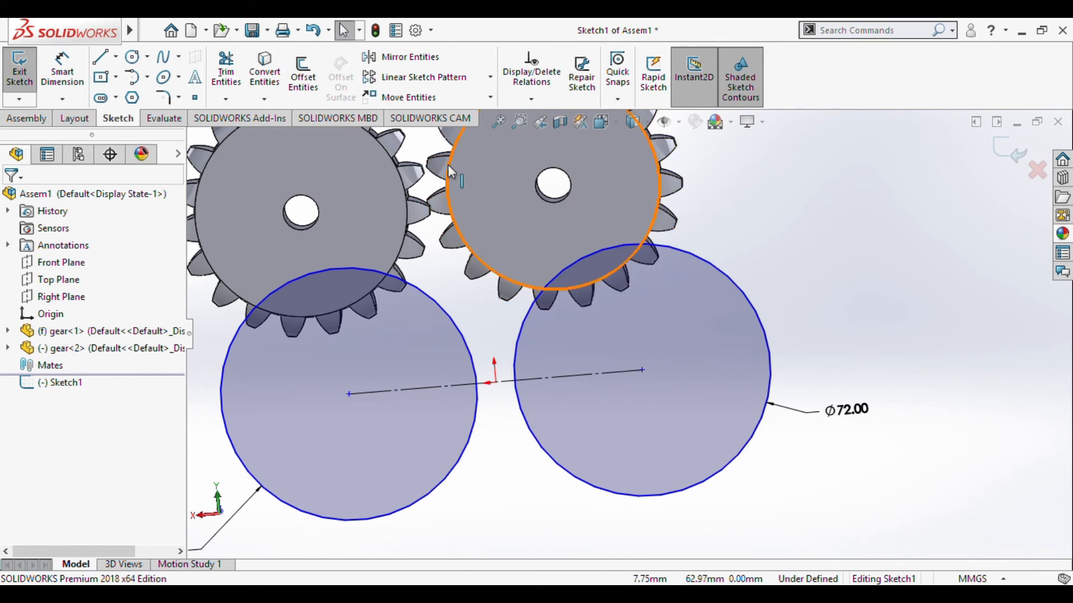
{"action": "left_click", "coordinate": [478, 400]}
{"action": "left_click", "coordinate": [500, 393]}
{"action": "left_click_drag", "start_coordinate": [350, 394], "coordinate": [376, 393]}
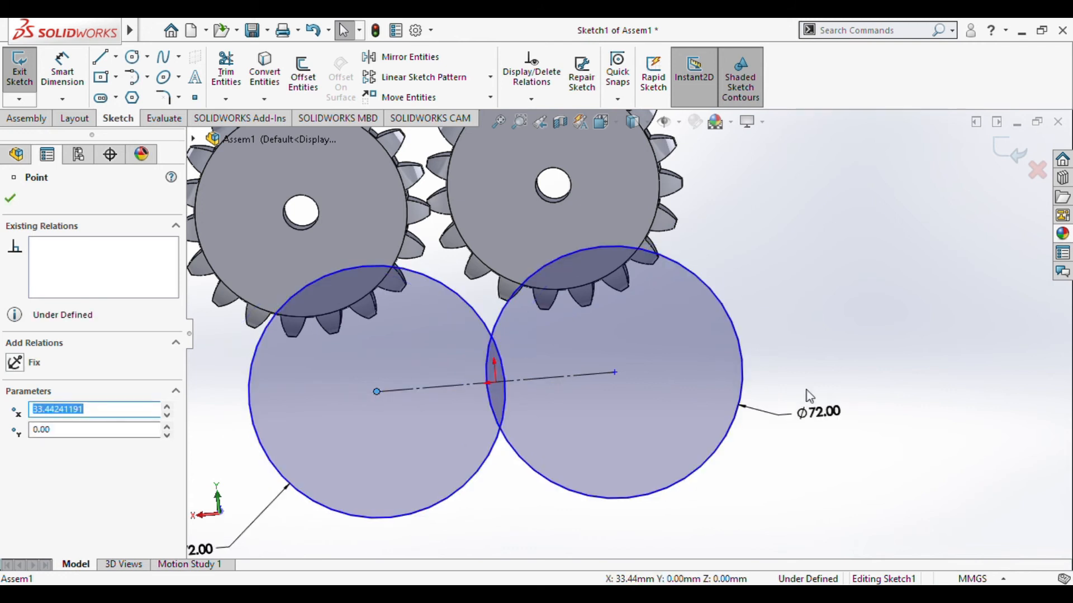
{"action": "left_click", "coordinate": [809, 396]}
{"action": "scroll", "coordinate": [568, 393], "scroll_direction": "down", "scroll_amount": 3}
{"action": "scroll", "coordinate": [524, 390], "scroll_direction": "down", "scroll_amount": 1}
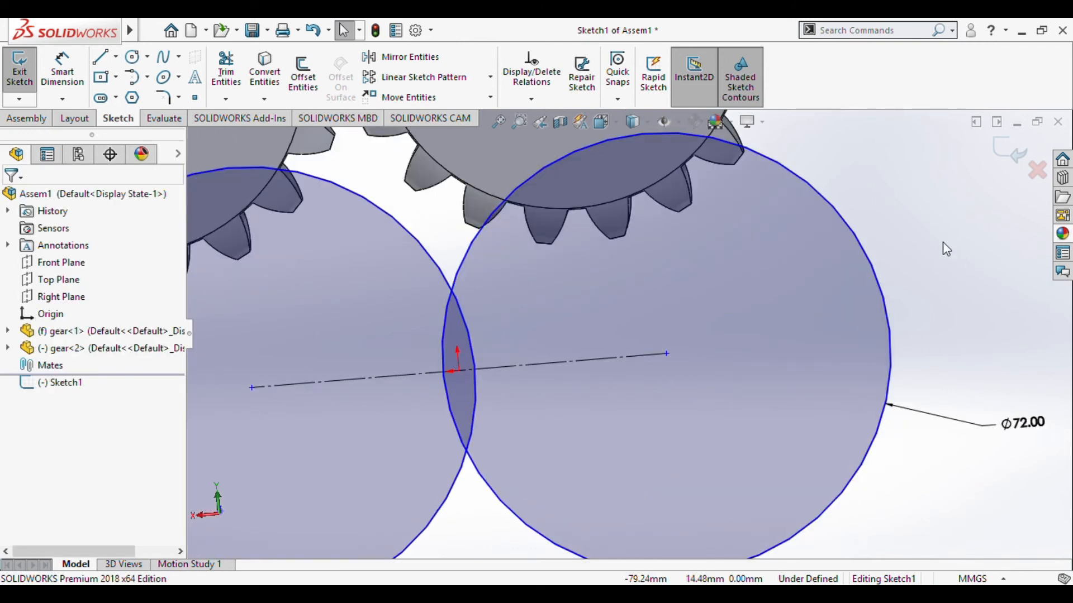
Step: Shorten the centre line to the segment within the circles' overlap and reposition the circles by a centre point
{"action": "key", "text": "Return"}
{"action": "key", "text": "Escape"}
{"action": "left_click", "coordinate": [827, 519]}
{"action": "left_click_drag", "start_coordinate": [616, 343], "coordinate": [635, 357]}
{"action": "key", "text": "ctrl+z"}
{"action": "key", "text": "Escape"}
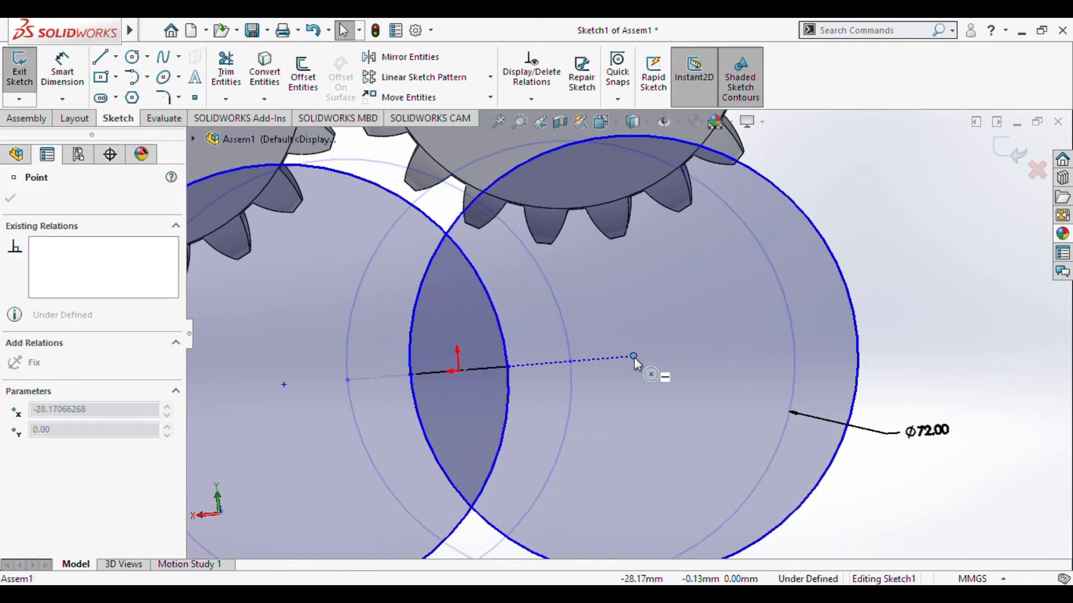
Step: Dimension the line across the circles' overlap to 6 mm and exit the sketch
{"action": "left_click", "coordinate": [894, 228]}
{"action": "right_click_drag", "start_coordinate": [894, 228], "coordinate": [1027, 203]}
{"action": "left_click", "coordinate": [487, 369]}
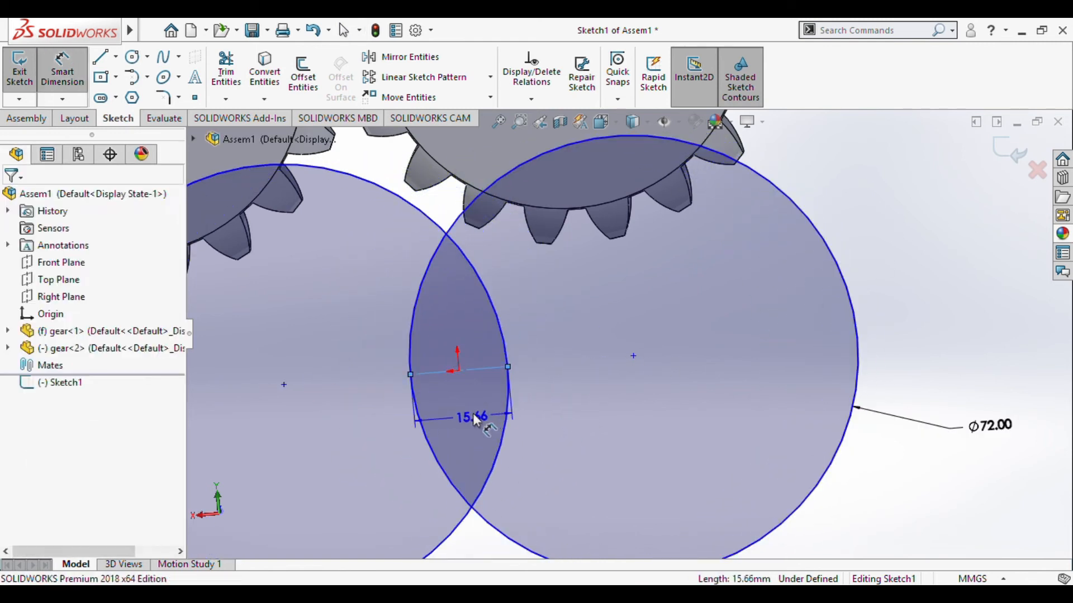
{"action": "left_click", "coordinate": [473, 413]}
{"action": "type", "text": "6"}
{"action": "key", "text": "Return"}
{"action": "scroll", "coordinate": [661, 364], "scroll_direction": "up", "scroll_amount": 3}
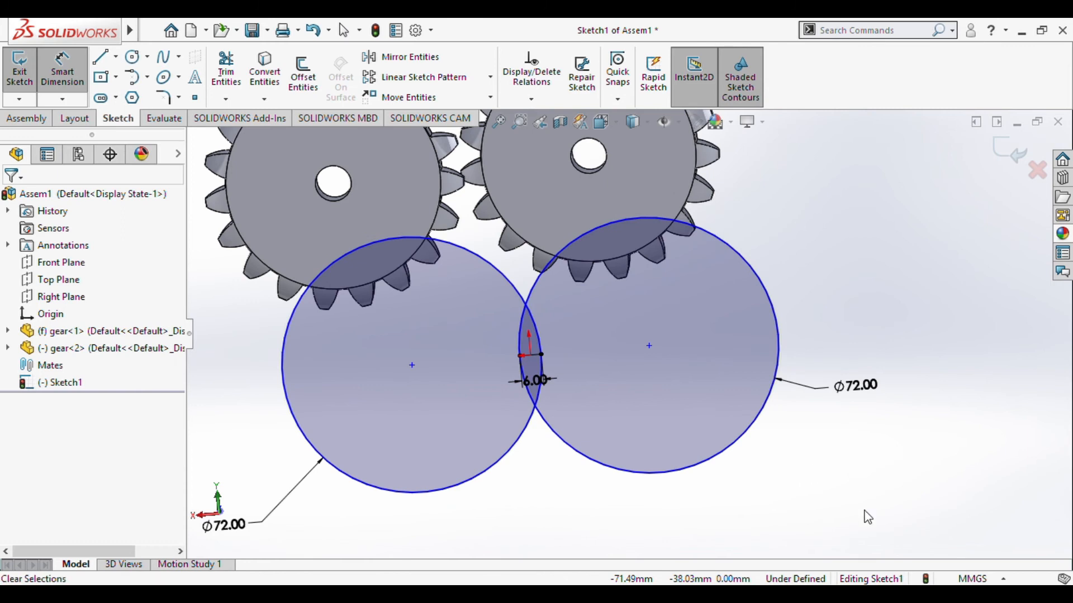
{"action": "key", "text": "Escape"}
{"action": "scroll", "coordinate": [609, 332], "scroll_direction": "up", "scroll_amount": 1}
{"action": "left_click", "coordinate": [1013, 152]}
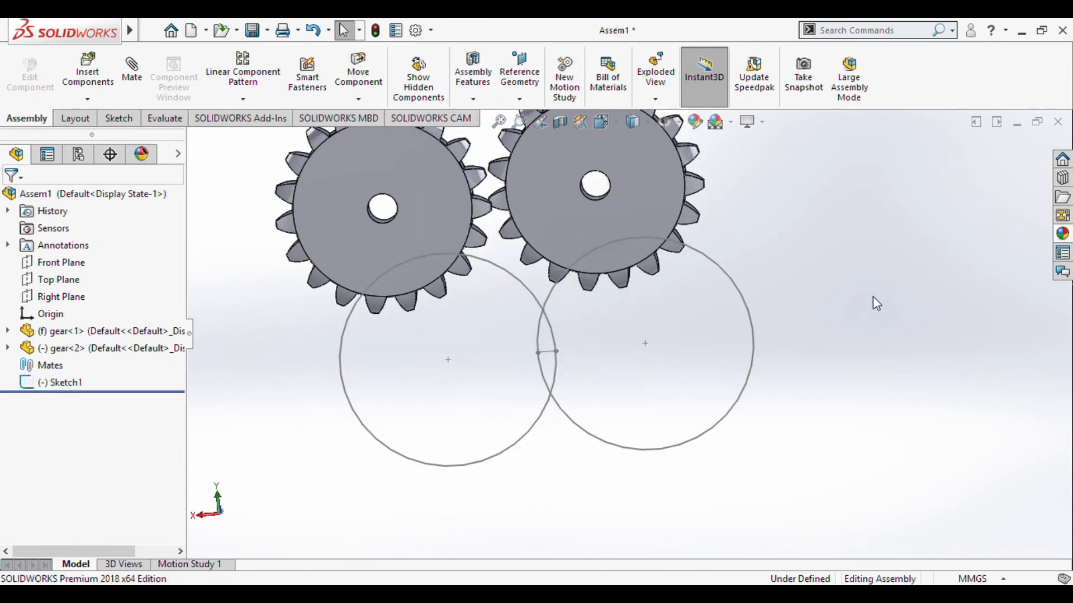
Step: Try to add a coincident mate between the first gear's flat face and its neighbouring sketch circle
{"action": "mouse_move", "coordinate": [655, 192]}
{"action": "middle_mouse_down"}
{"action": "mouse_move", "coordinate": [779, 249]}
{"action": "mouse_move", "coordinate": [827, 251]}
{"action": "mouse_move", "coordinate": [737, 256]}
{"action": "mouse_move", "coordinate": [576, 335]}
{"action": "middle_mouse_up"}
{"action": "left_click", "coordinate": [131, 73]}
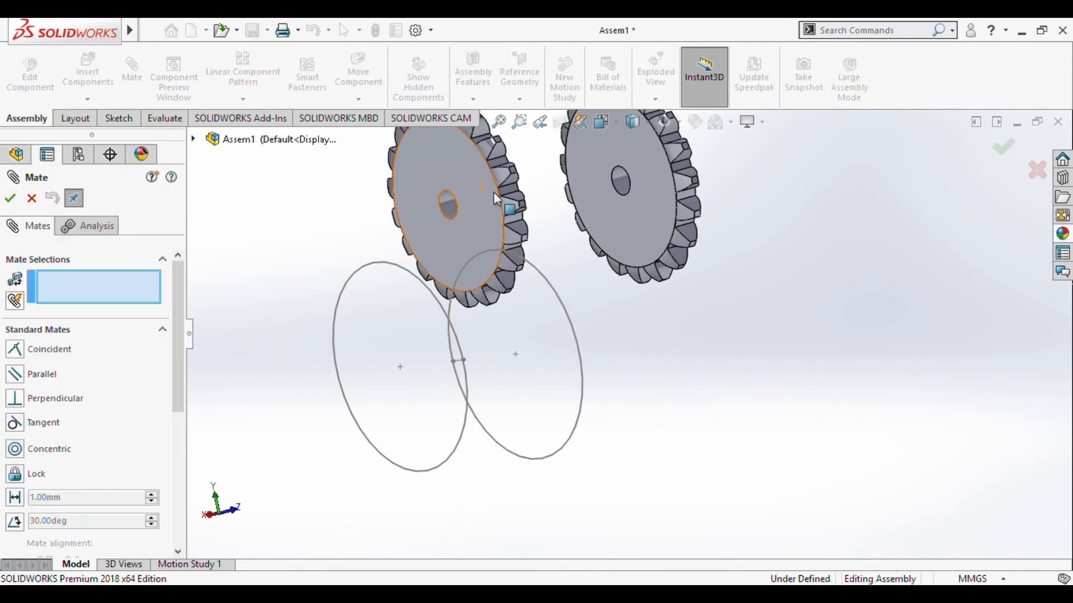
{"action": "left_click", "coordinate": [665, 202]}
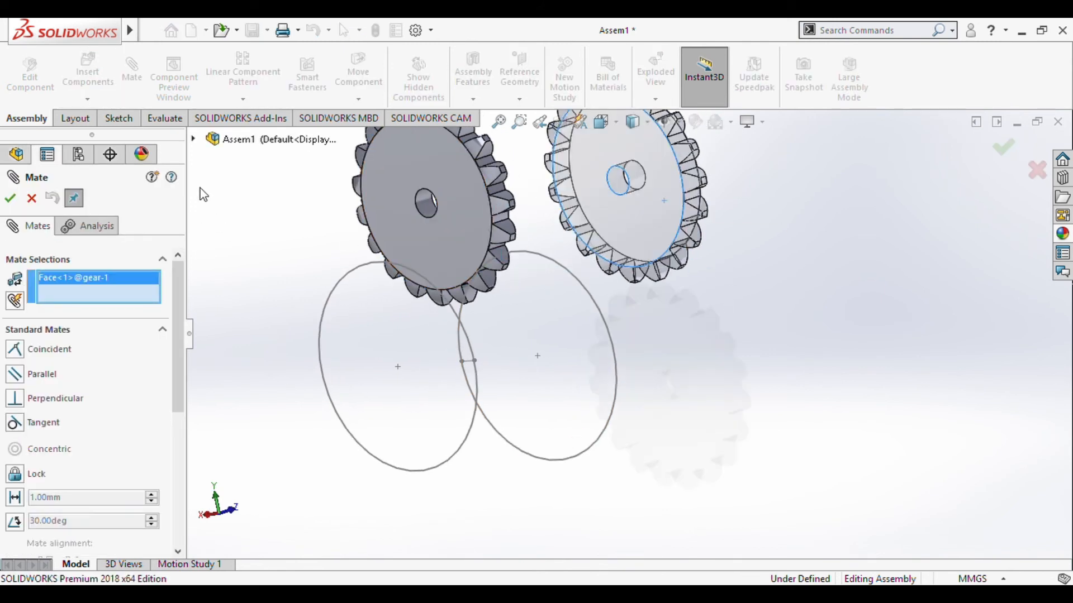
{"action": "left_click", "coordinate": [192, 139]}
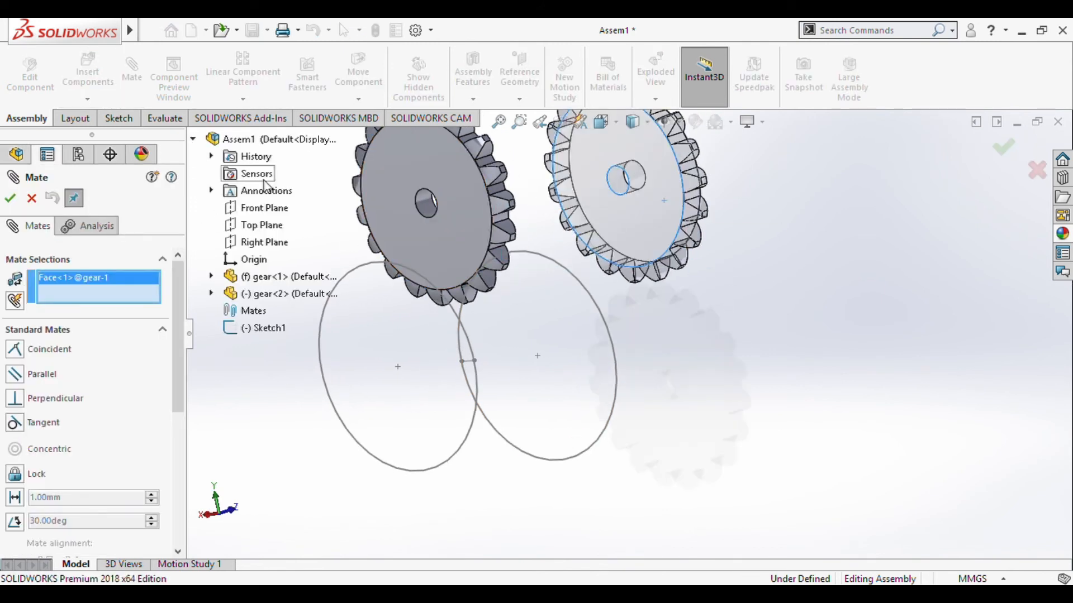
{"action": "left_click", "coordinate": [617, 366]}
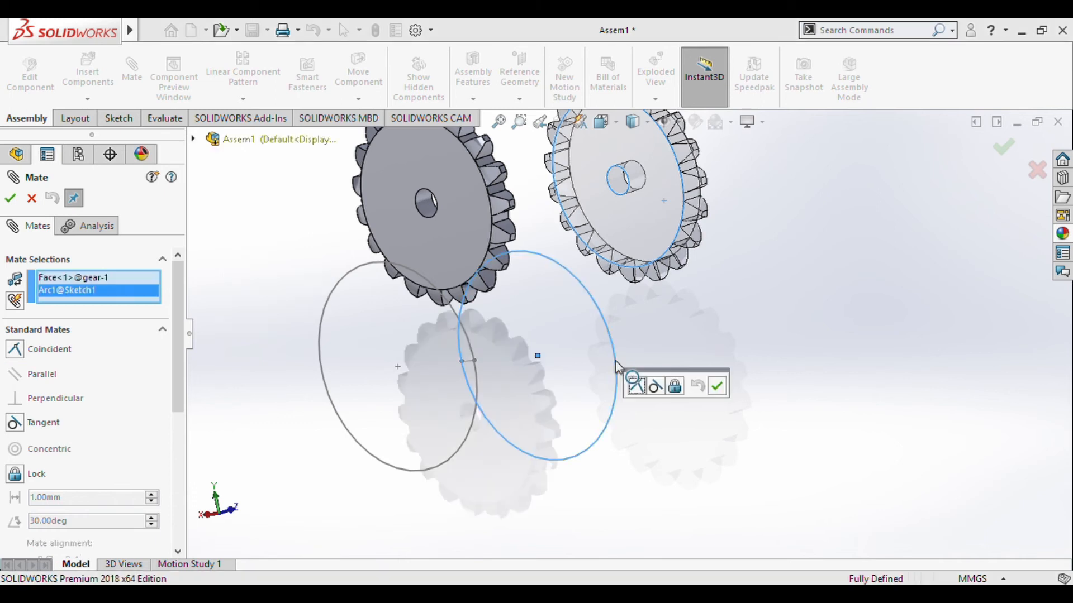
{"action": "left_click", "coordinate": [15, 351]}
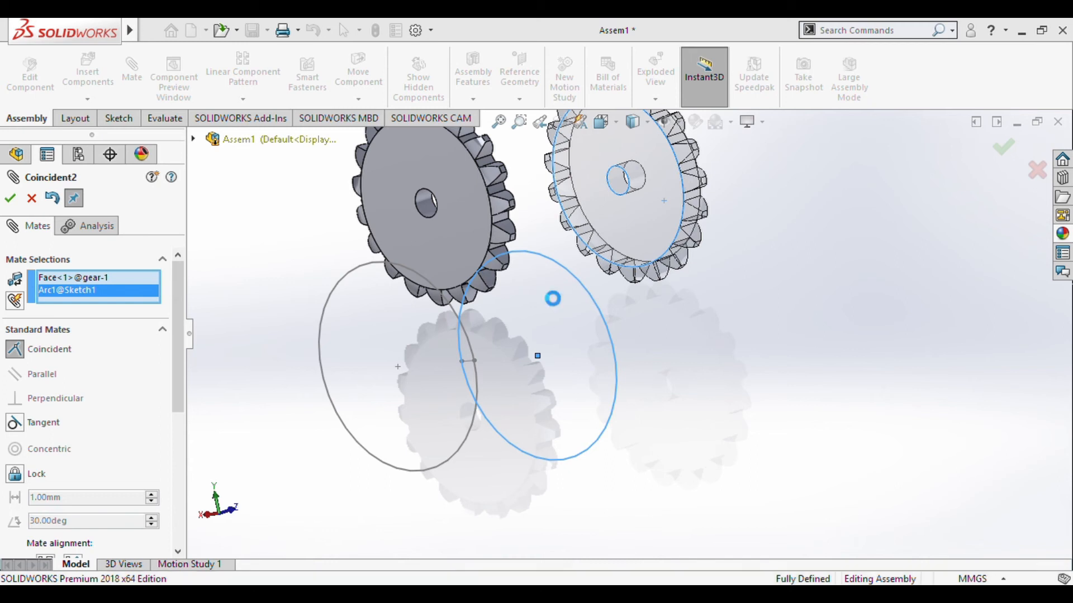
{"action": "left_click", "coordinate": [486, 156]}
{"action": "key", "text": "Escape"}
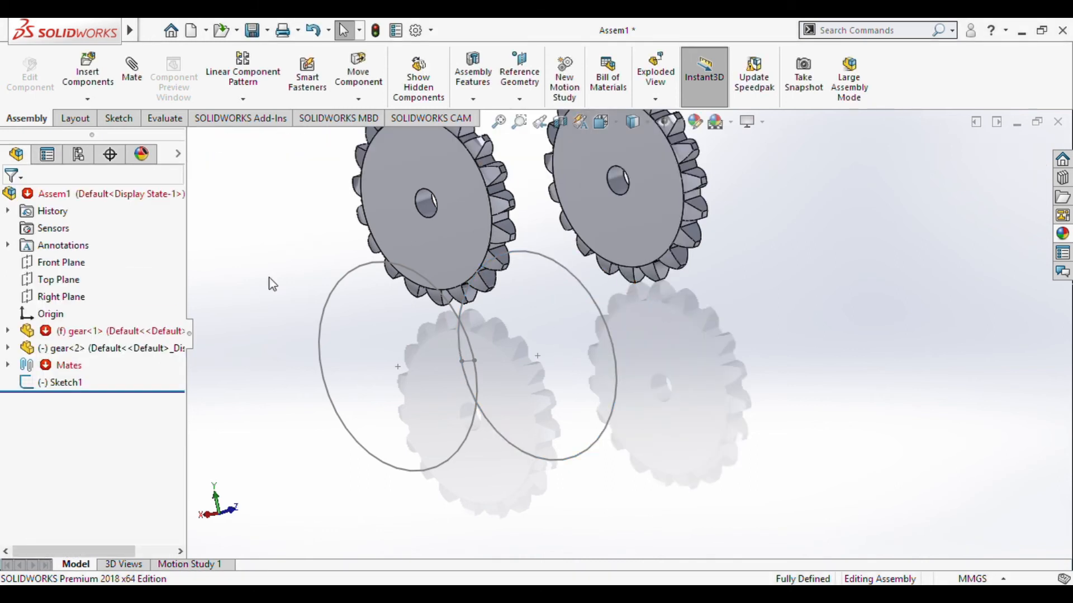
Step: Delete the coincident mate between the first gear and the sketch circle
{"action": "double_click", "coordinate": [60, 334]}
{"action": "left_click", "coordinate": [26, 314]}
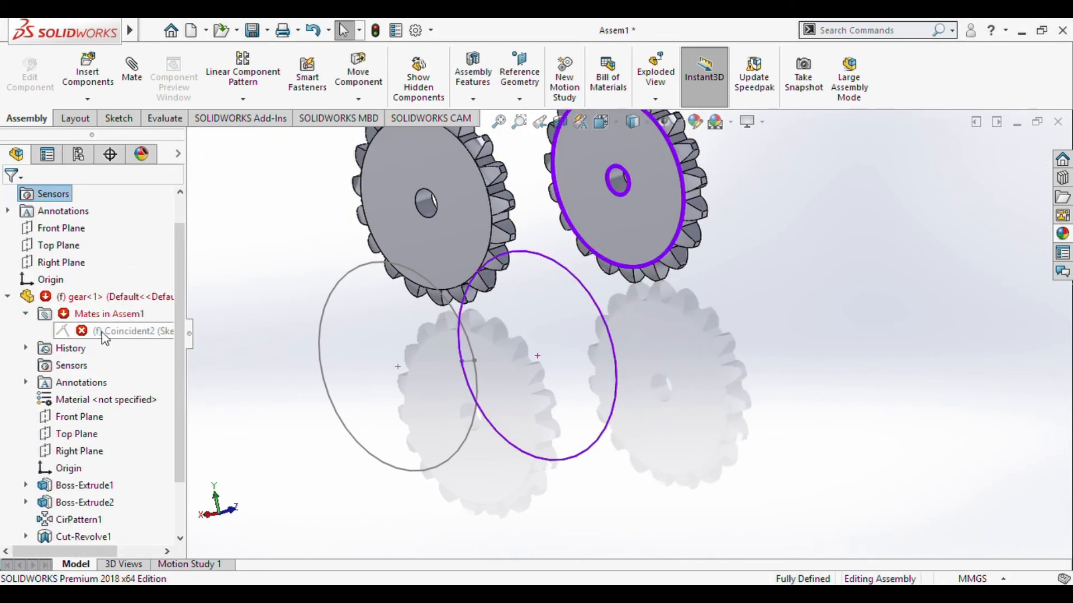
{"action": "left_click", "coordinate": [111, 330]}
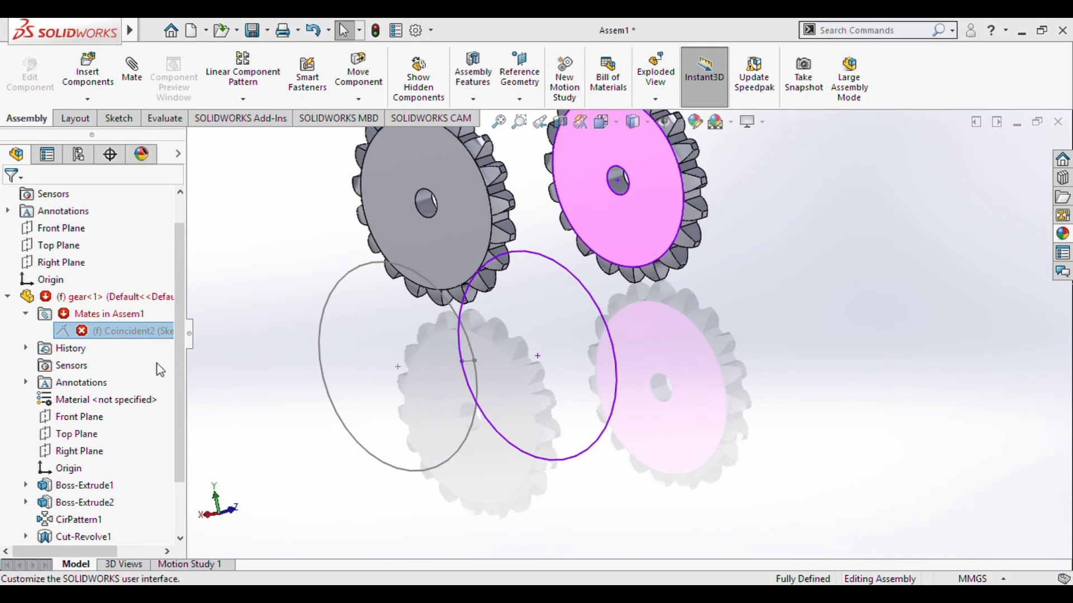
{"action": "left_click", "coordinate": [641, 230]}
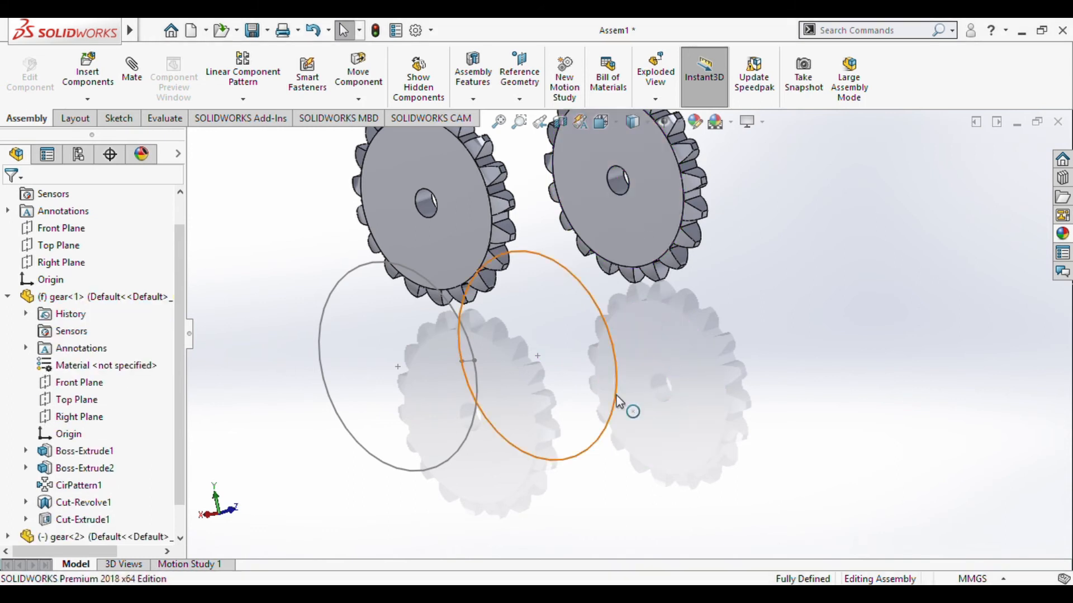
{"action": "left_click", "coordinate": [8, 297]}
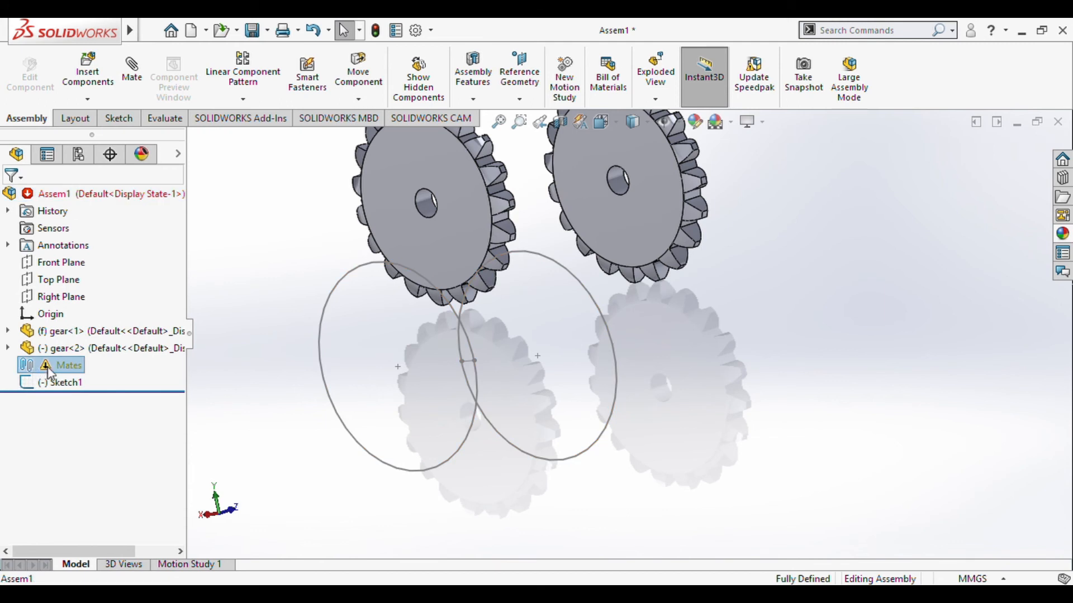
Step: Float the fixed first gear and move both gears apart, each near its own sketch circle
{"action": "left_click", "coordinate": [665, 254]}
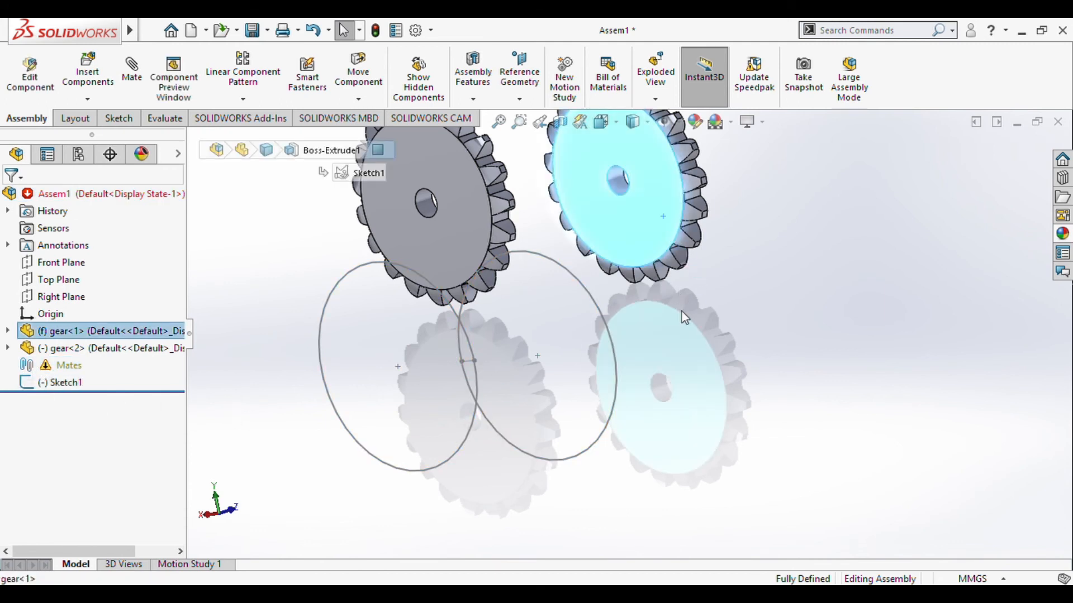
{"action": "left_click_drag", "start_coordinate": [641, 225], "coordinate": [670, 324]}
{"action": "left_click_drag", "start_coordinate": [464, 239], "coordinate": [392, 315]}
{"action": "left_click", "coordinate": [754, 466]}
{"action": "middle_click_drag", "start_coordinate": [755, 466], "coordinate": [793, 466]}
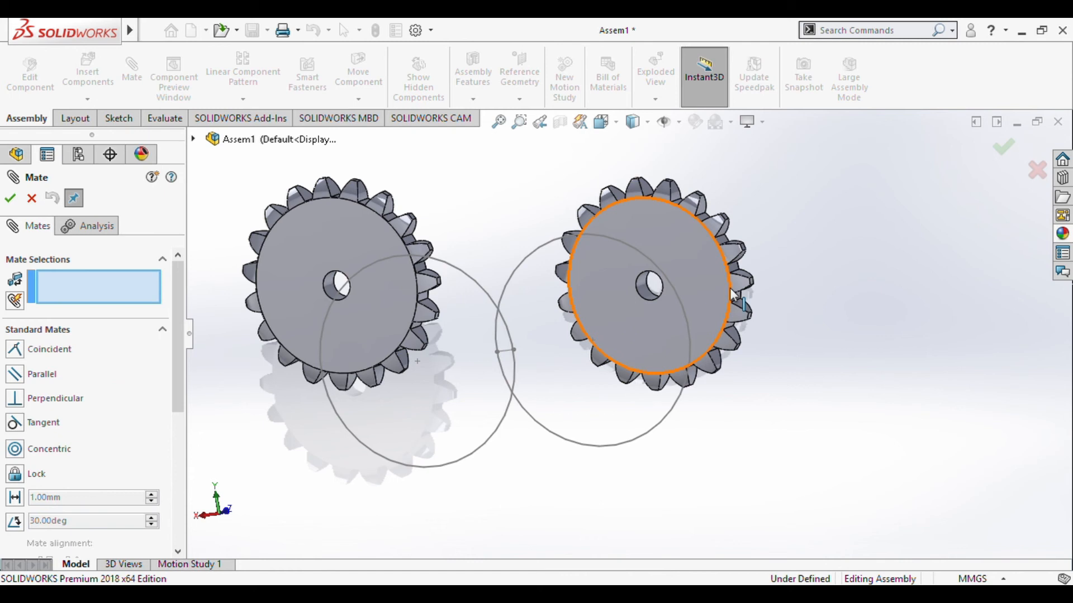
{"action": "left_click", "coordinate": [701, 283]}
{"action": "left_click", "coordinate": [688, 320]}
{"action": "mouse_move", "coordinate": [688, 320]}
{"action": "middle_mouse_down"}
{"action": "mouse_move", "coordinate": [759, 484]}
{"action": "mouse_move", "coordinate": [780, 484]}
{"action": "mouse_move", "coordinate": [772, 376]}
{"action": "middle_mouse_up"}
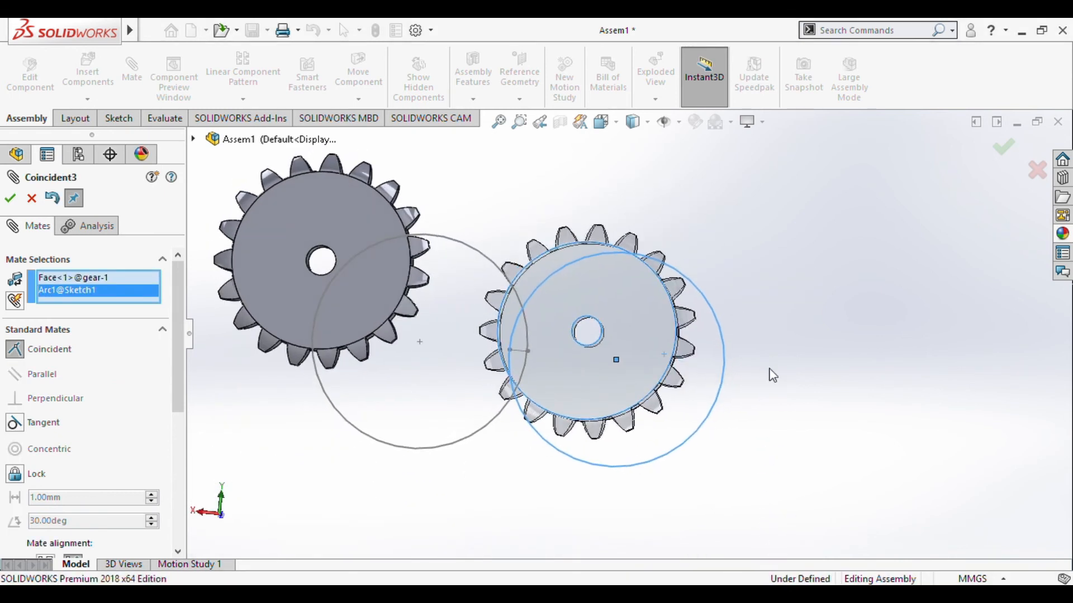
{"action": "left_click", "coordinate": [35, 201]}
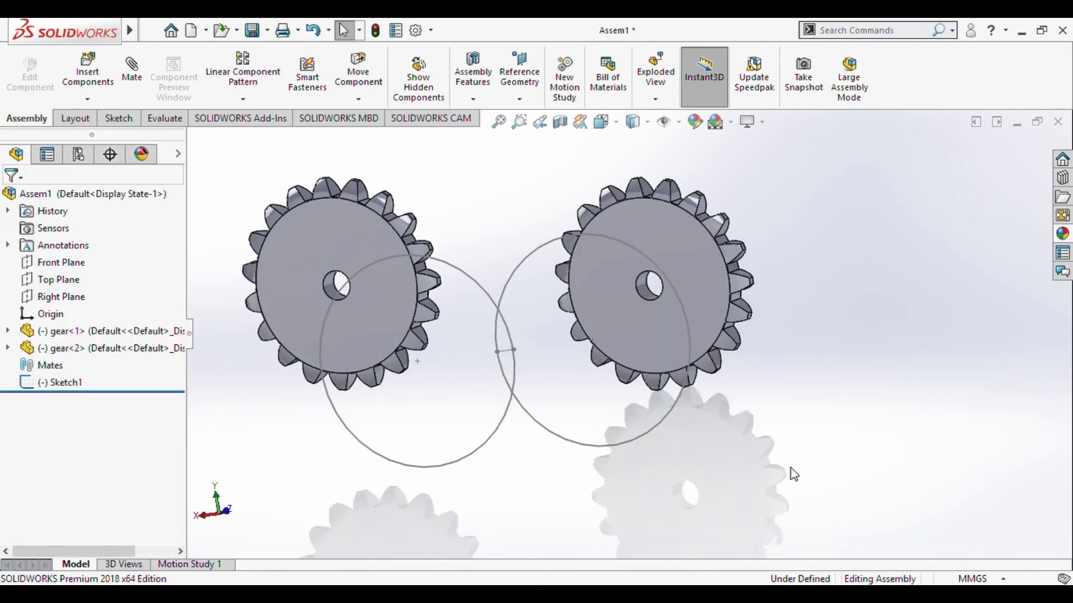
Step: Add a concentric mate between the first gear's circular face edge and its neighbouring sketch circle
{"action": "left_click", "coordinate": [144, 81]}
{"action": "left_click", "coordinate": [720, 257]}
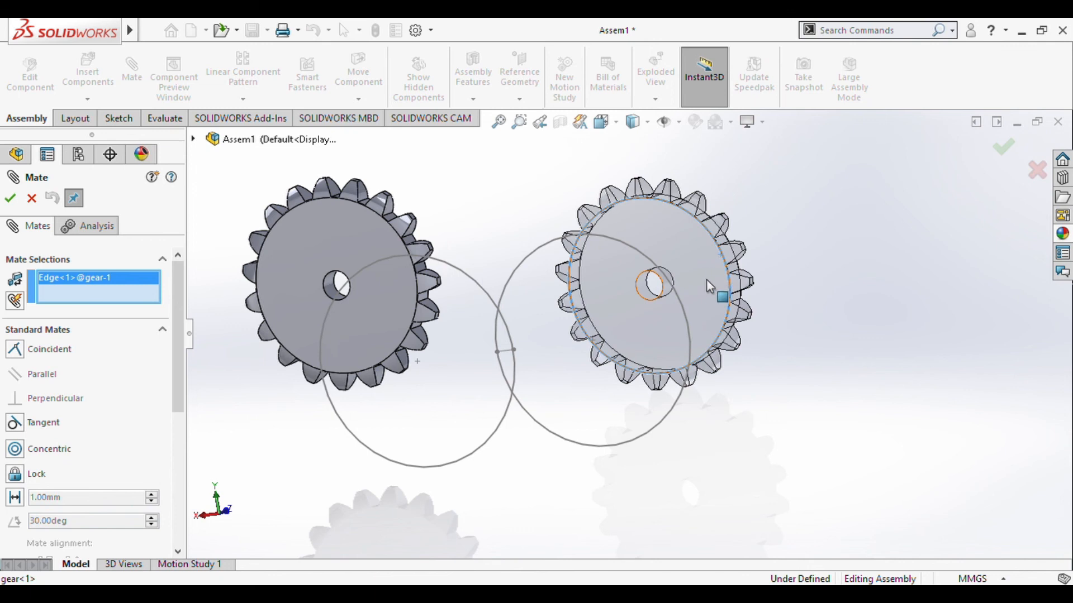
{"action": "left_click", "coordinate": [682, 310]}
{"action": "middle_click_drag", "start_coordinate": [723, 324], "coordinate": [765, 352]}
{"action": "left_click", "coordinate": [10, 198]}
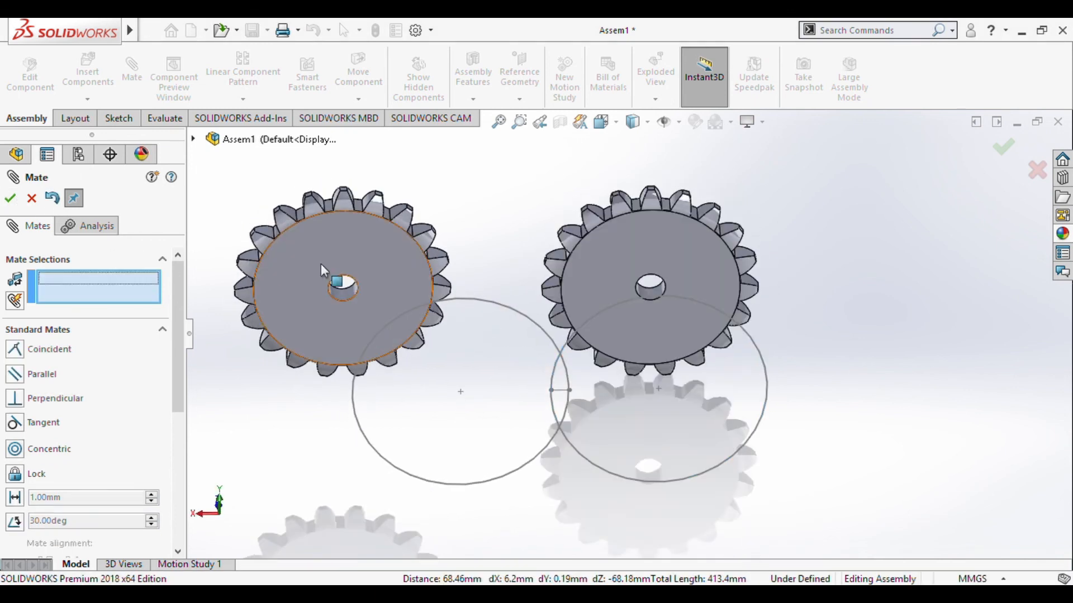
Step: Add a concentric mate between the second gear's circular face edge and the other sketch circle
{"action": "left_click", "coordinate": [425, 257]}
{"action": "left_click", "coordinate": [491, 288]}
{"action": "left_click", "coordinate": [10, 199]}
Step: Add a coincident mate between the second gear's flat face and its surrounding sketch circle
{"action": "mouse_move", "coordinate": [826, 341]}
{"action": "middle_mouse_down"}
{"action": "mouse_move", "coordinate": [875, 368]}
{"action": "mouse_move", "coordinate": [559, 341]}
{"action": "middle_mouse_up"}
{"action": "left_click", "coordinate": [501, 311]}
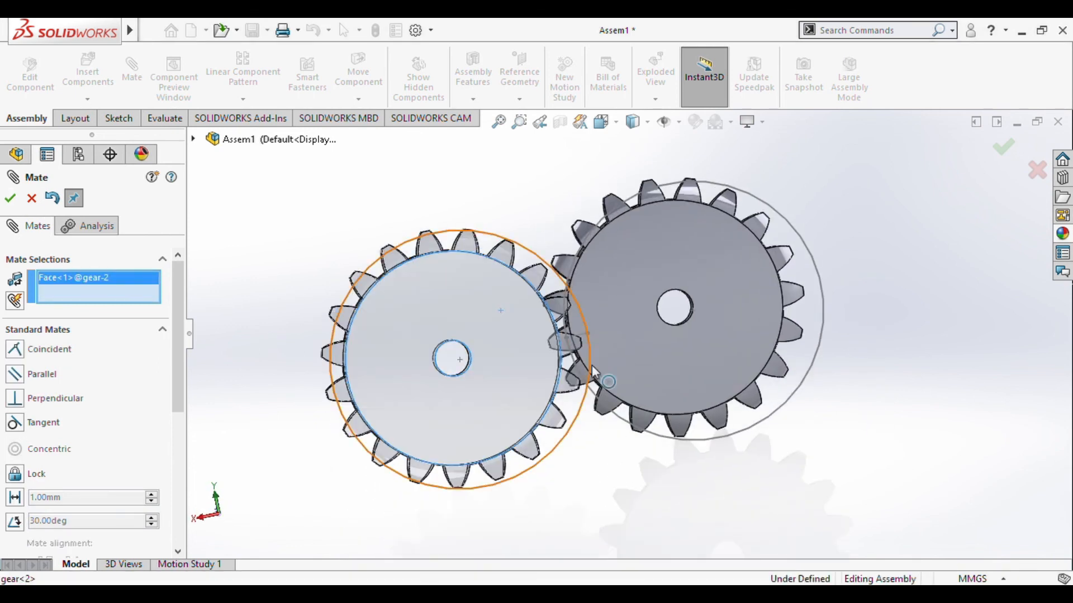
{"action": "left_click", "coordinate": [608, 382]}
{"action": "mouse_move", "coordinate": [610, 427]}
{"action": "middle_mouse_down"}
{"action": "mouse_move", "coordinate": [713, 419]}
{"action": "mouse_move", "coordinate": [614, 421]}
{"action": "middle_mouse_up"}
{"action": "key", "text": "Return"}
Step: Make the first gear's flat face coincident with the sketch circle around it
{"action": "left_click", "coordinate": [739, 306]}
{"action": "left_click", "coordinate": [828, 327]}
{"action": "key", "text": "Return"}
Step: Rotate the gears in small amounts until their teeth mesh without overlapping, and leave the Mate command
{"action": "middle_click_drag", "start_coordinate": [910, 443], "coordinate": [879, 434]}
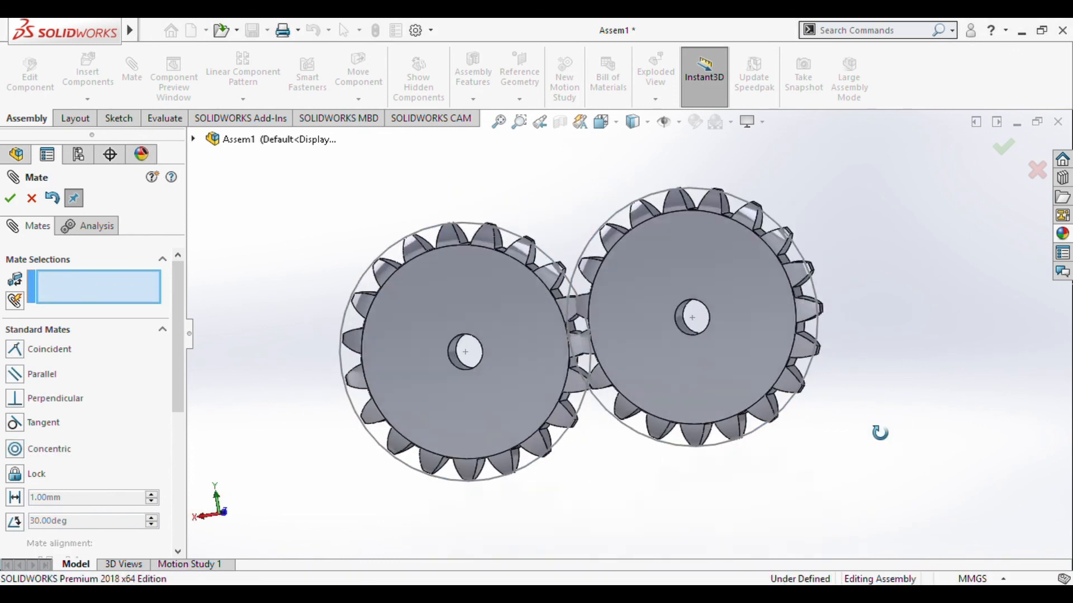
{"action": "scroll", "coordinate": [648, 355], "scroll_direction": "down", "scroll_amount": 4}
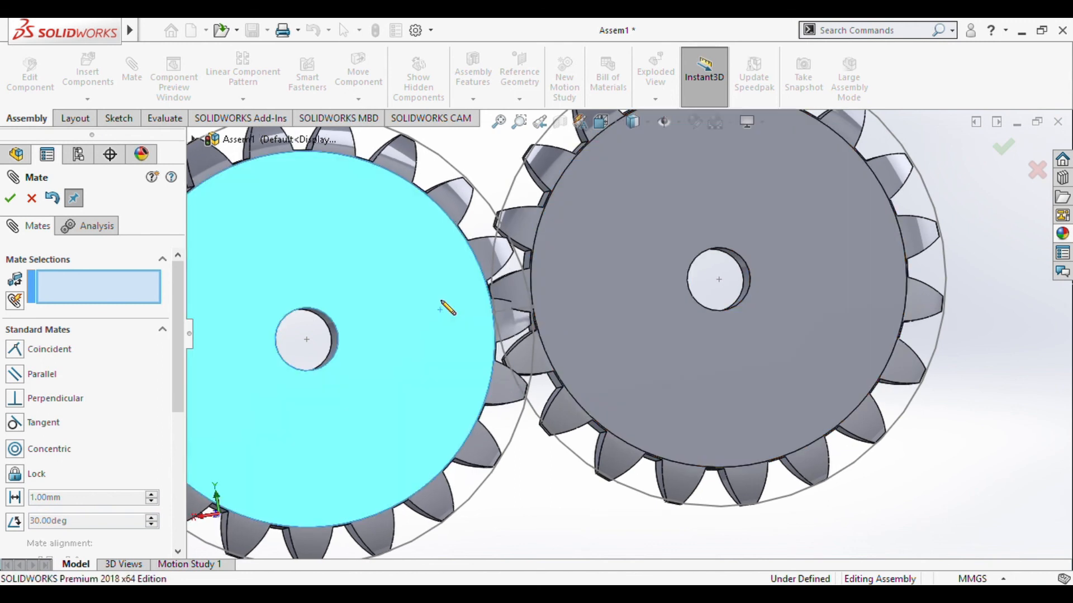
{"action": "left_click_drag", "start_coordinate": [445, 310], "coordinate": [447, 314]}
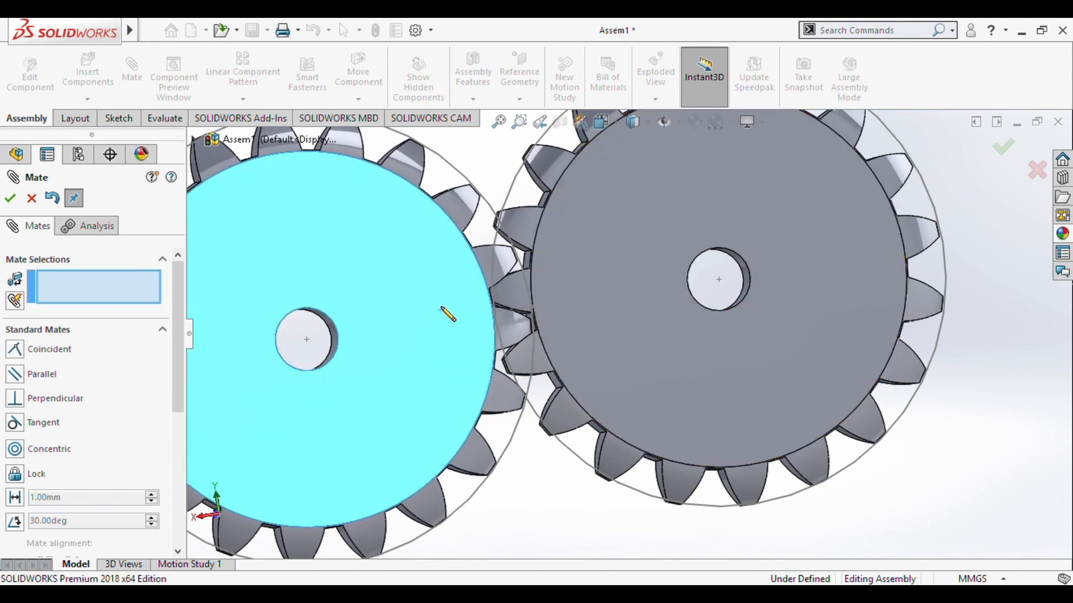
{"action": "scroll", "coordinate": [575, 299], "scroll_direction": "down", "scroll_amount": 5}
{"action": "left_click_drag", "start_coordinate": [443, 324], "coordinate": [444, 324]}
{"action": "left_click_drag", "start_coordinate": [579, 311], "coordinate": [581, 358]}
{"action": "left_click_drag", "start_coordinate": [343, 302], "coordinate": [366, 342]}
{"action": "scroll", "coordinate": [577, 297], "scroll_direction": "down", "scroll_amount": 5}
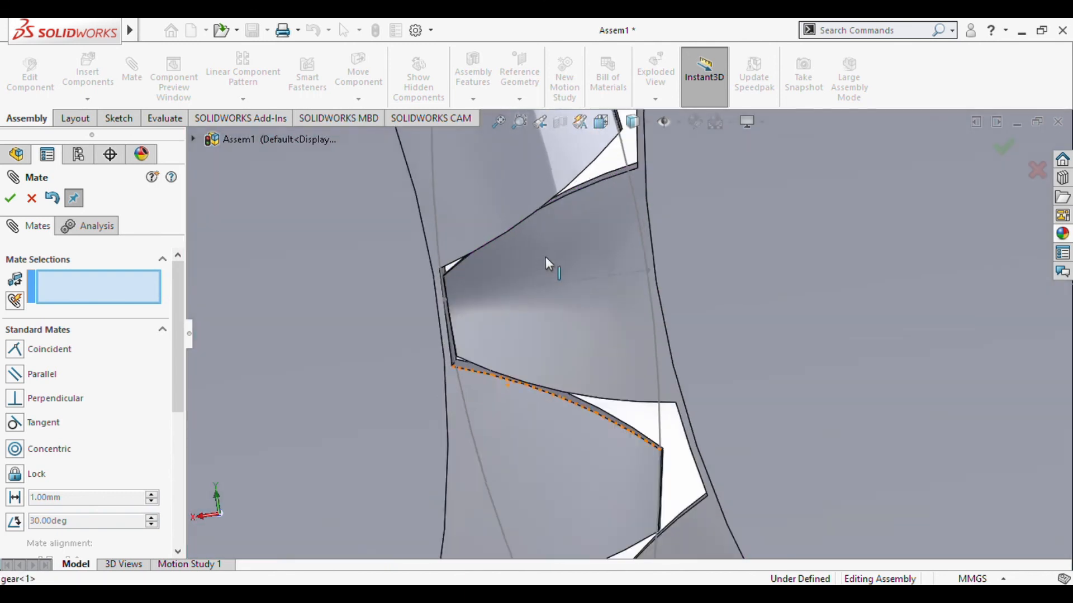
{"action": "scroll", "coordinate": [547, 261], "scroll_direction": "up", "scroll_amount": 5}
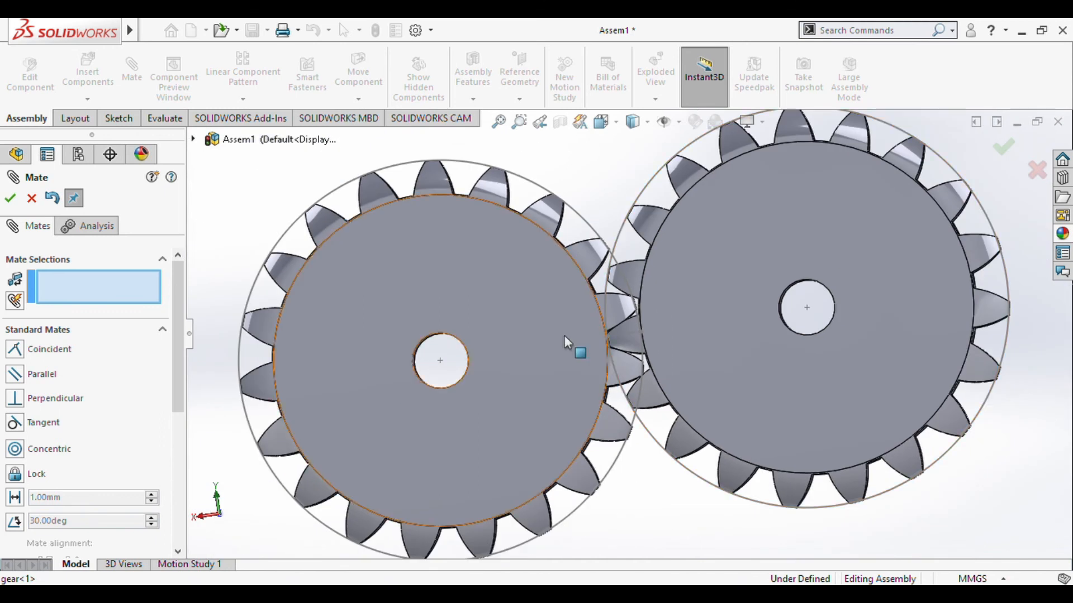
{"action": "key", "text": "Escape"}
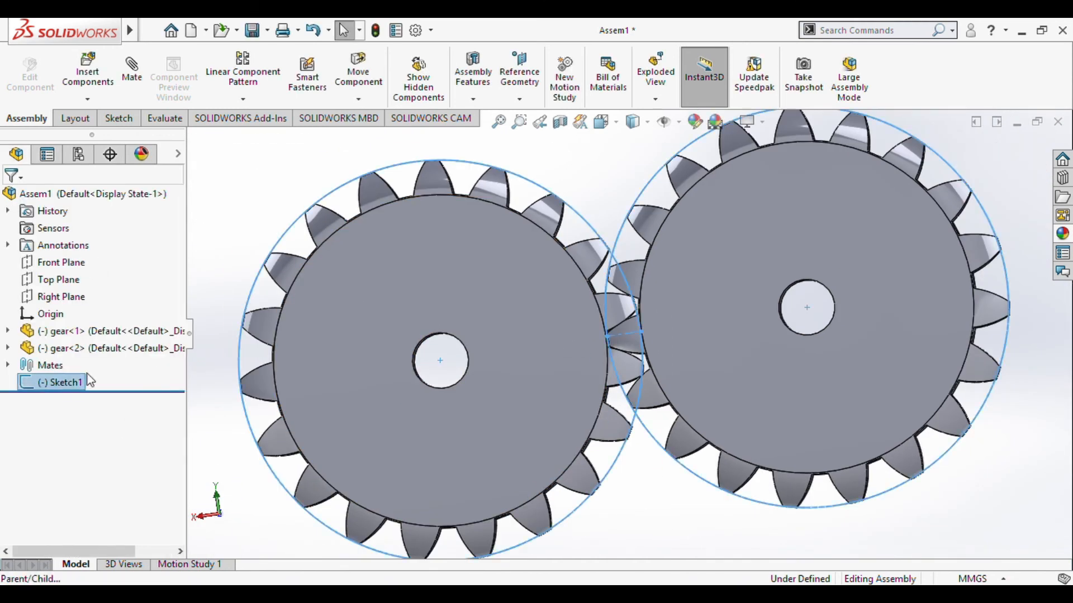
Step: Hide the layout sketch and add a mechanical gear mate between the two gears' circular edges at the tooth roots
{"action": "left_click", "coordinate": [131, 82]}
{"action": "left_click_drag", "start_coordinate": [179, 337], "coordinate": [175, 428]}
{"action": "left_click", "coordinate": [161, 430]}
{"action": "scroll", "coordinate": [55, 360], "scroll_direction": "up", "scroll_amount": 5}
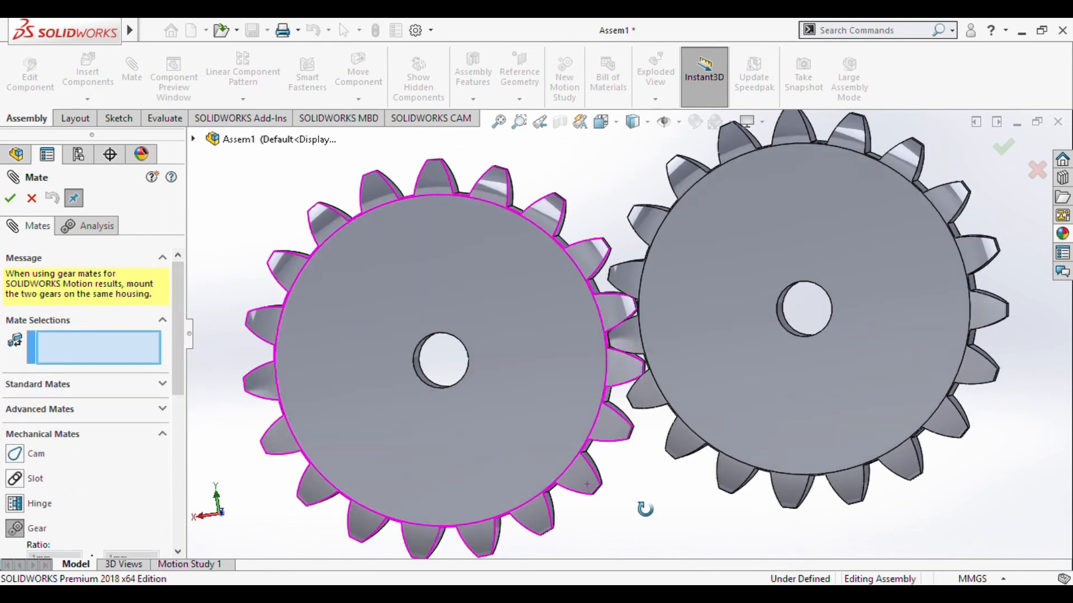
{"action": "scroll", "coordinate": [602, 400], "scroll_direction": "down", "scroll_amount": 5}
{"action": "left_click", "coordinate": [614, 371]}
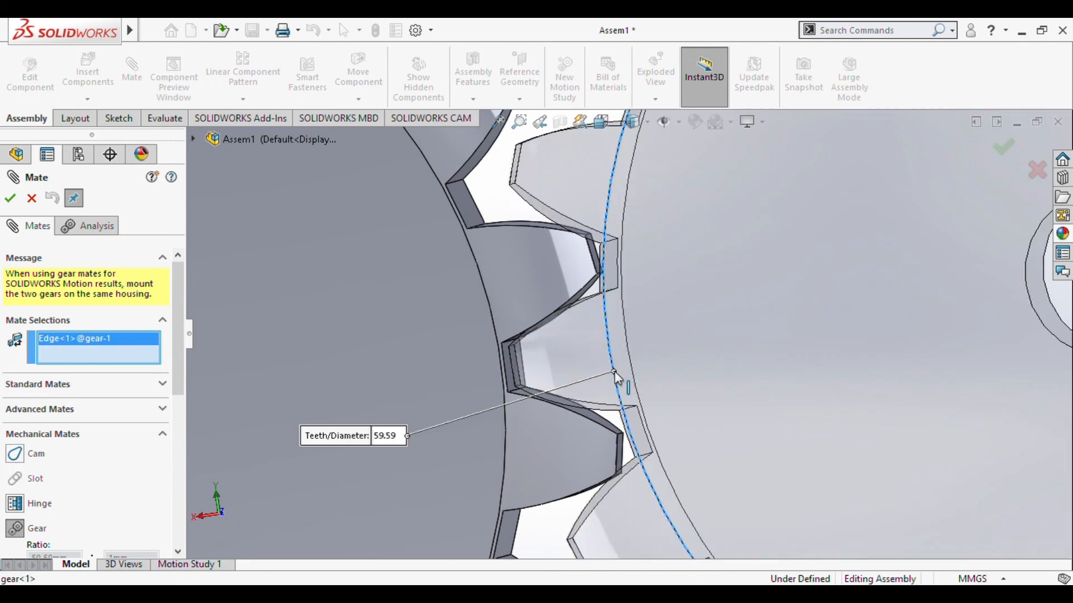
{"action": "left_click", "coordinate": [492, 322]}
{"action": "left_click", "coordinate": [10, 199]}
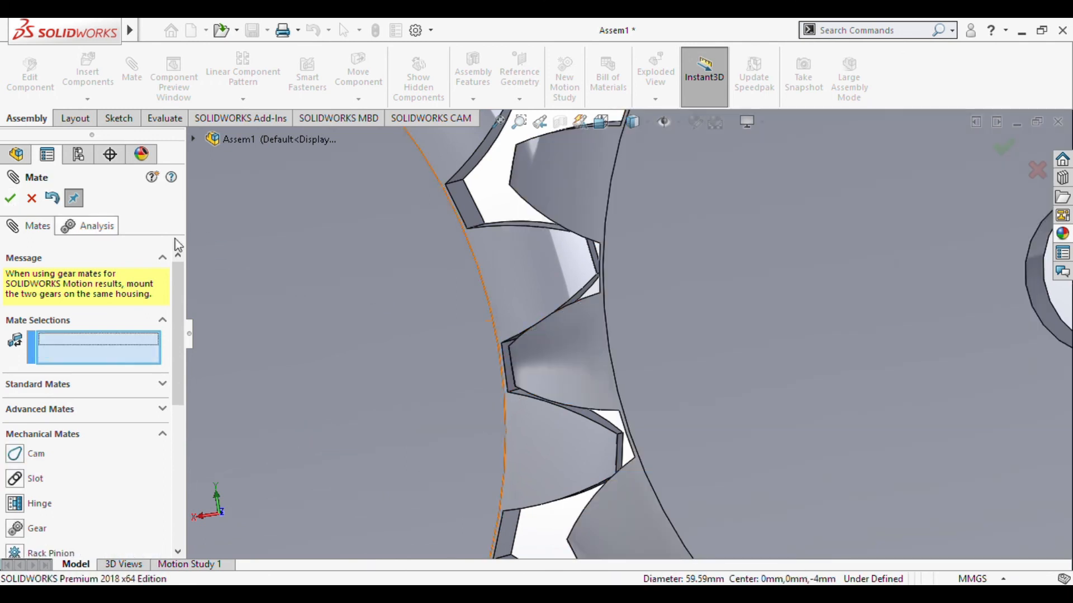
Step: Leave the Mate command and turn the meshed gears to check that they rotate together
{"action": "scroll", "coordinate": [581, 254], "scroll_direction": "up", "scroll_amount": 7}
{"action": "key", "text": "Escape"}
{"action": "left_click_drag", "start_coordinate": [539, 330], "coordinate": [640, 348]}
{"action": "middle_click_drag", "start_coordinate": [640, 342], "coordinate": [833, 448]}
{"action": "left_click_drag", "start_coordinate": [687, 391], "coordinate": [743, 399]}
{"action": "left_click", "coordinate": [886, 394]}
{"action": "middle_click_drag", "start_coordinate": [887, 394], "coordinate": [634, 316]}
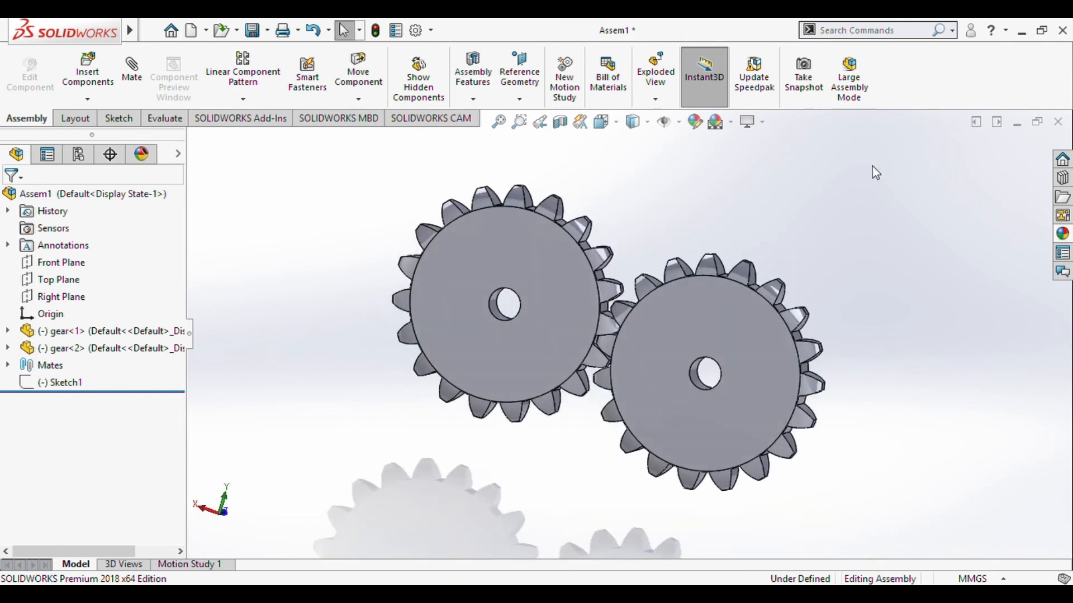